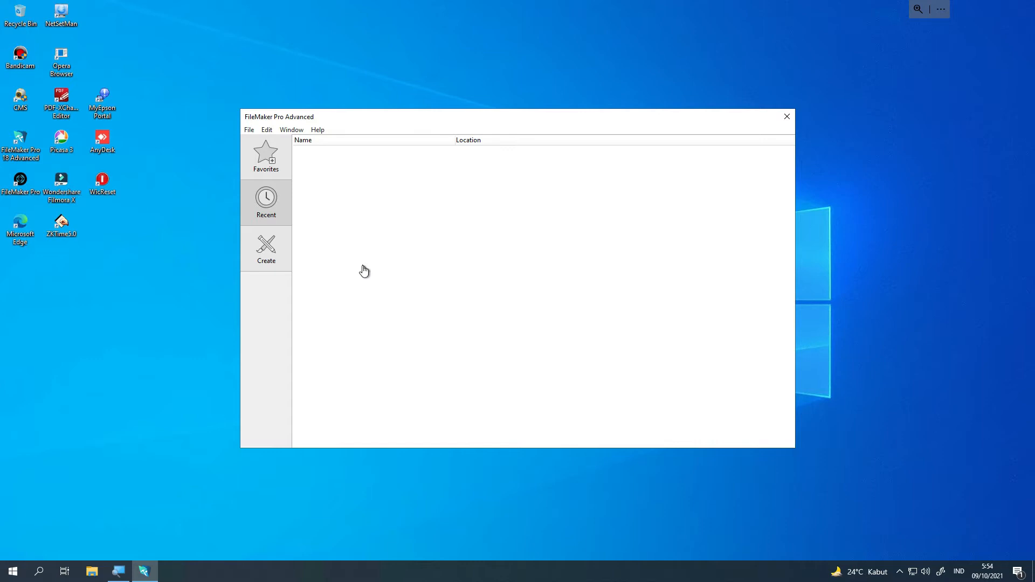
Step: Add the Dashboard file hosted on DC02 to the favorites and open it
left_click(248, 131)
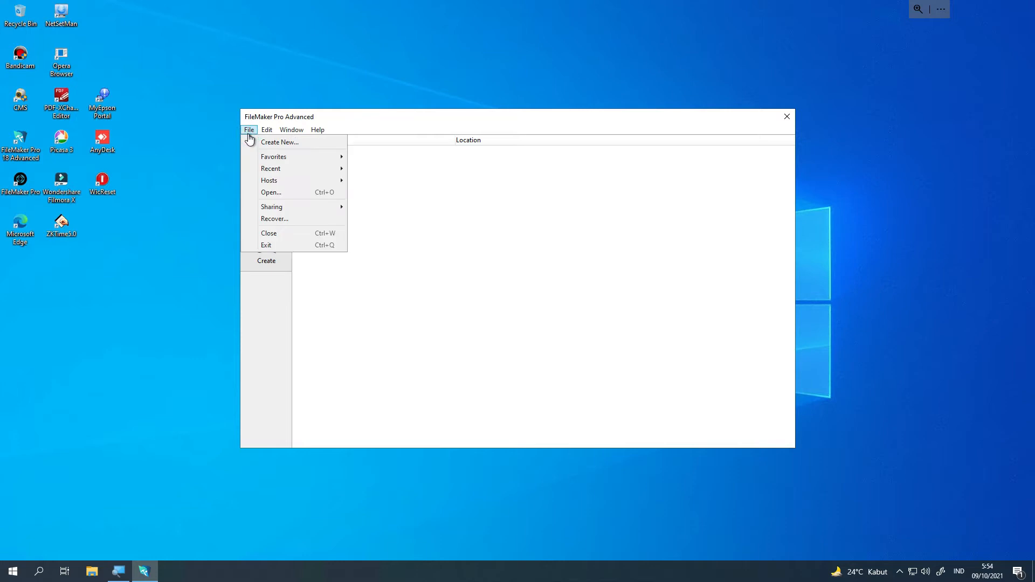
mouse_move(272, 183)
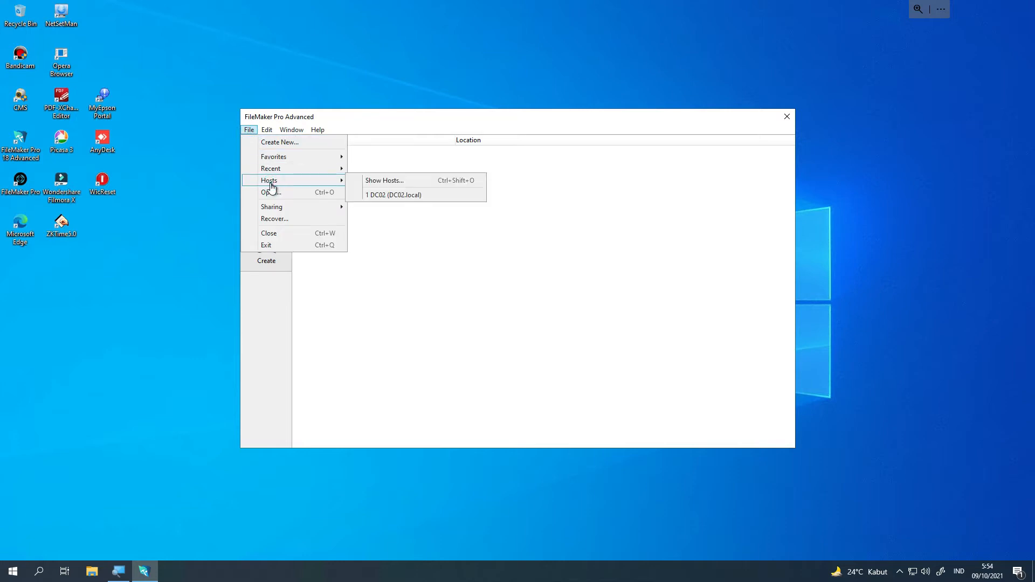
left_click(389, 183)
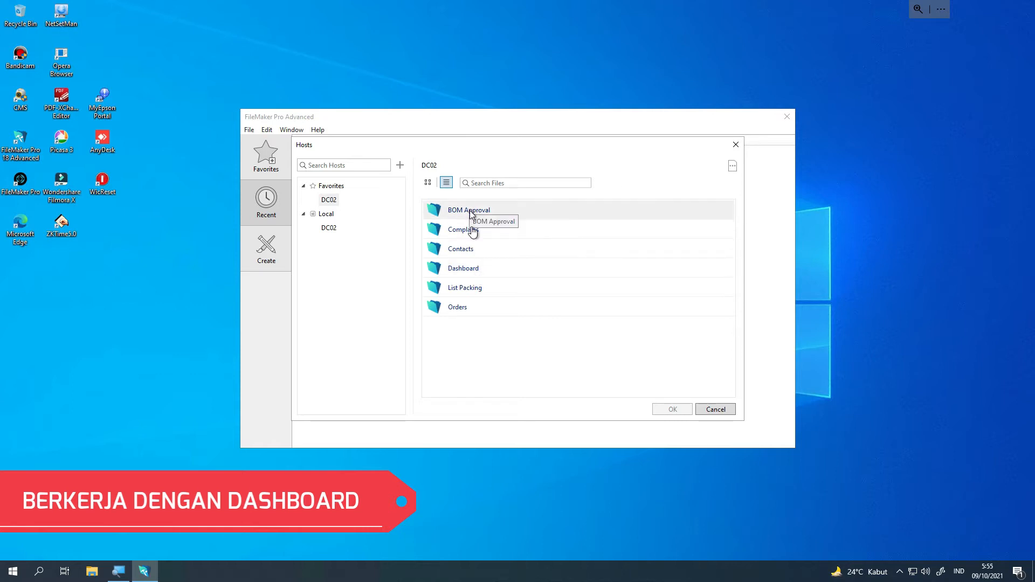
right_click(460, 269)
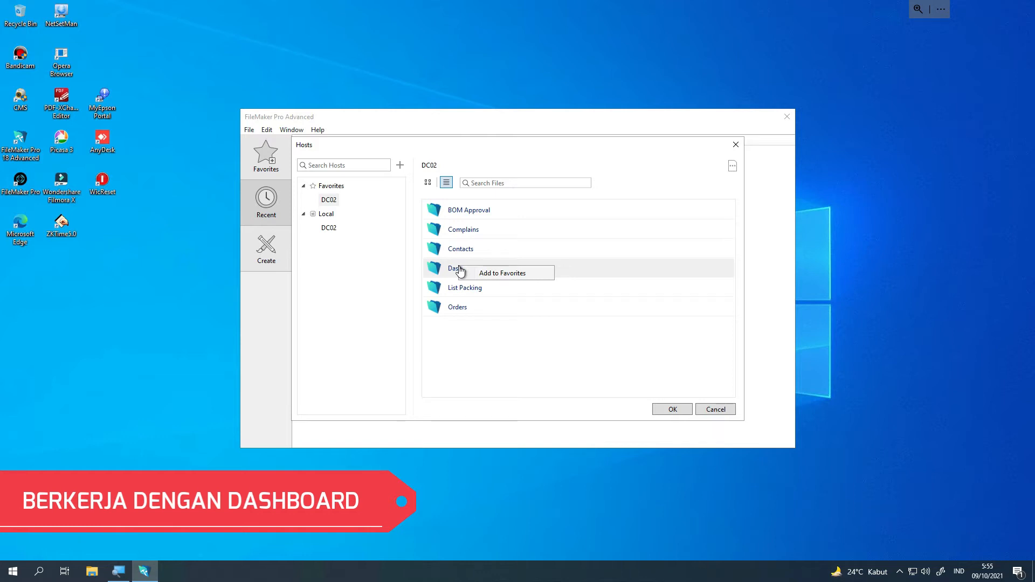
left_click(492, 274)
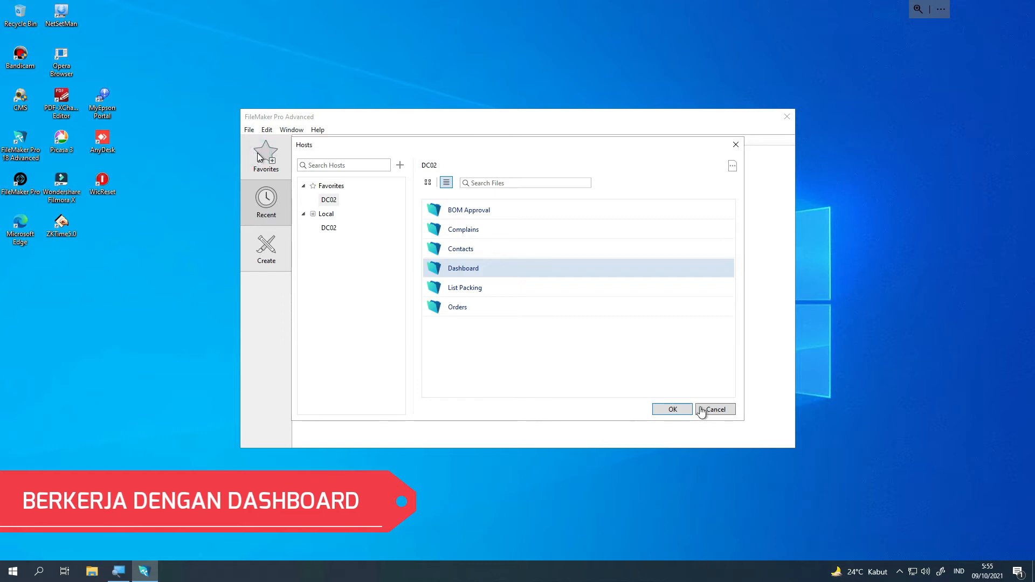
left_click(673, 411)
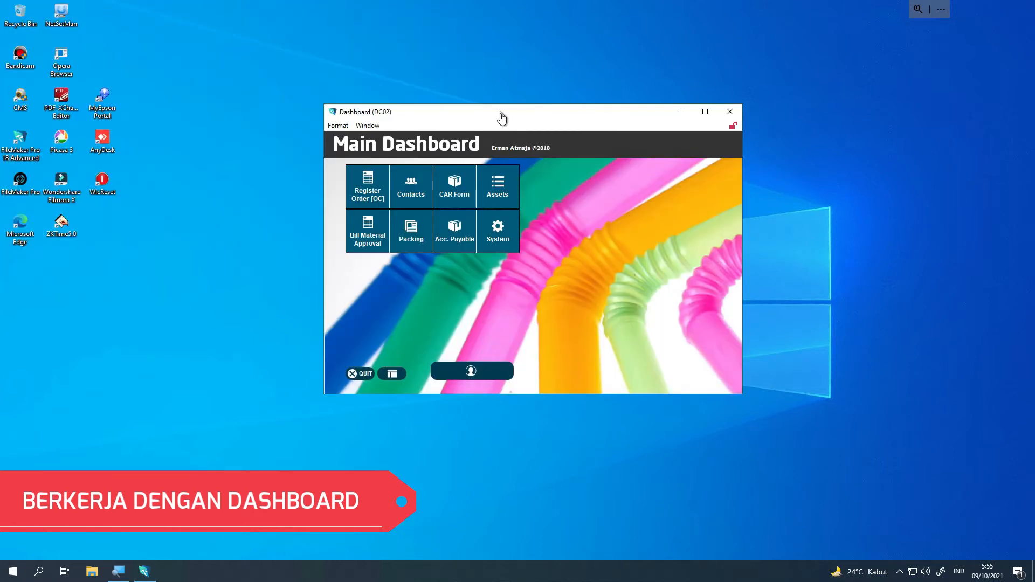
Step: Close the dashboard, restart FileMaker Pro 18 Advanced and reopen Dashboard from the favorites, placing its window nearer the screen centre
left_click(731, 115)
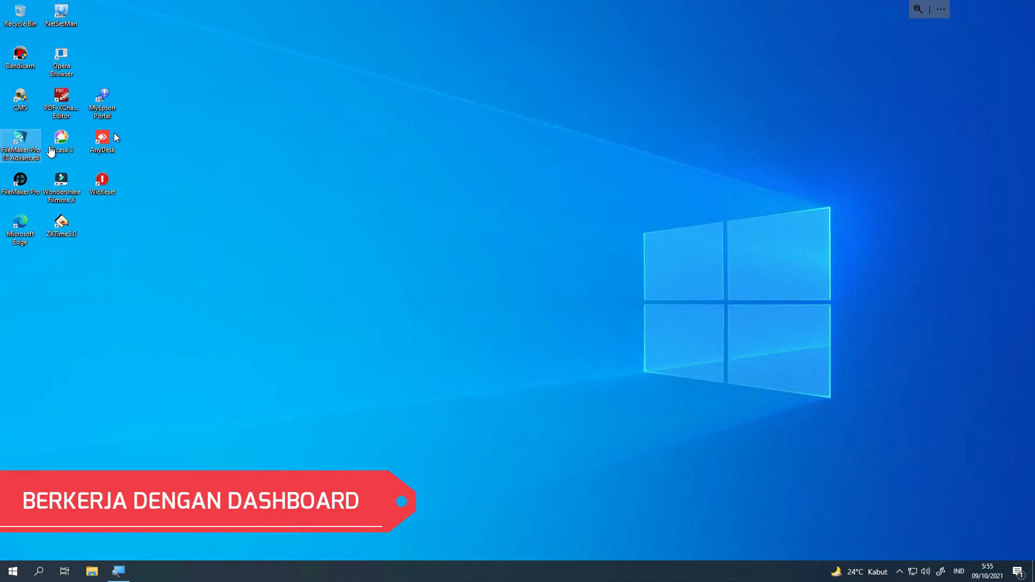
double_click(34, 151)
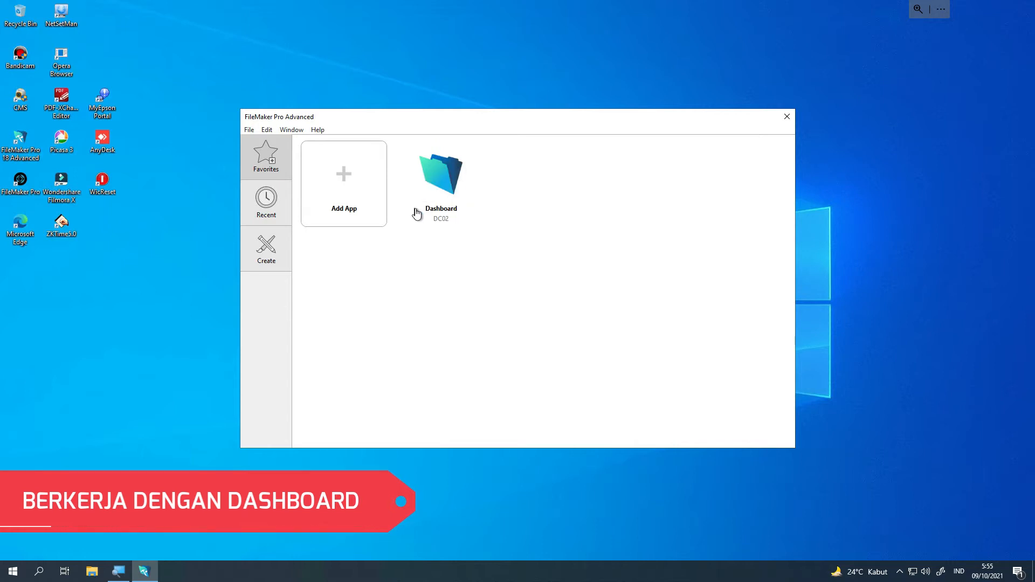
left_click(436, 179)
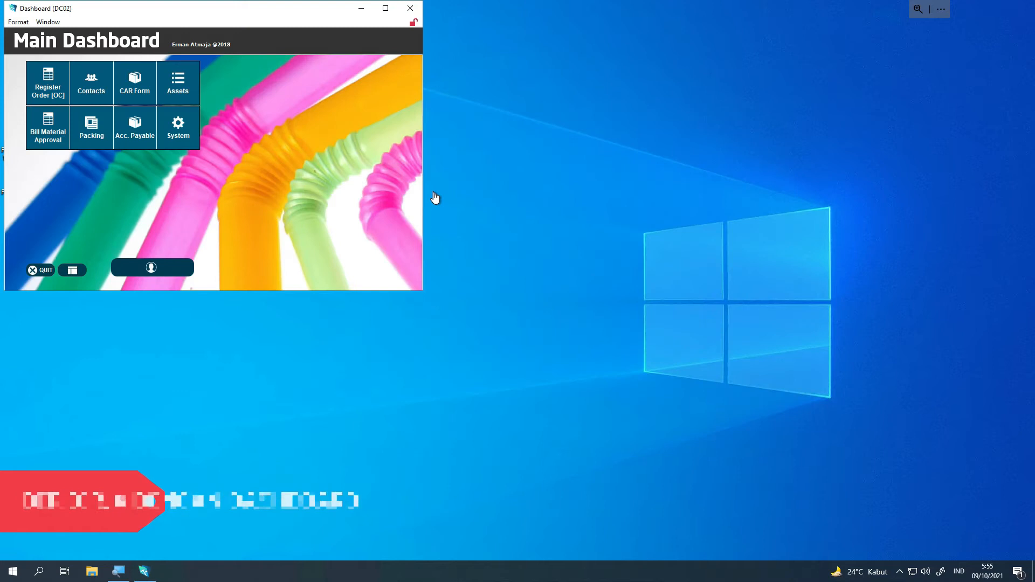
left_click_drag(282, 12, 500, 105)
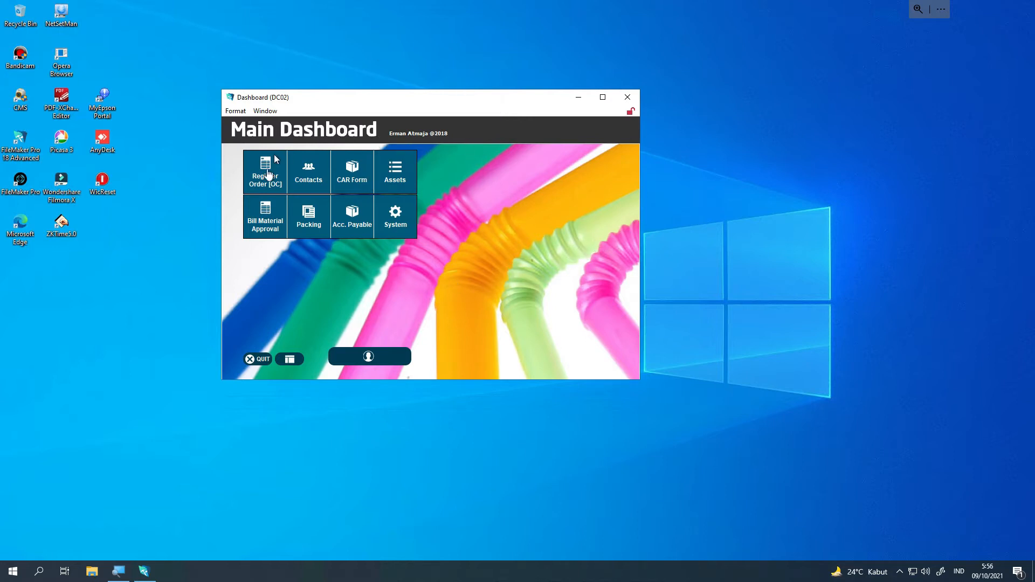
Step: Open the Bill Material Approval module from the Main Dashboard and minimize its window
left_click(276, 219)
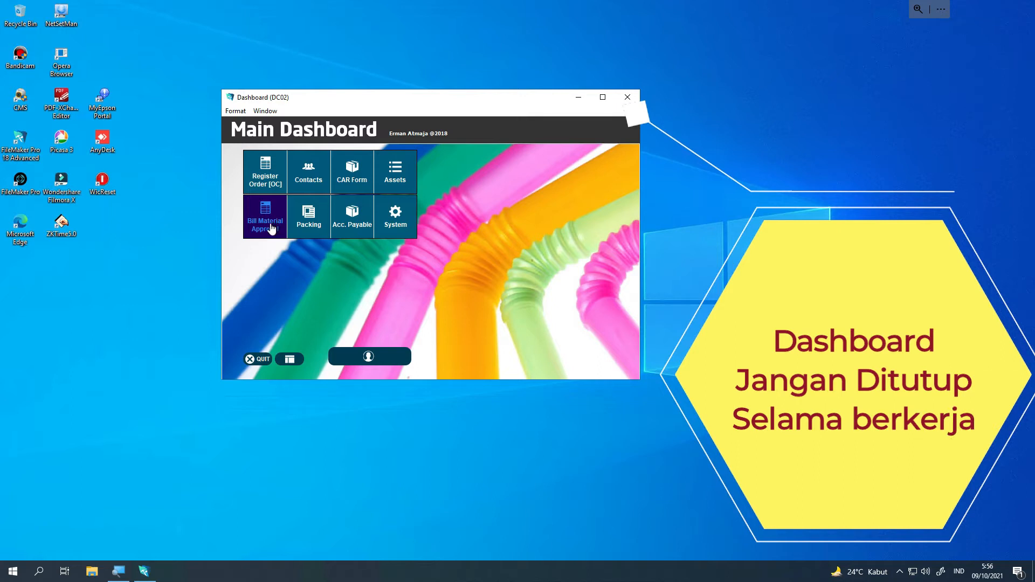
left_click(272, 229)
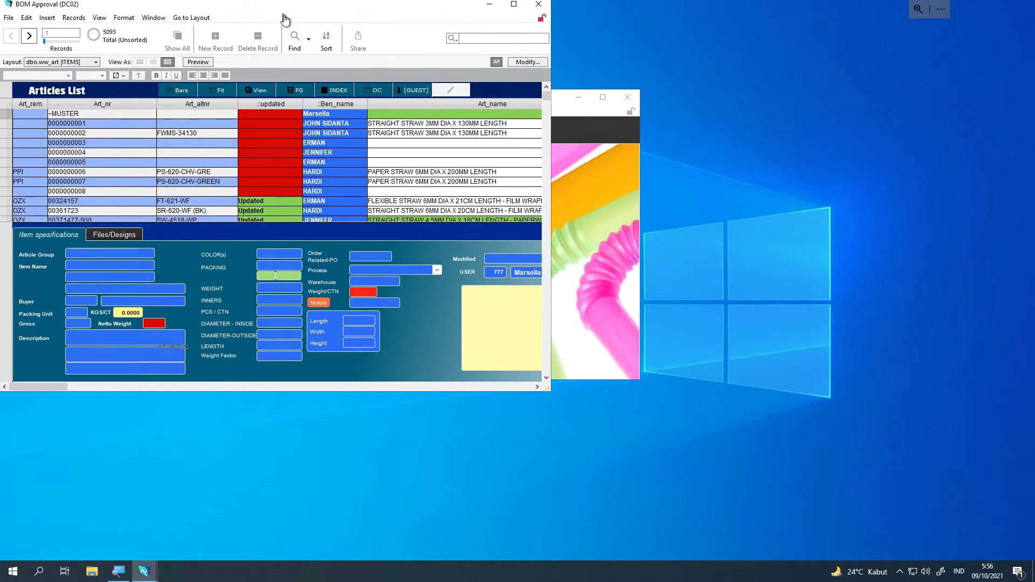
left_click(430, 16)
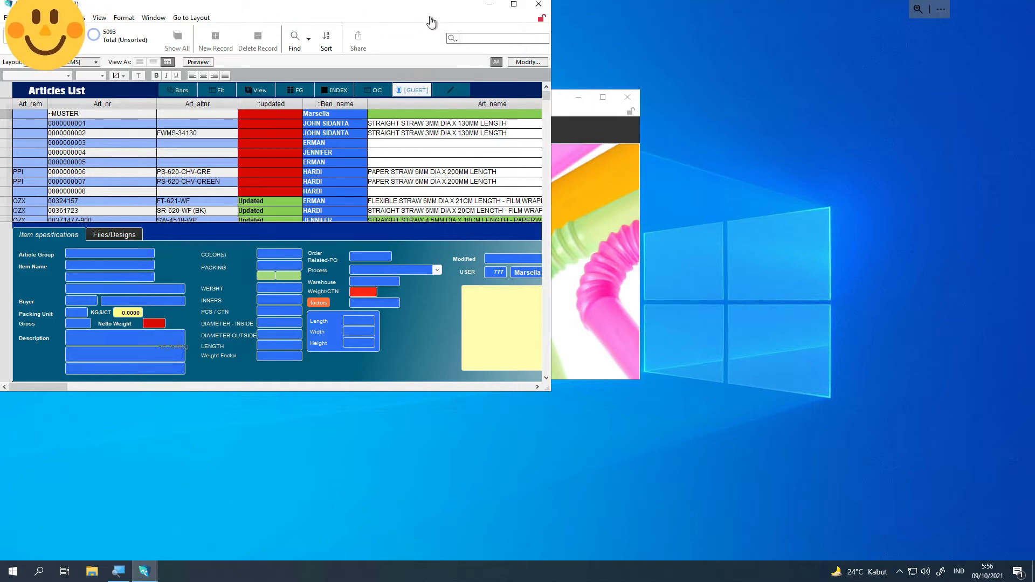
left_click(485, 7)
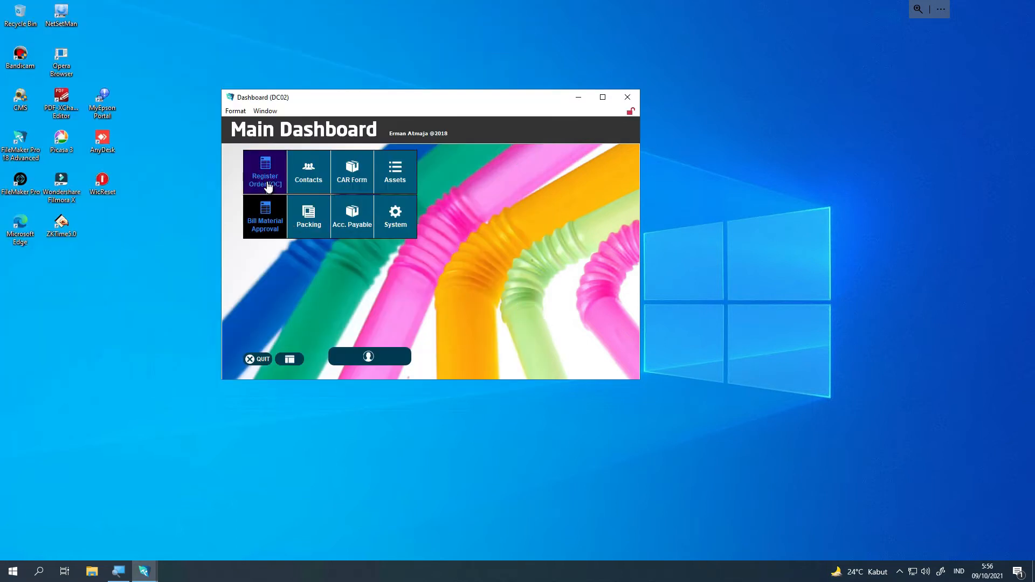
Step: Open the Register Order [OC] module, restore its window from full screen and tile the open windows vertically
left_click(269, 186)
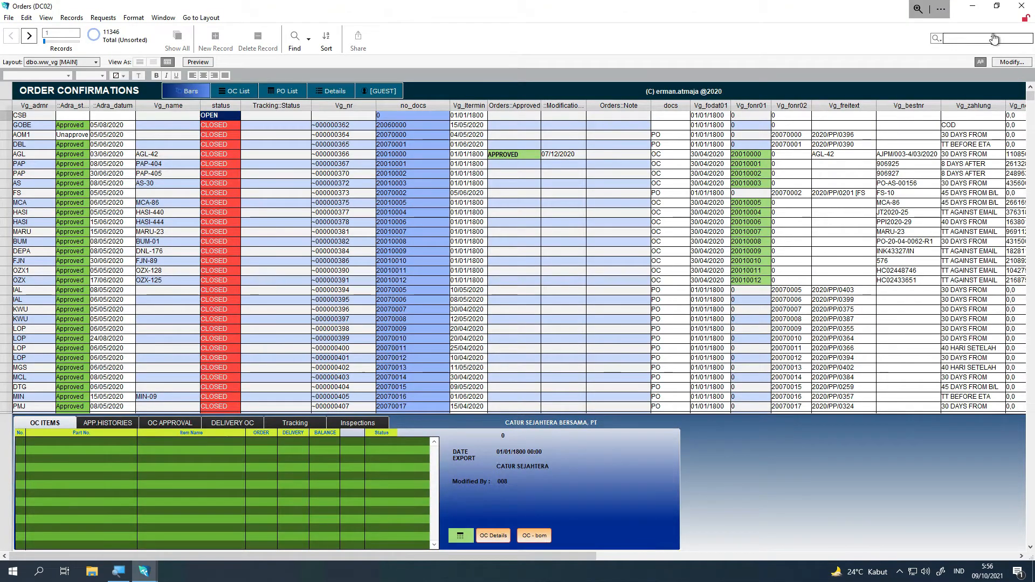
left_click(997, 8)
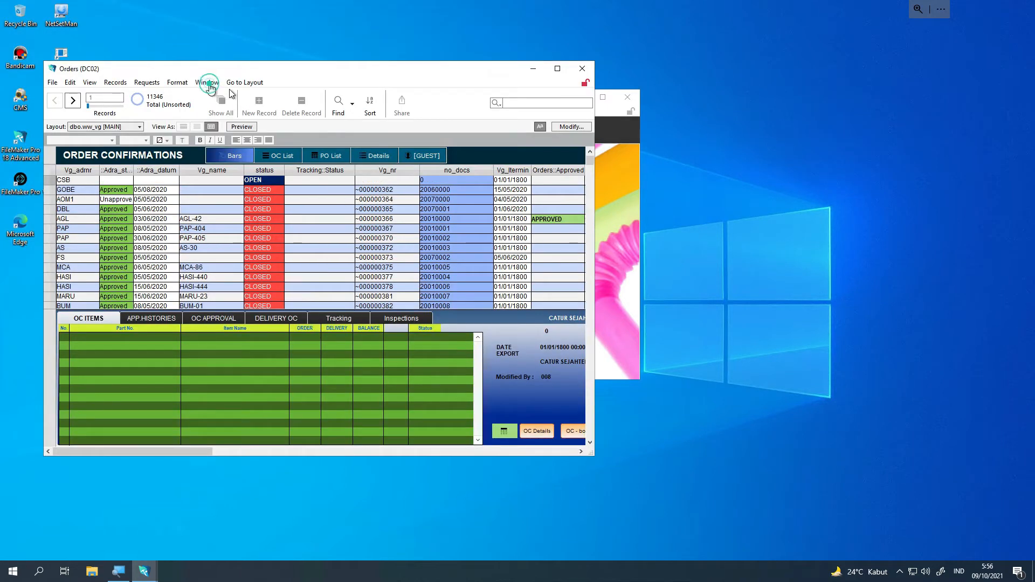
left_click(207, 82)
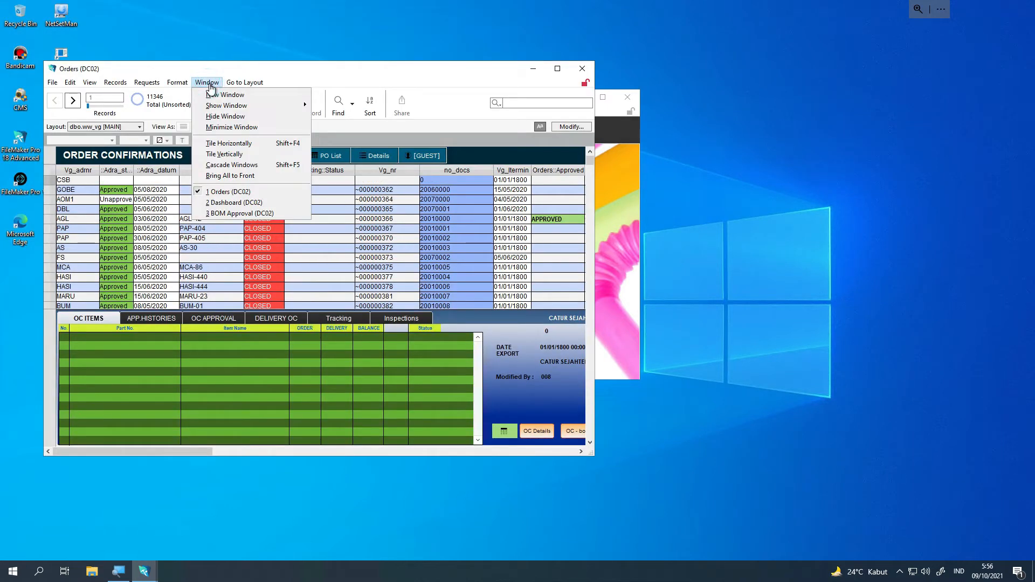
left_click(242, 157)
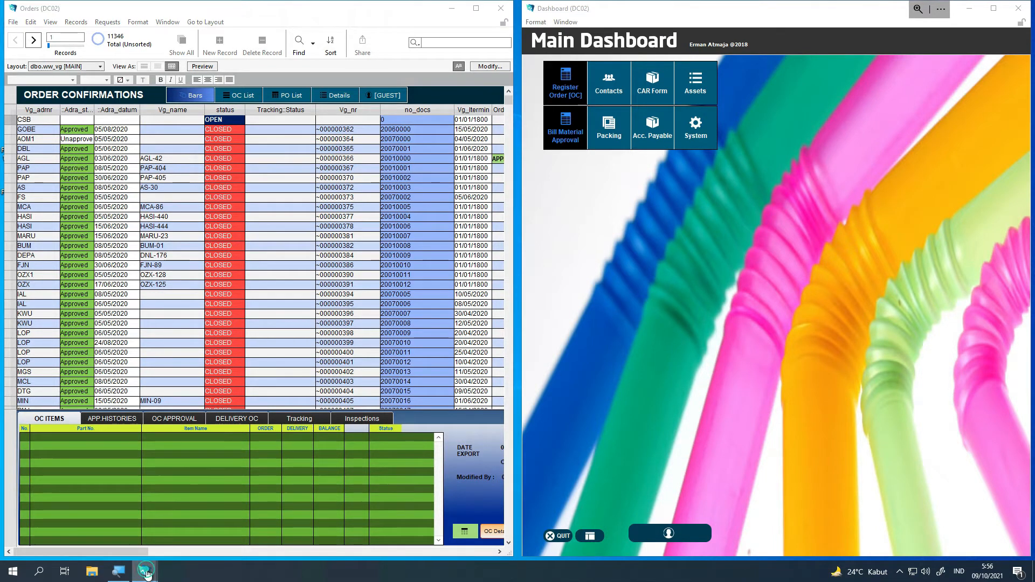
Step: Bring the BOM Approval window back up and tile all open windows horizontally
mouse_move(147, 575)
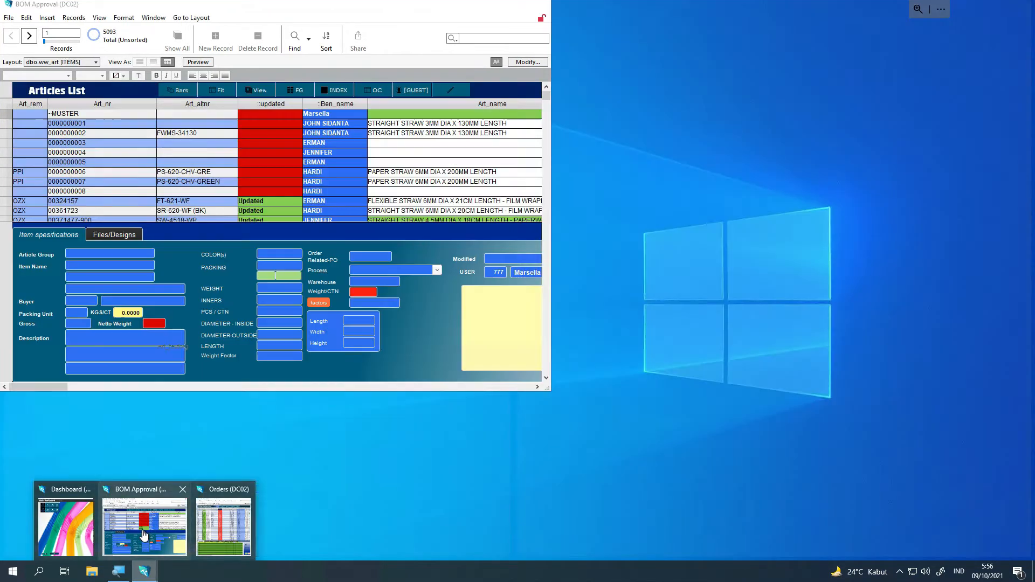
left_click(144, 534)
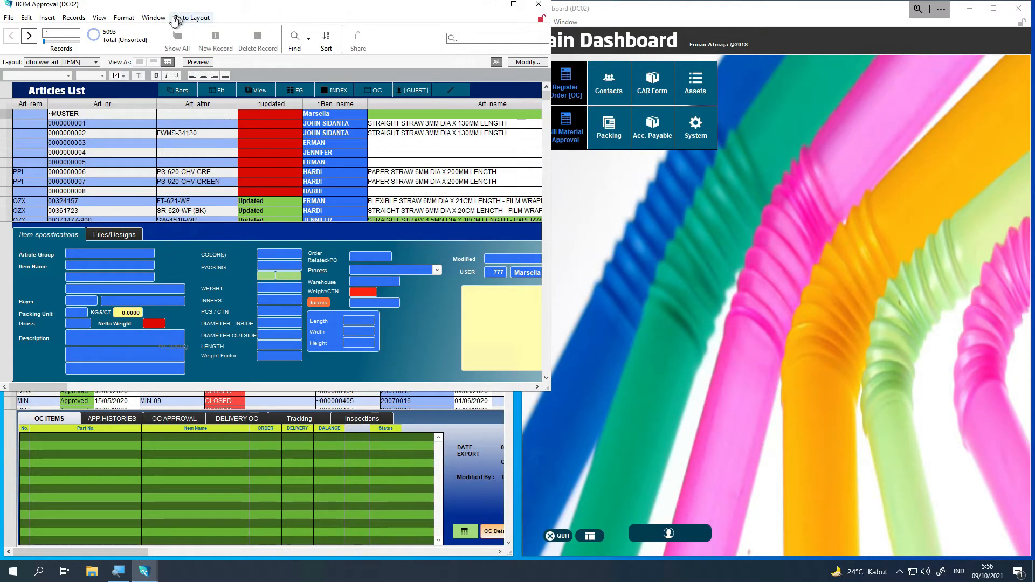
left_click(155, 18)
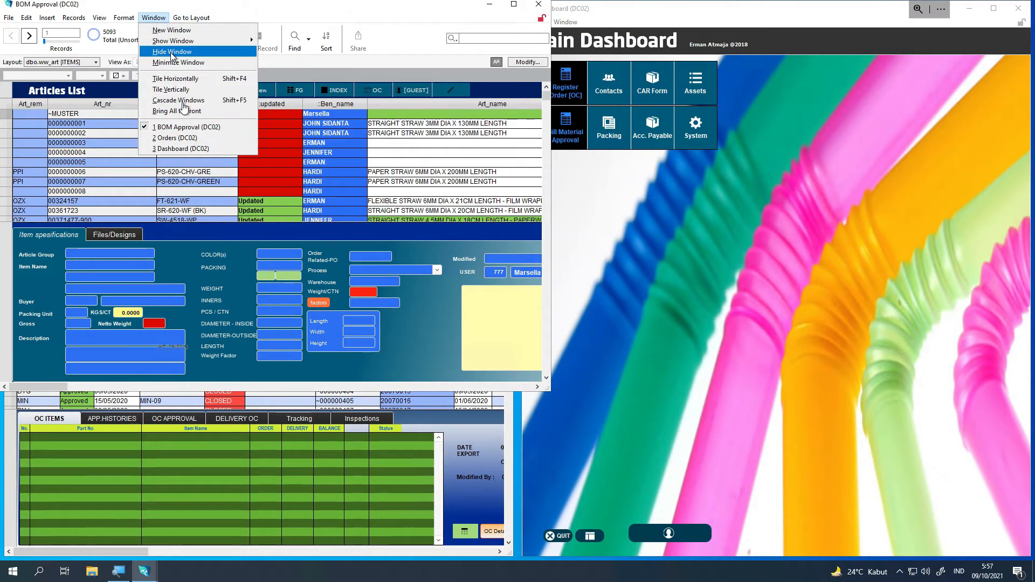
left_click(175, 79)
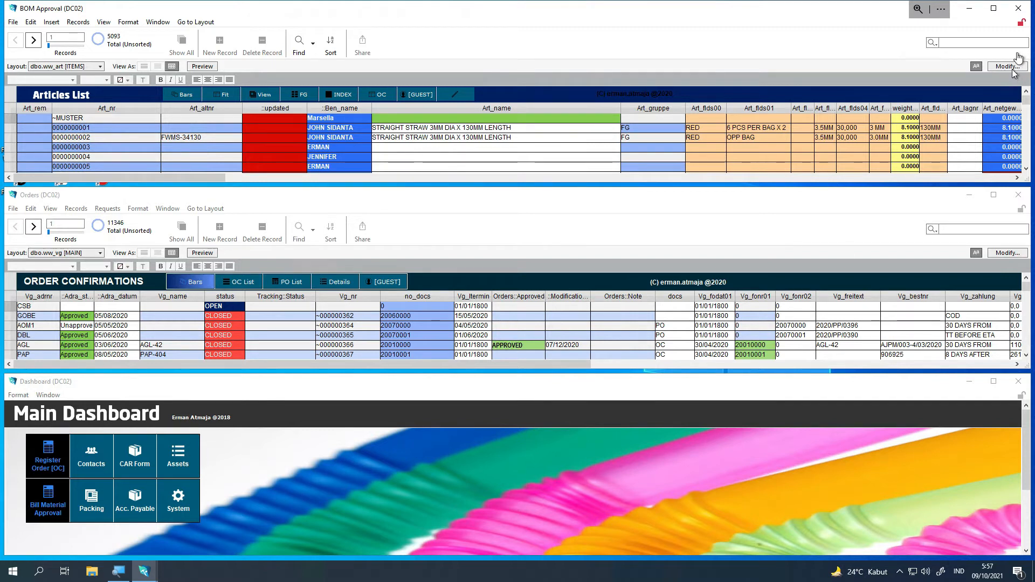
Step: Close the BOM Approval and Orders windows, and maximize the Dashboard window
left_click(1018, 8)
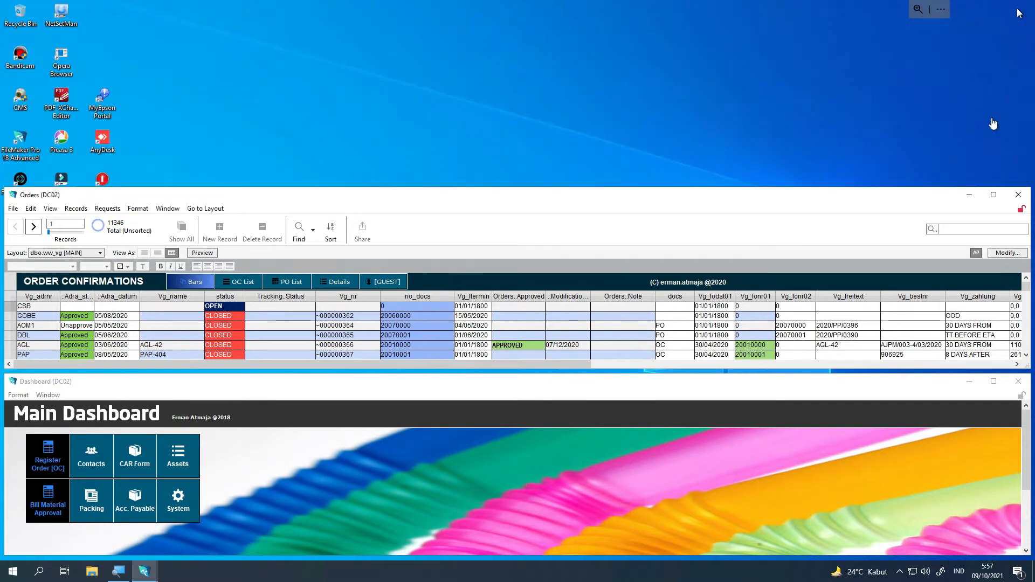
left_click(1018, 195)
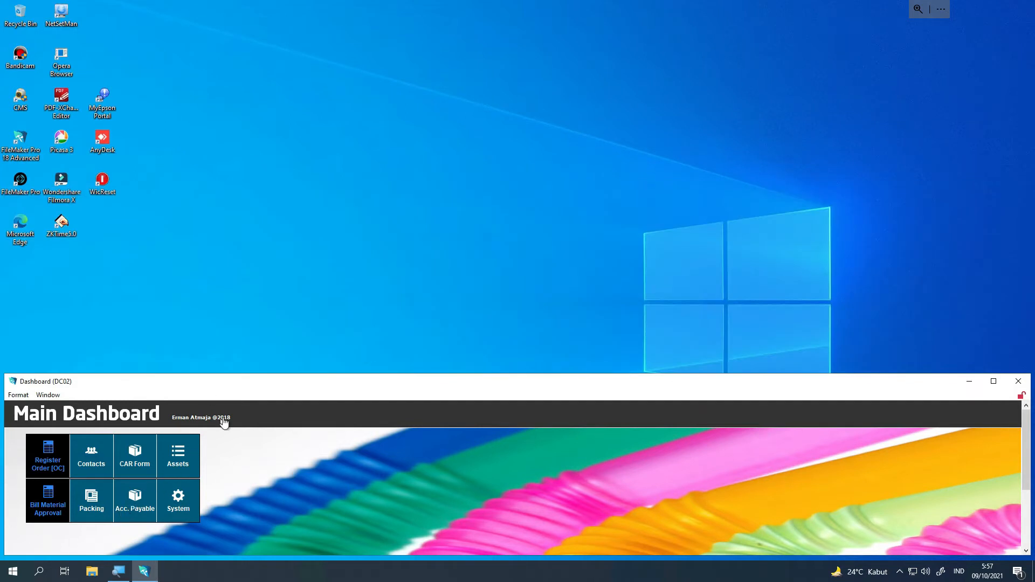
left_click_drag(252, 381, 304, 136)
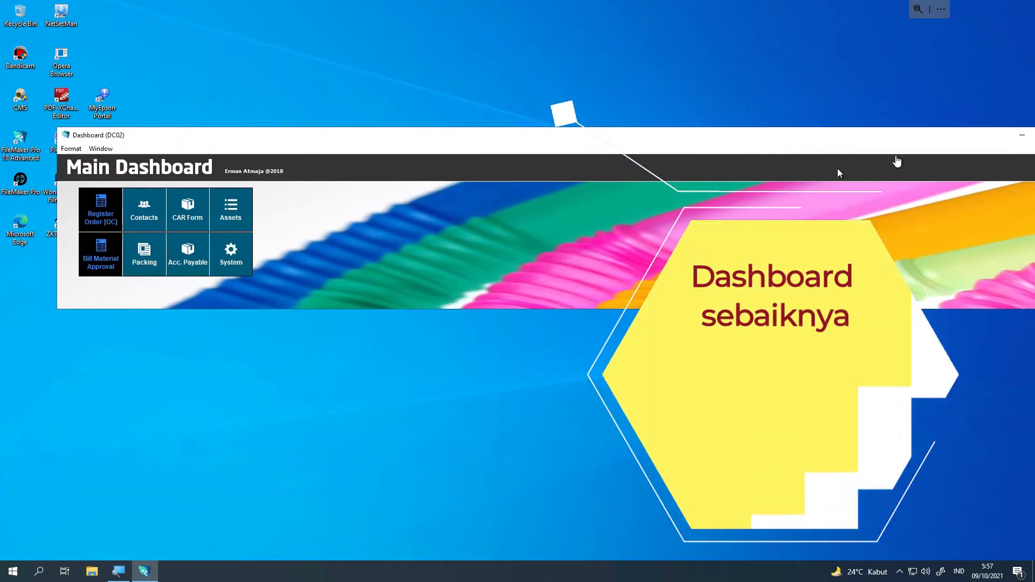
left_click_drag(969, 141, 884, 129)
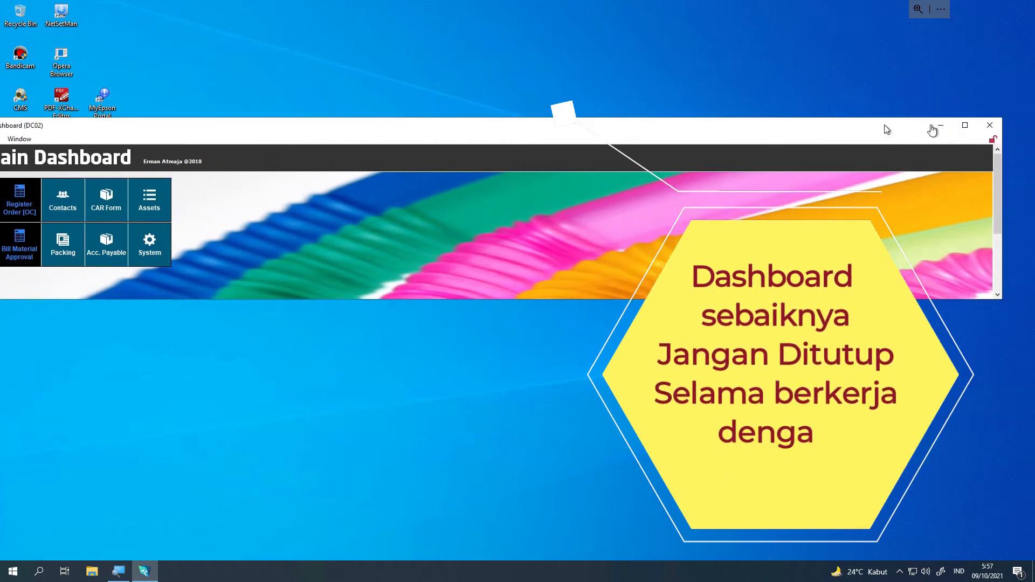
double_click(952, 132)
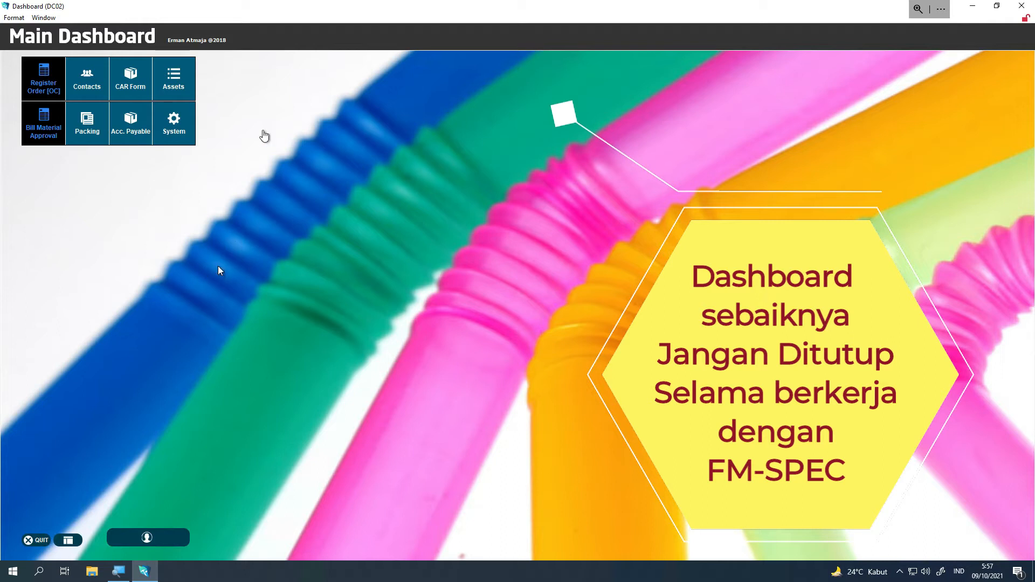
Step: Open the Register Order [OC] module again and browse its order confirmations filtered to the OC List
left_click(54, 91)
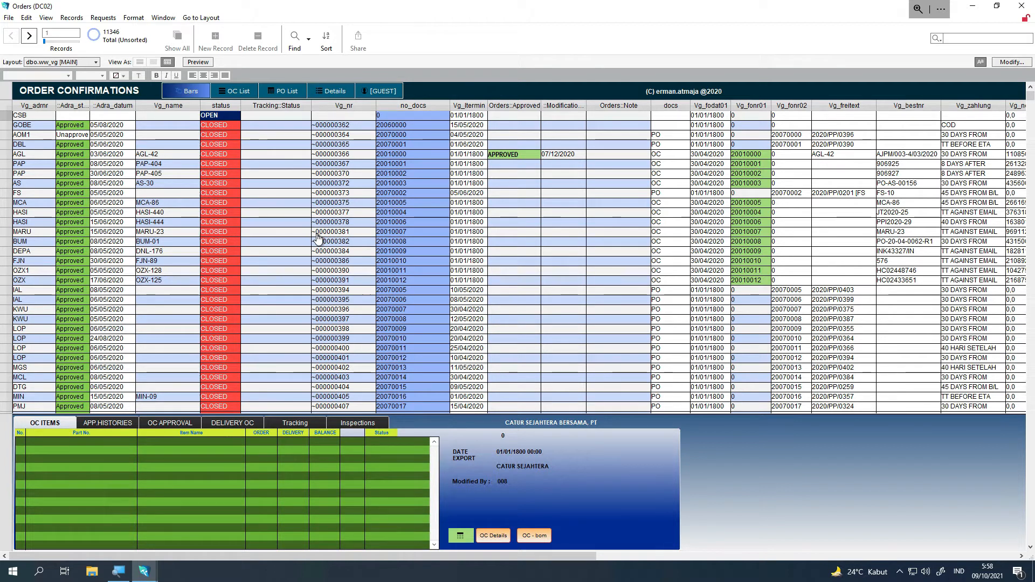
left_click(245, 95)
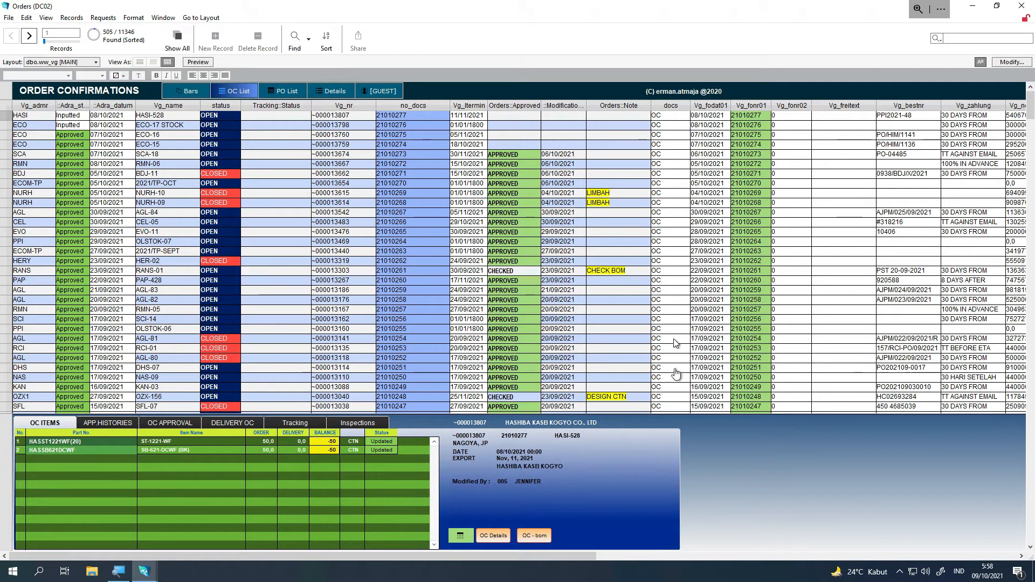
scroll(673, 323, "down", 9)
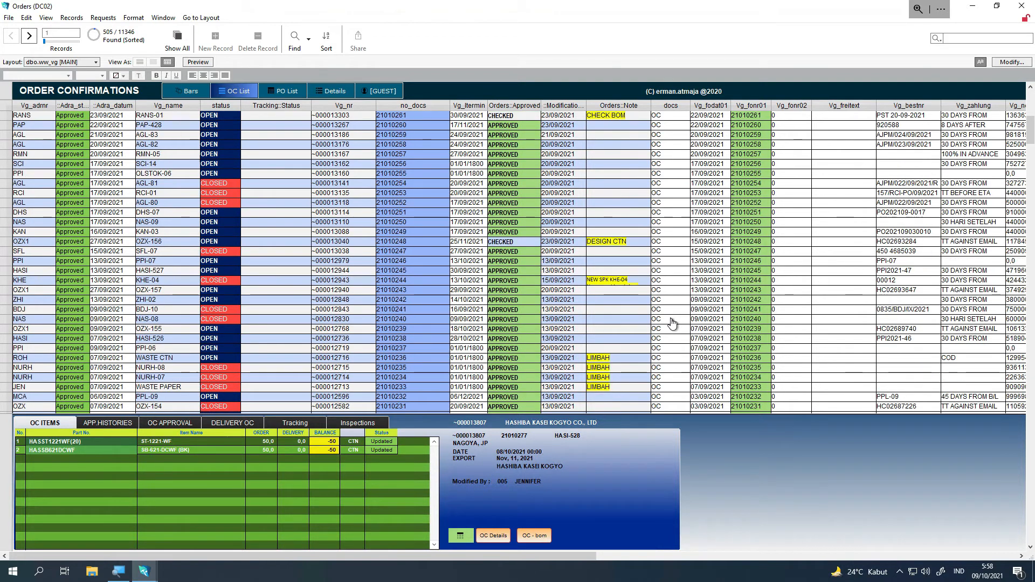
scroll(672, 322, "down", 7)
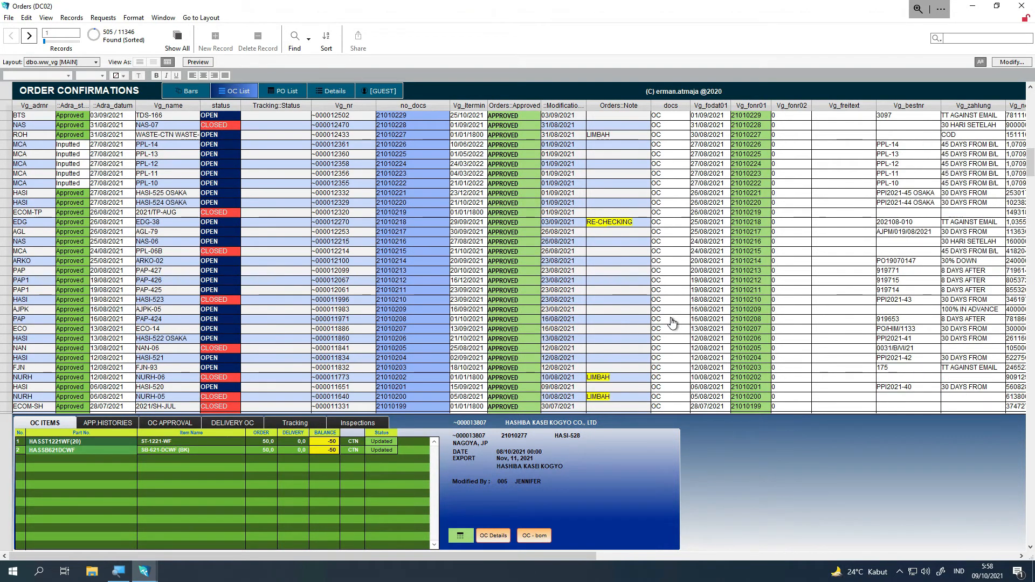
scroll(672, 322, "down", 19)
scroll(672, 322, "up", 16)
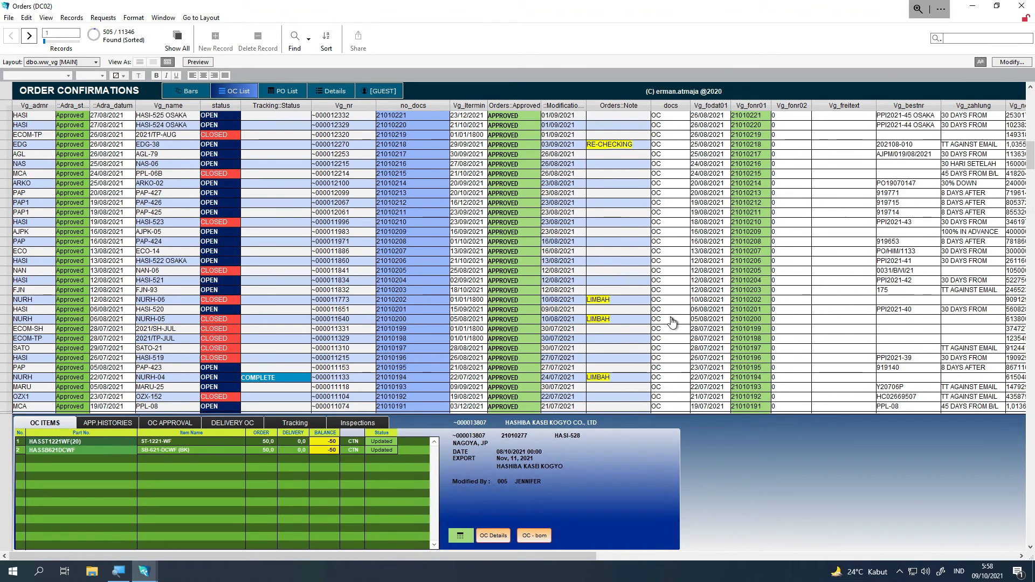
scroll(672, 322, "up", 19)
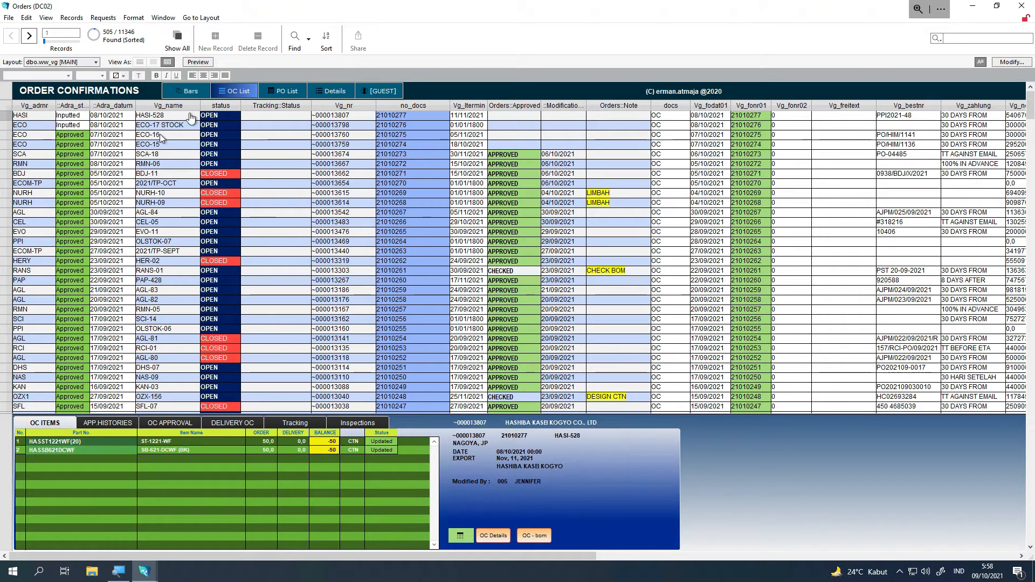
Step: Try to sign in to the Orders file with the account name administrator and the account password
left_click(376, 92)
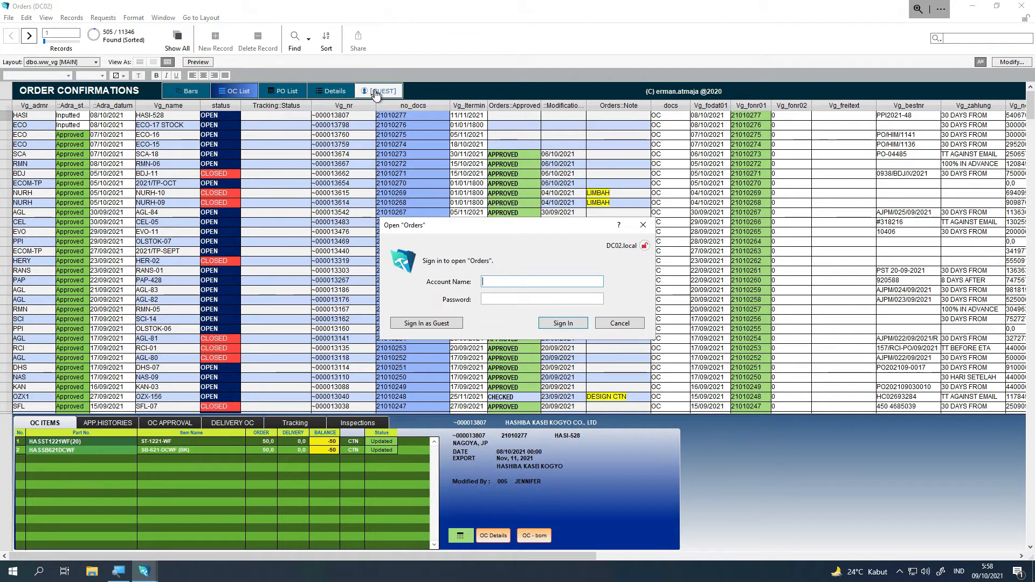
type("administrator")
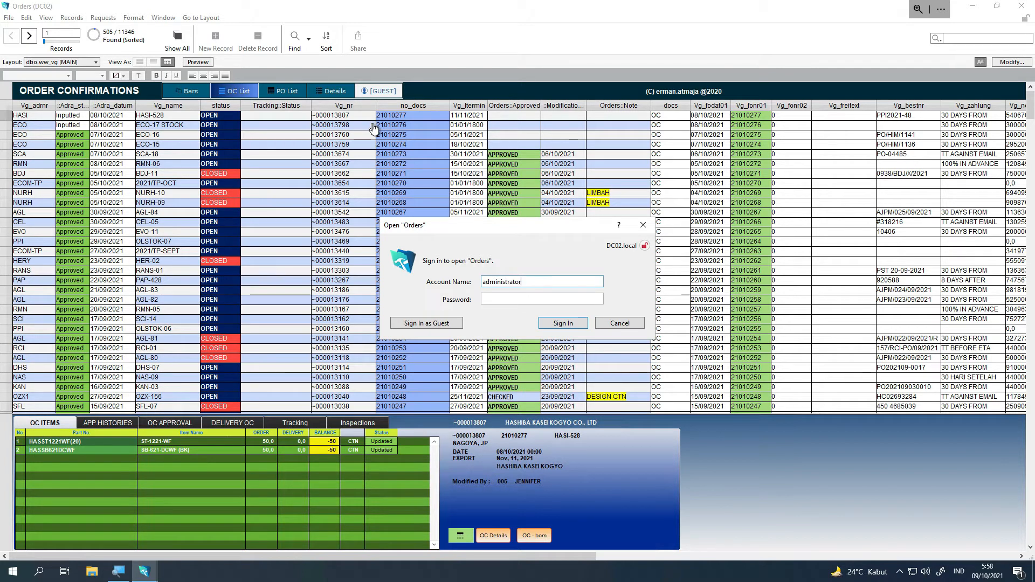
key("Tab")
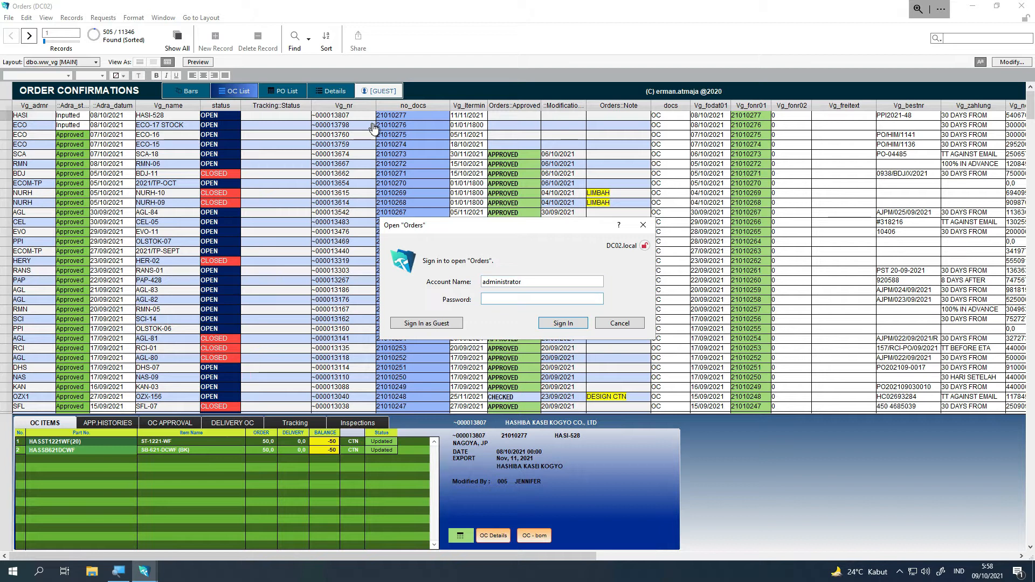
type("••")
key("Return")
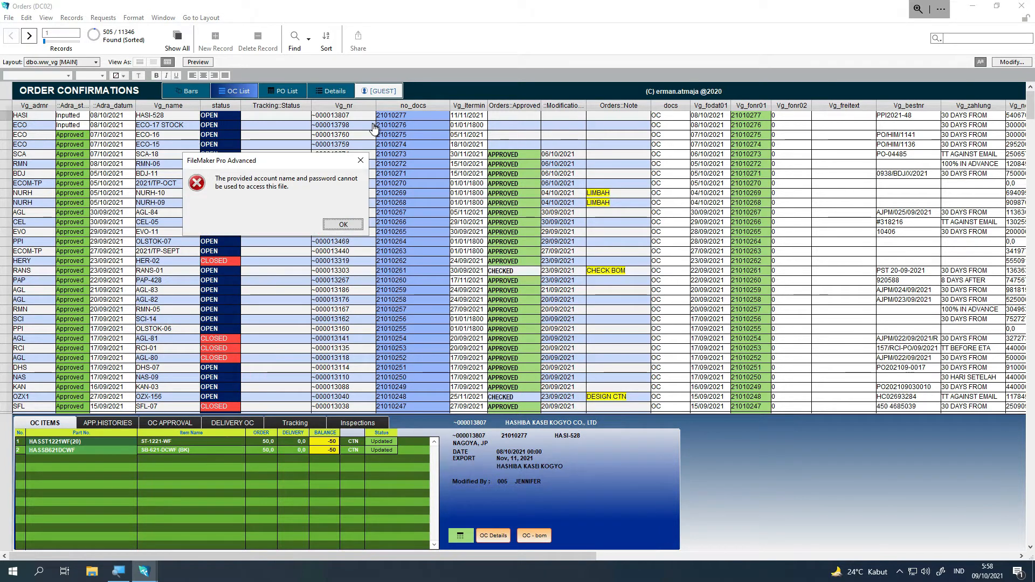
key("Return")
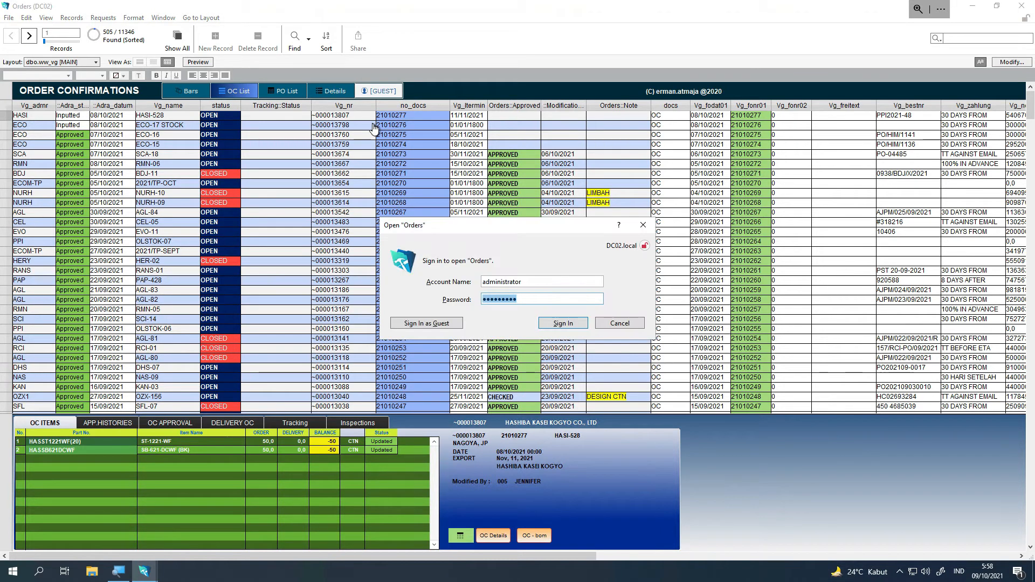
Step: Change the account name to Admin and sign in to the Orders file
key("shift+Tab")
type("Admin")
key("Tab")
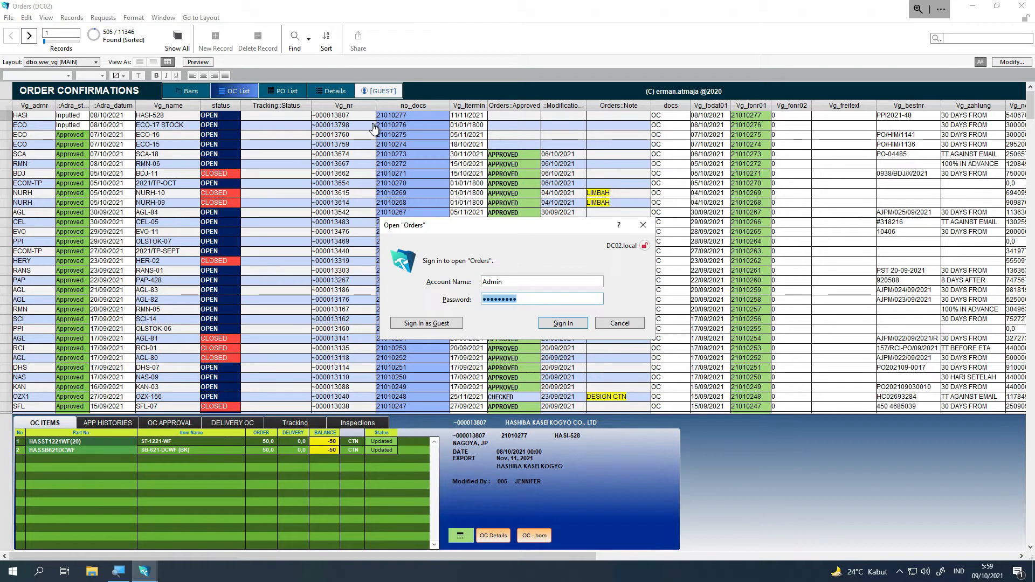
key("Return")
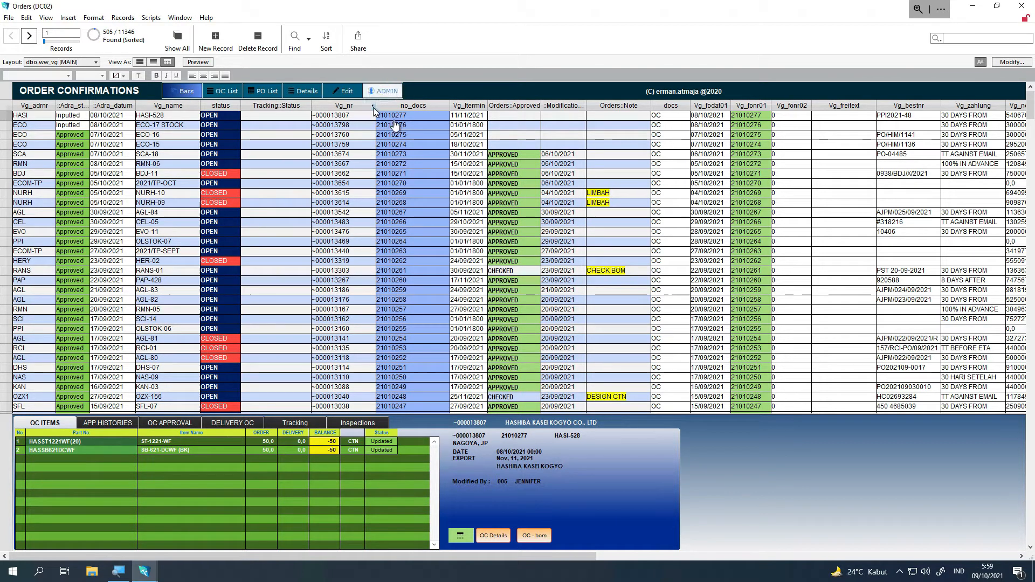
Step: Switch the order confirmations layout to Layout Mode and open Conditional Formatting for the docs field
left_click(47, 18)
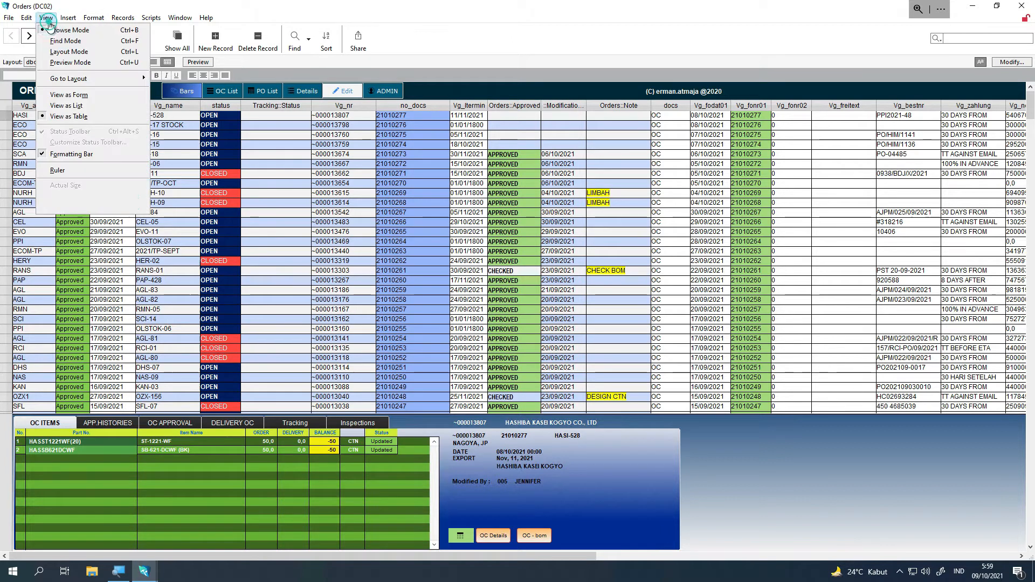
left_click(59, 52)
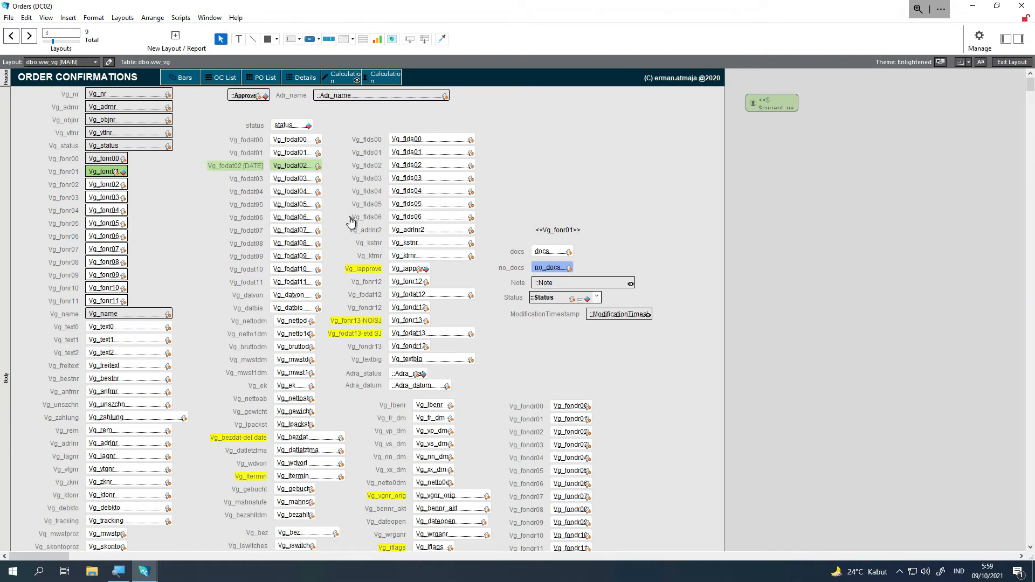
scroll(351, 221, "down", 5)
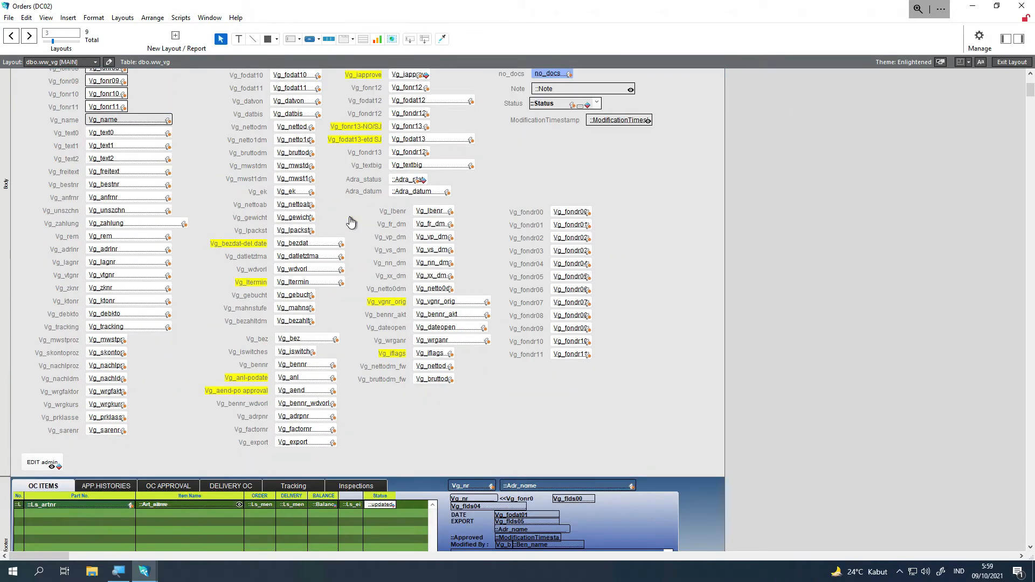
scroll(350, 221, "up", 4)
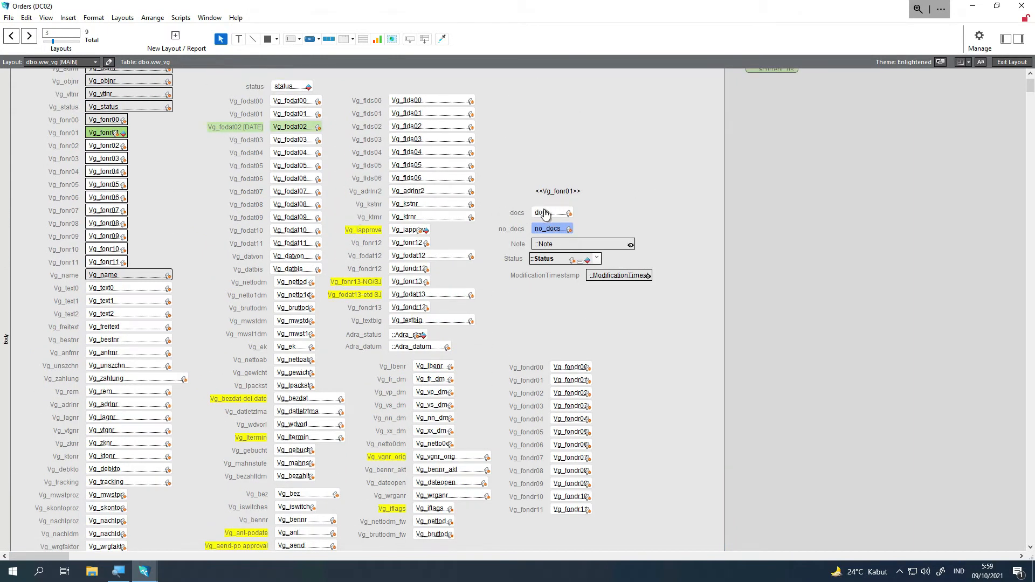
double_click(546, 214)
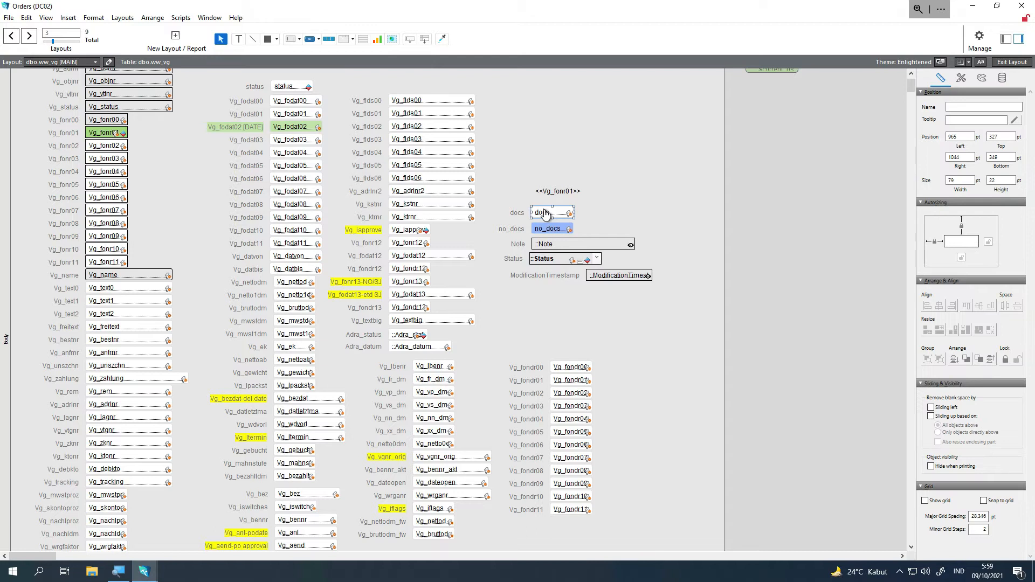
right_click(546, 214)
left_click(568, 326)
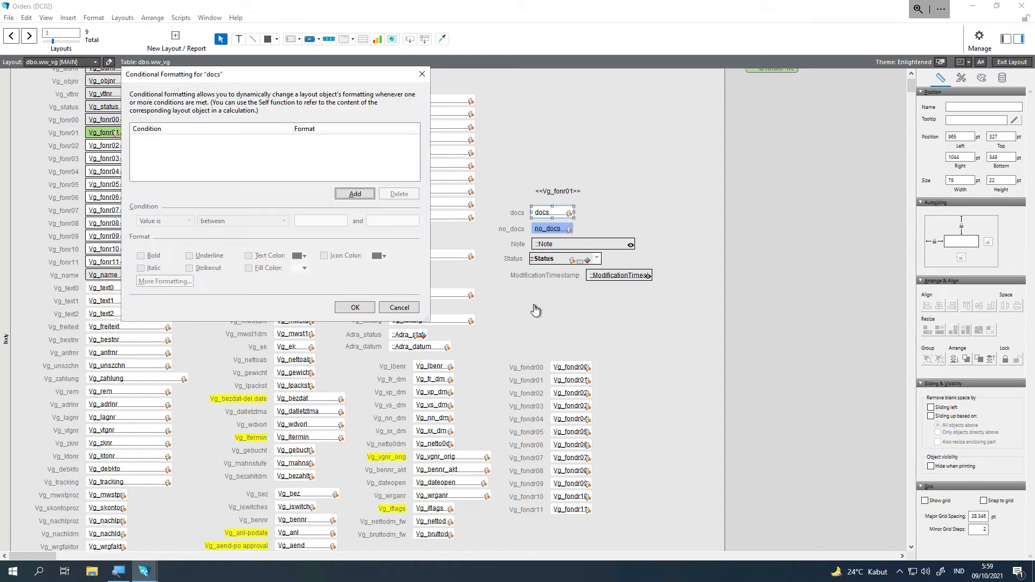
Step: Add a formula-based formatting condition for the docs field with the formula "OC" in quotation marks
left_click(346, 194)
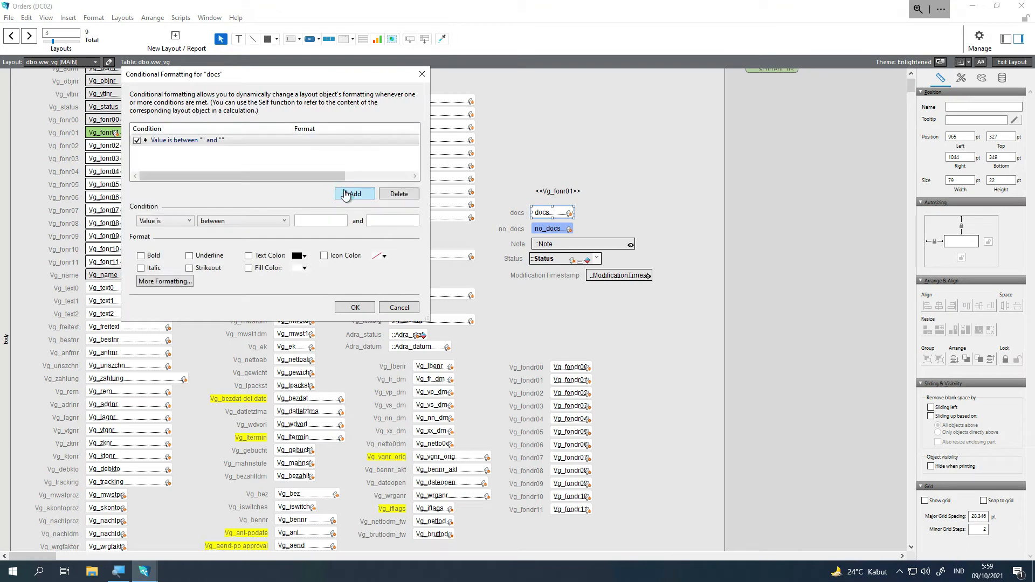
left_click(182, 223)
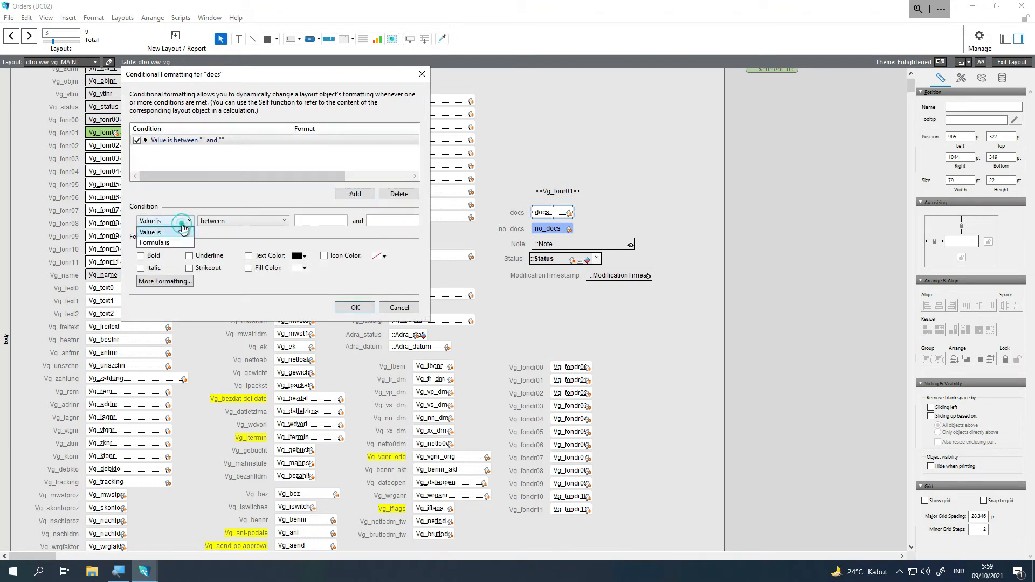
left_click(173, 243)
left_click(266, 221)
triple_click(265, 221)
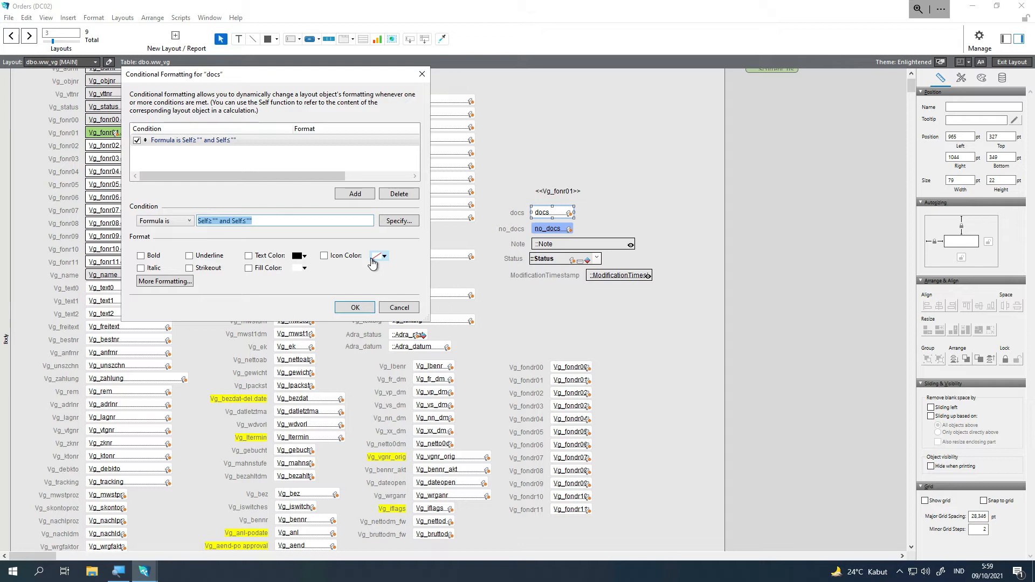
type("\"OC")
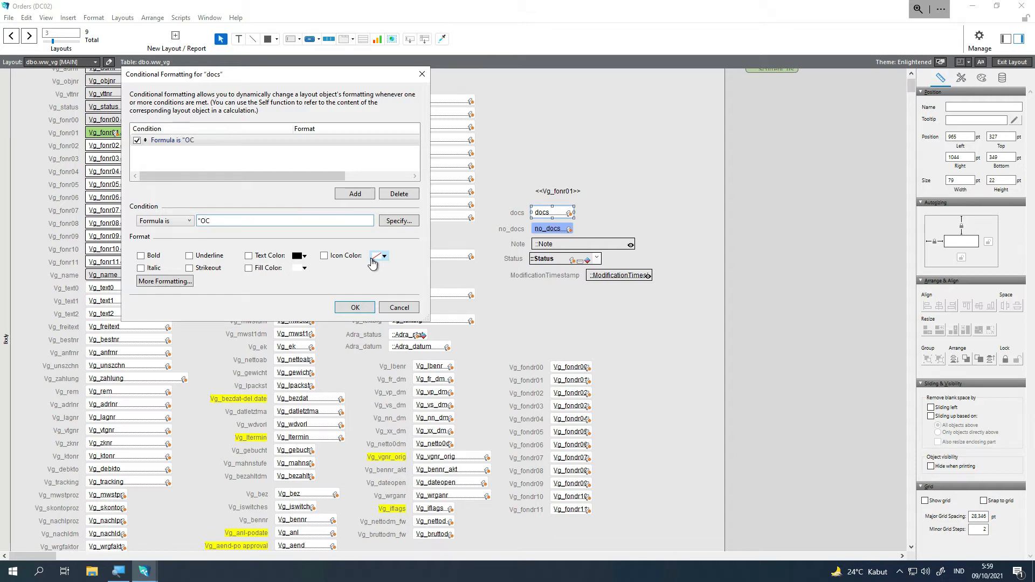
Step: Give the docs condition a light green fill color and apply the conditional formatting
left_click(251, 269)
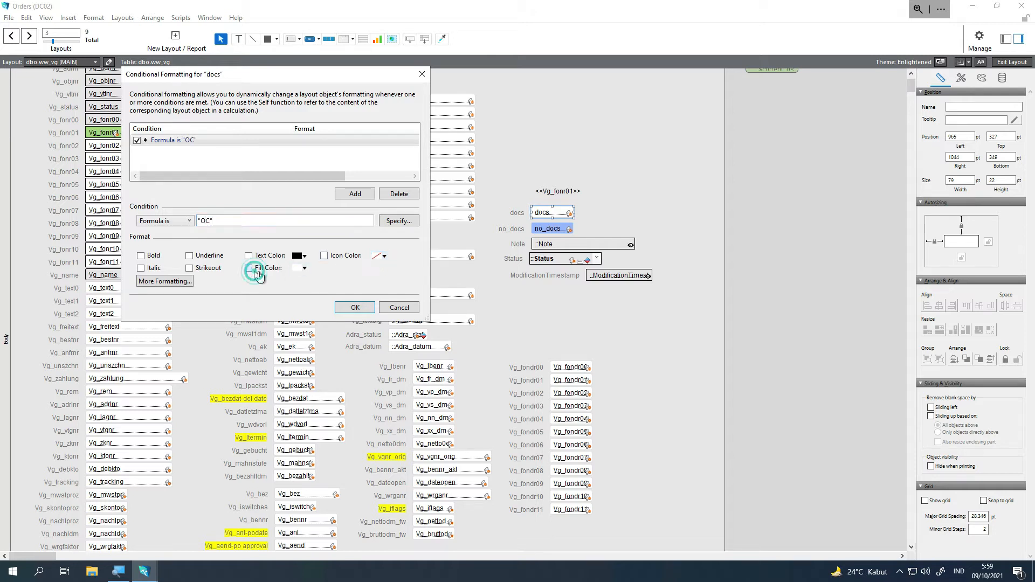
left_click(300, 269)
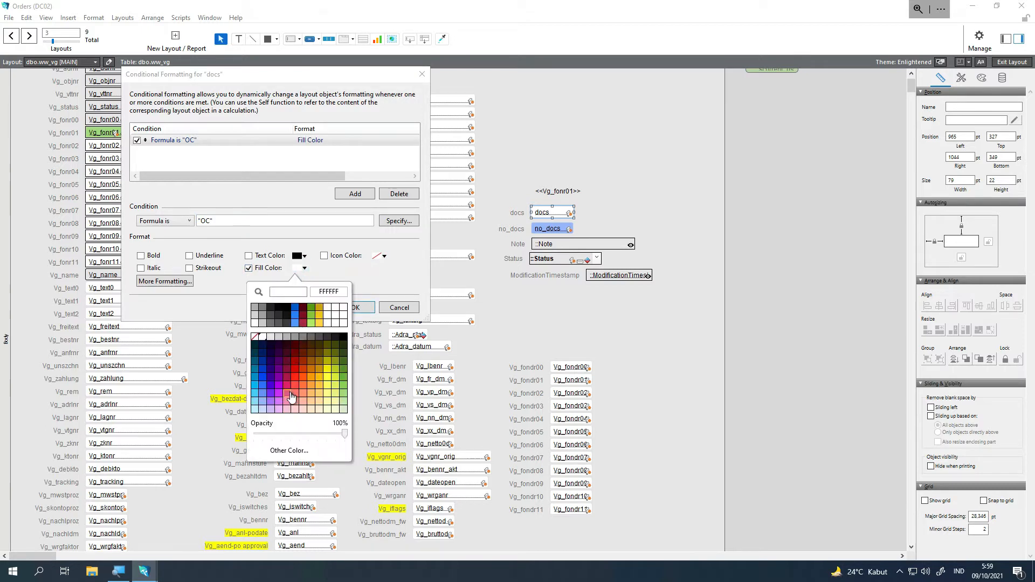
left_click(346, 385)
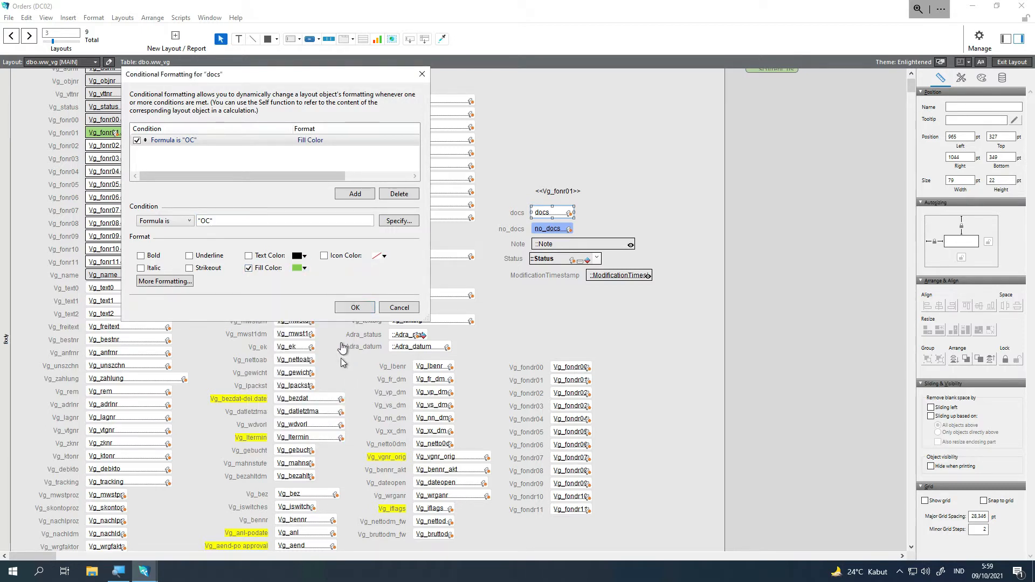
left_click(347, 308)
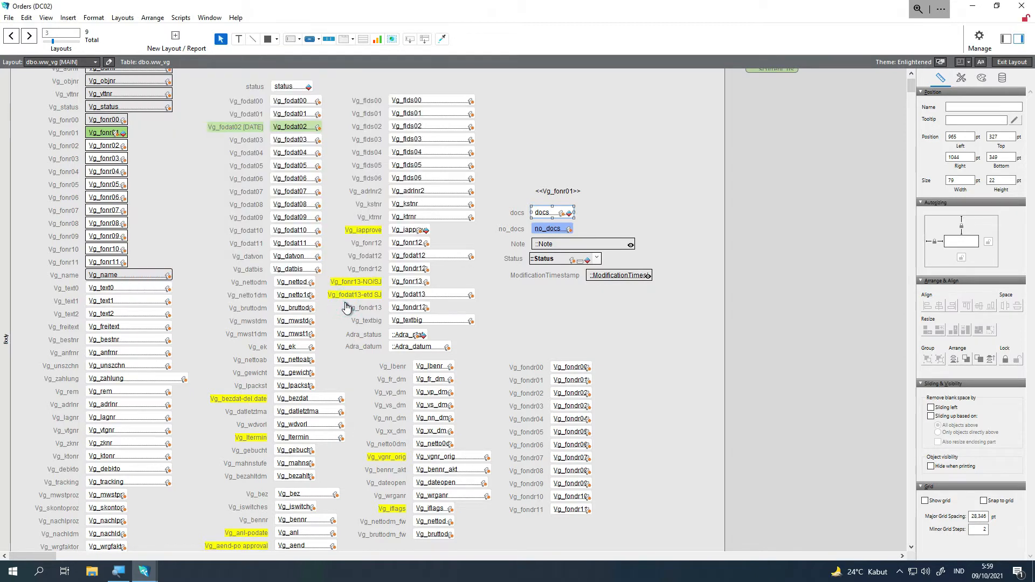
Step: Exit the layout with its changes saved and select the docs cell of the first record
left_click(1012, 62)
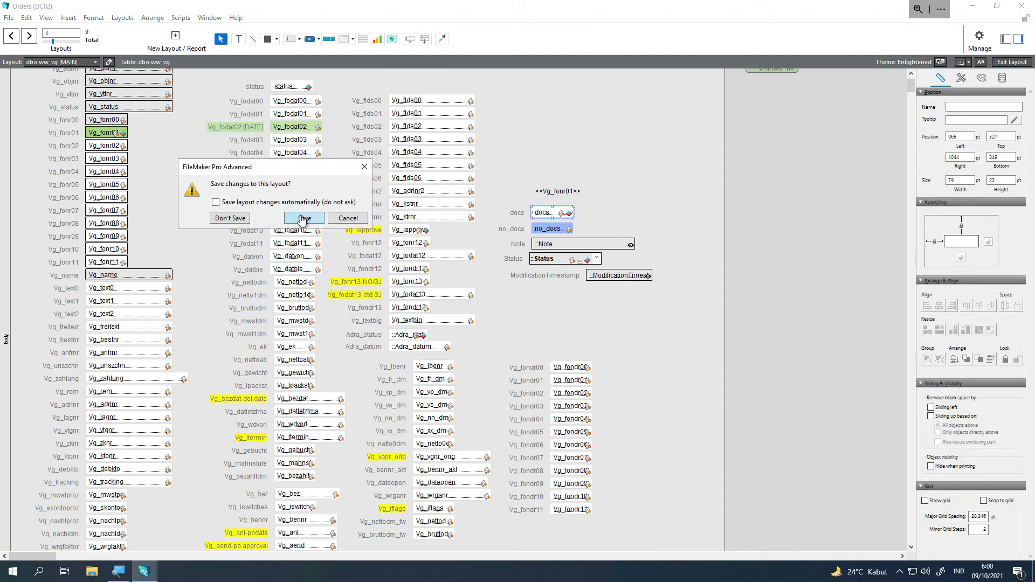
left_click(303, 219)
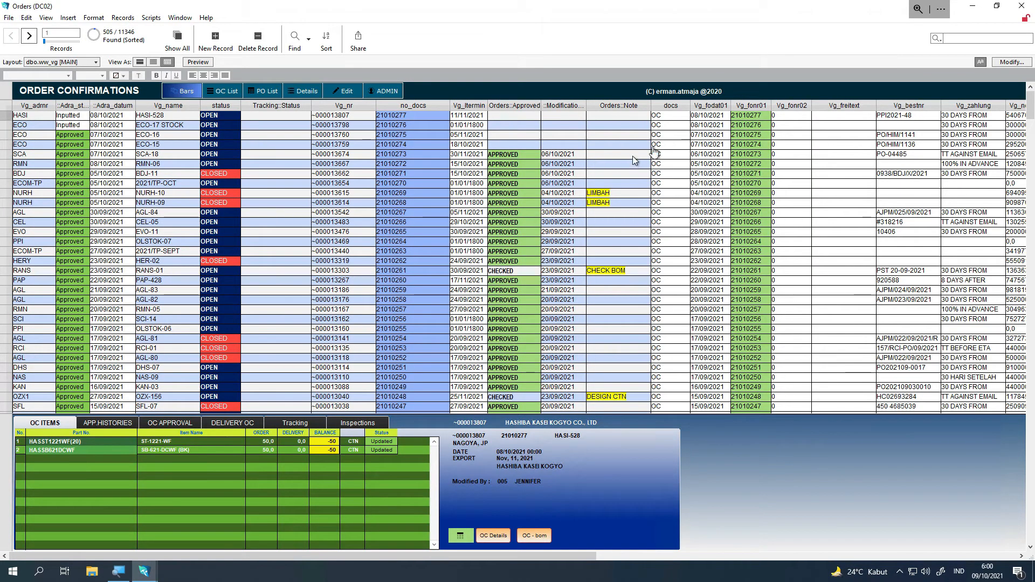
left_click(666, 116)
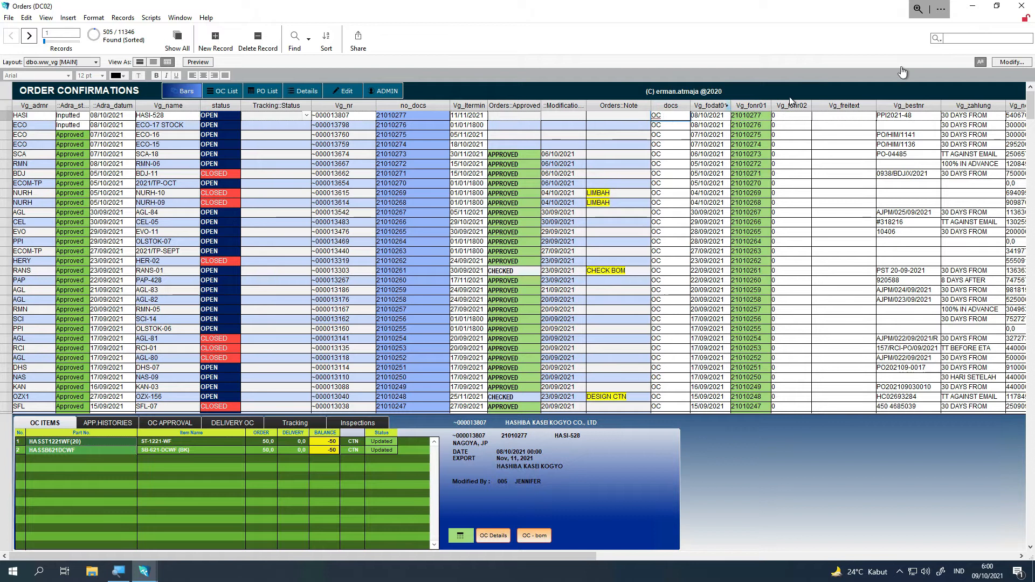
Step: Return to Layout Mode and reopen Conditional Formatting for the docs field
left_click(72, 21)
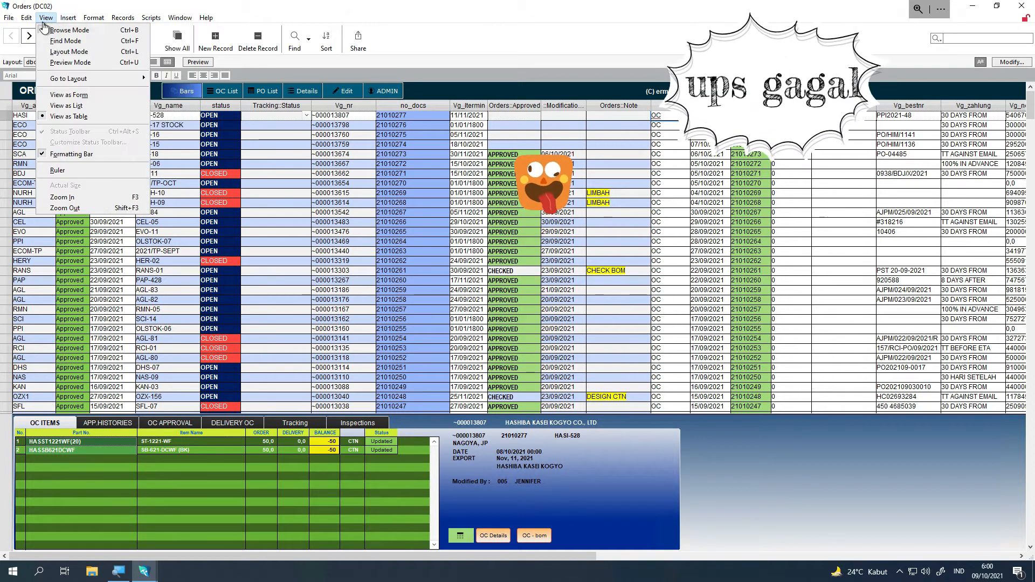
left_click(70, 60)
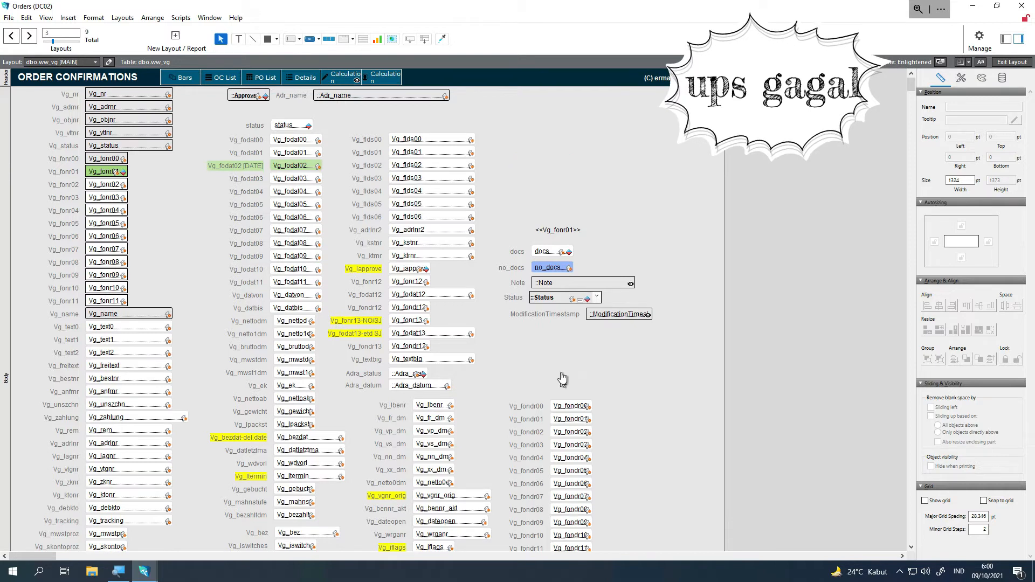
left_click(548, 255)
right_click(548, 255)
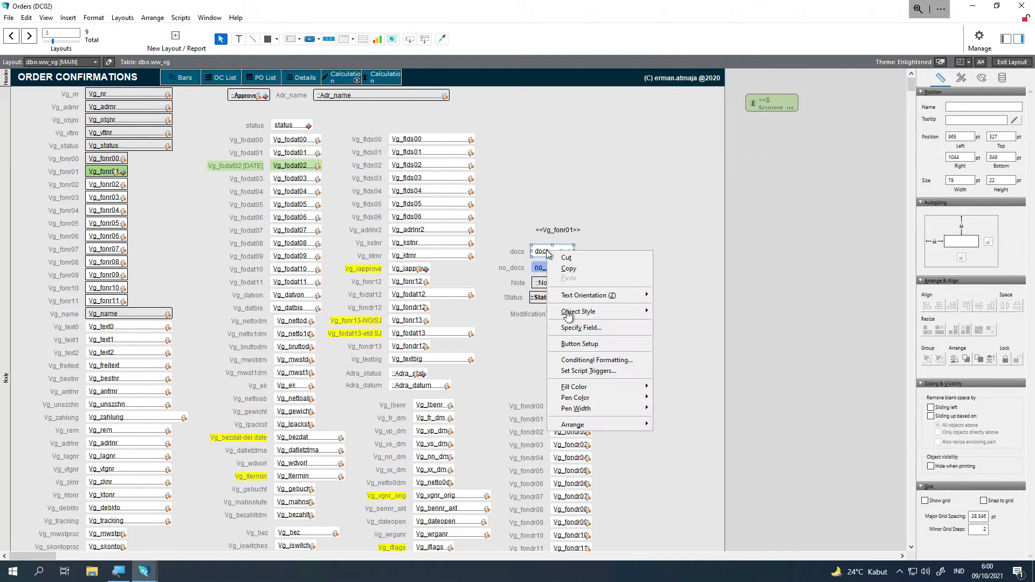
left_click(577, 360)
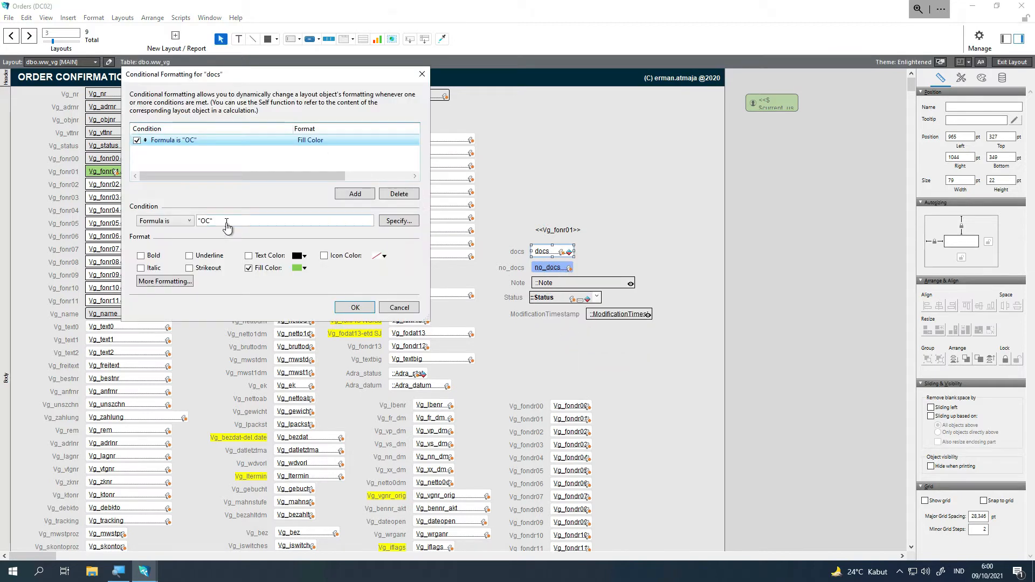
Step: Change the docs condition to value equal to OC, apply it, and exit the layout with the changes saved
left_click(186, 222)
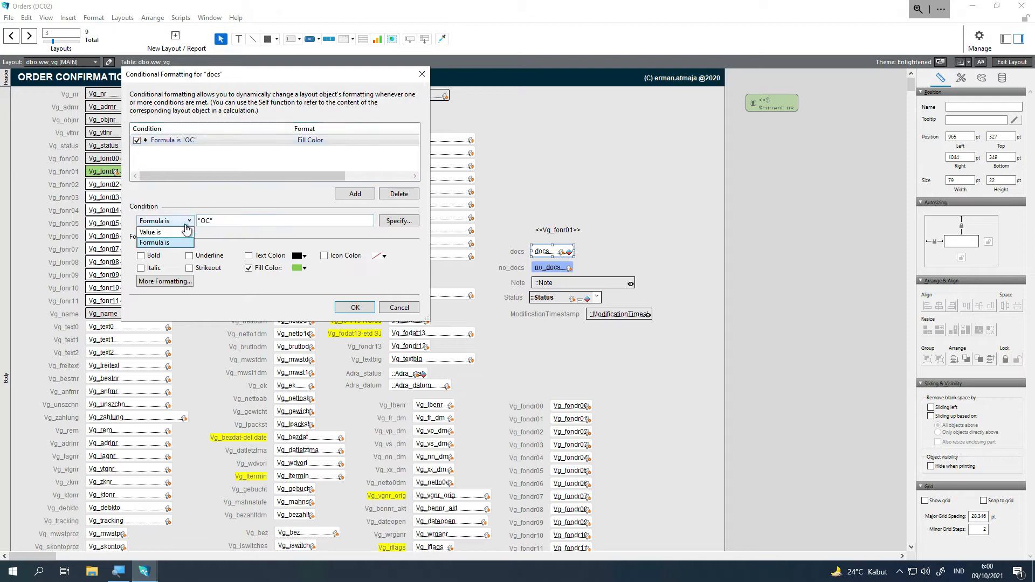
left_click(170, 236)
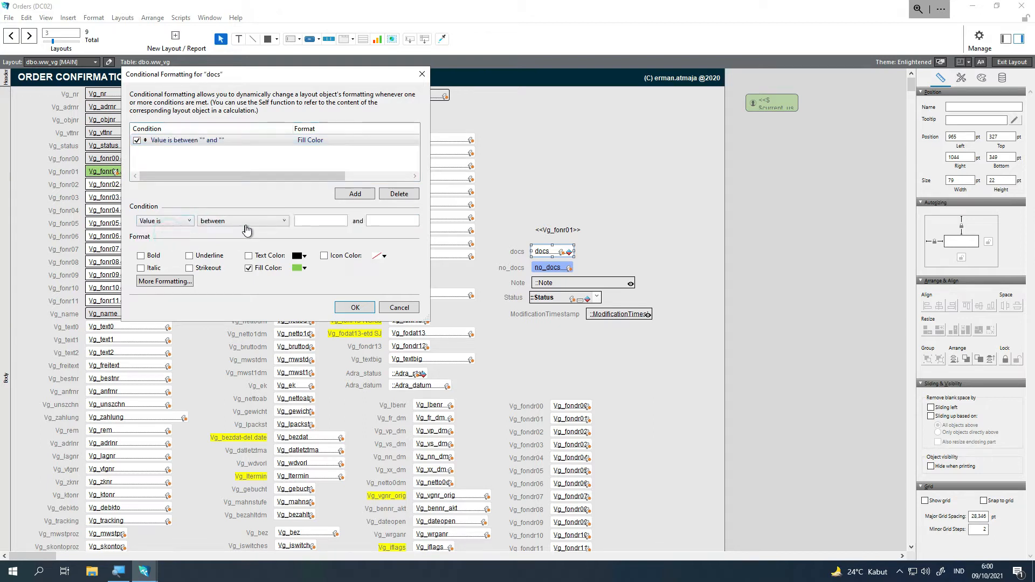
left_click(247, 223)
left_click(221, 253)
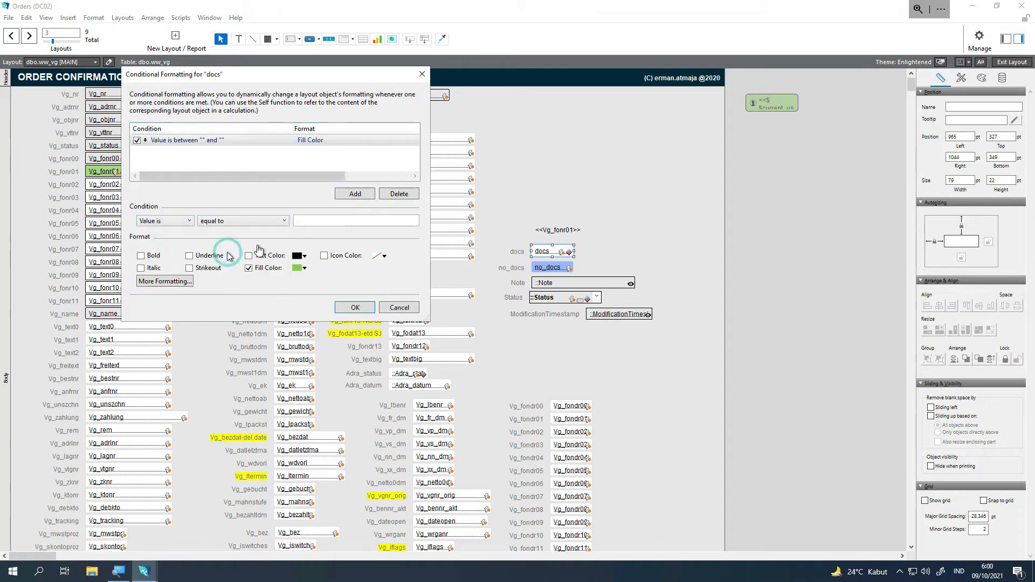
left_click(307, 222)
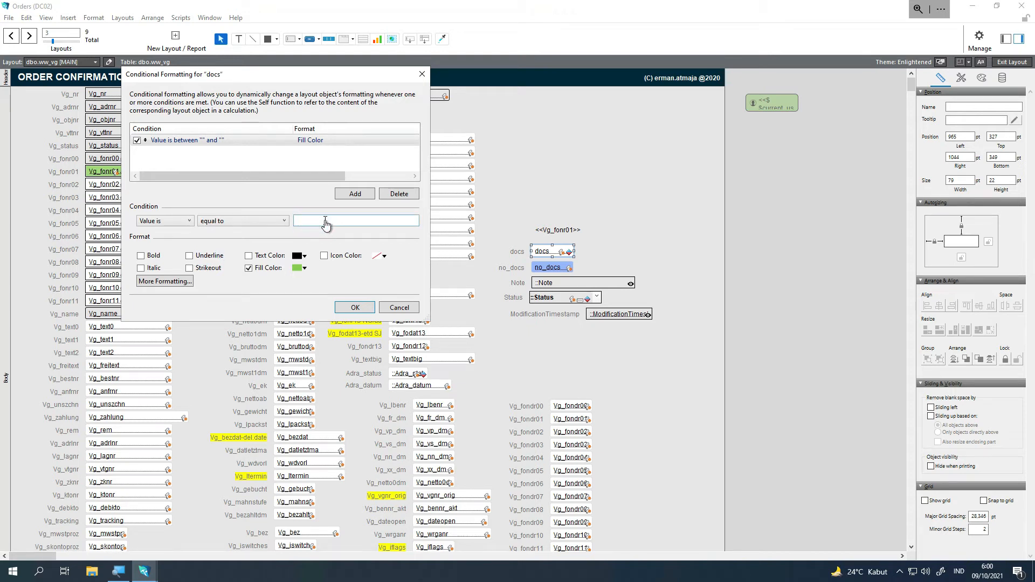
type("OC")
left_click(355, 308)
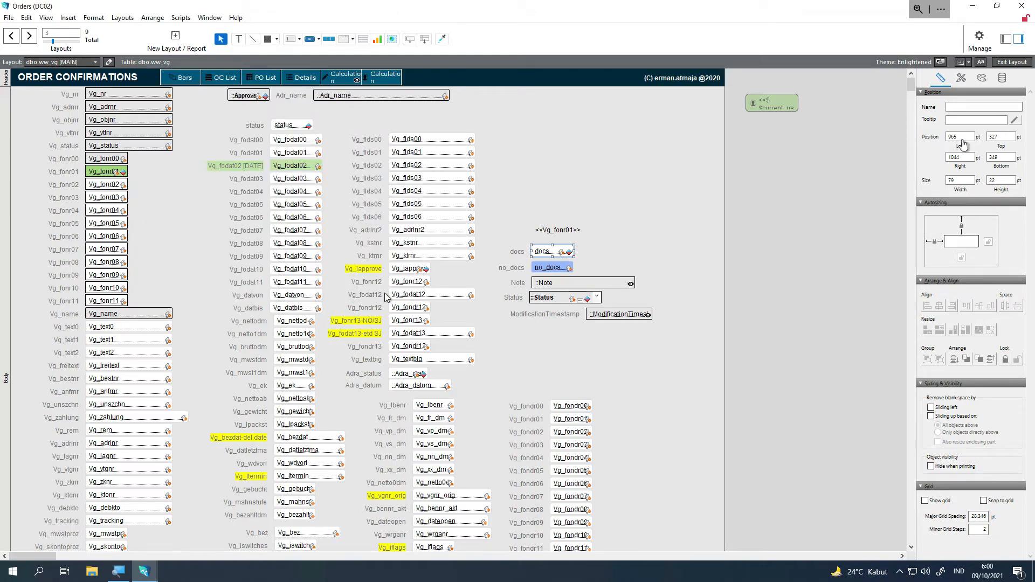
left_click(1007, 62)
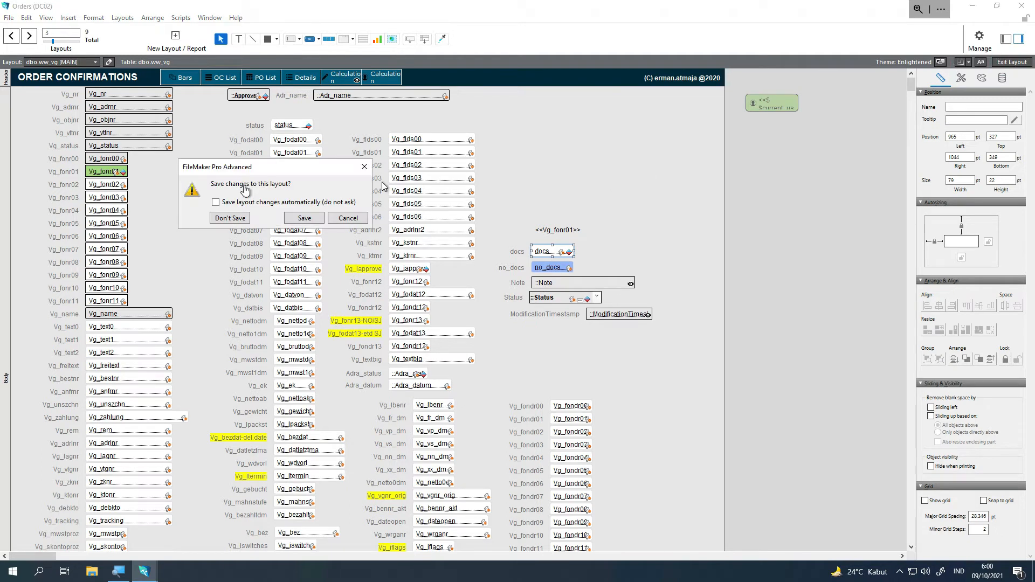
key("Return")
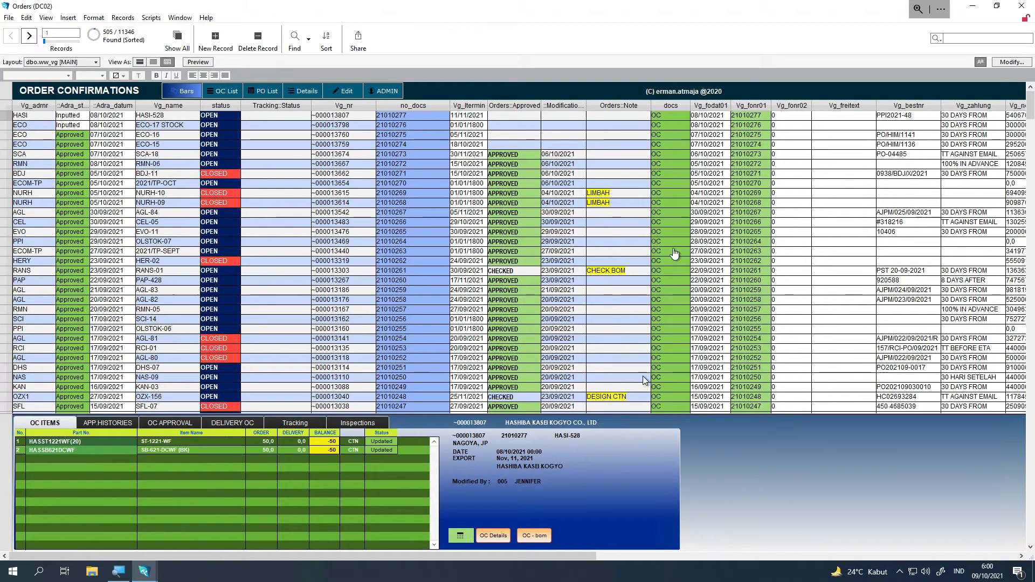
Step: Look through the OC records and switch between the OC and PO lists to compare their docs columns
scroll(674, 253, "down", 5)
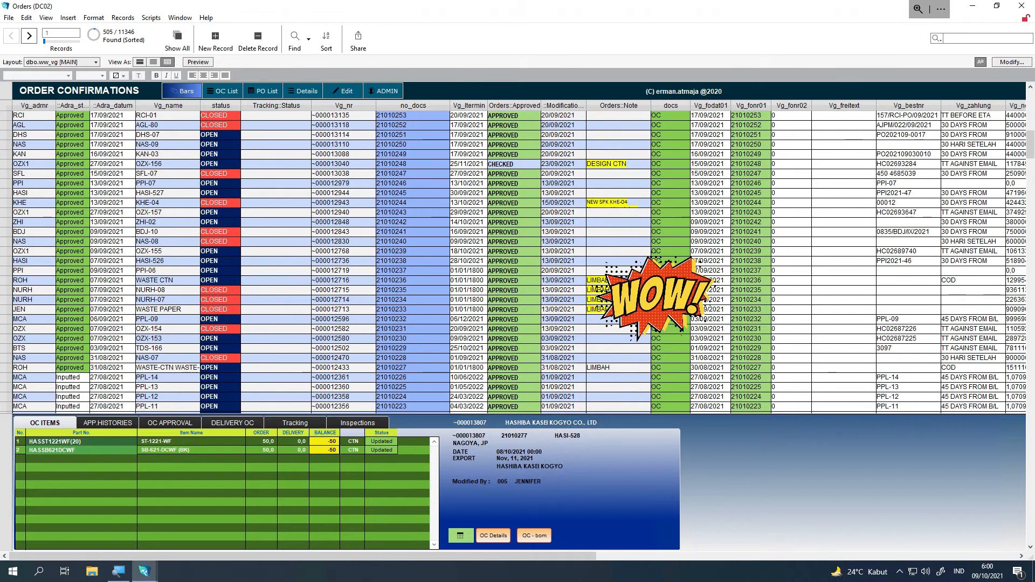
scroll(207, 108, "up", 4)
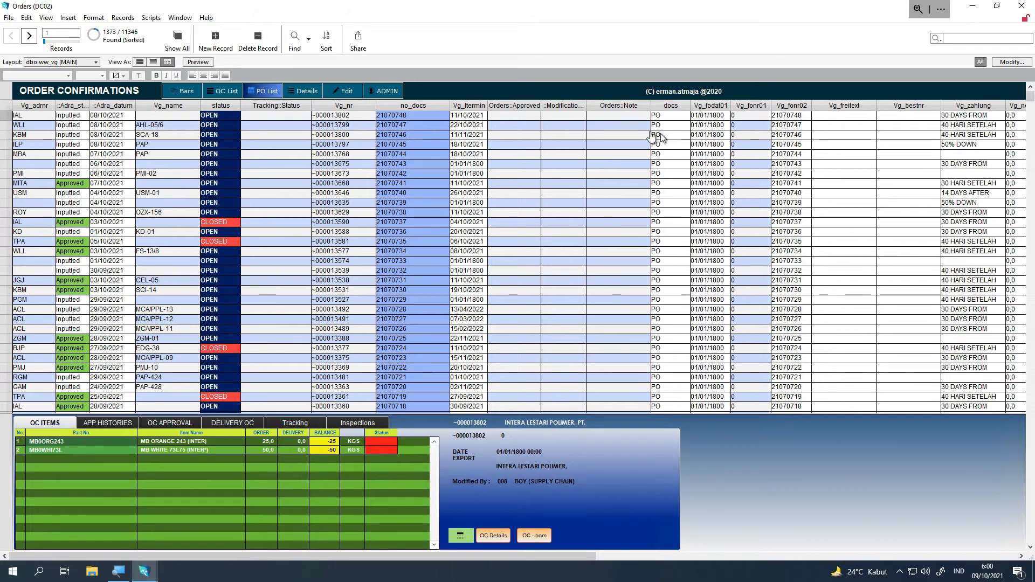
left_click(237, 95)
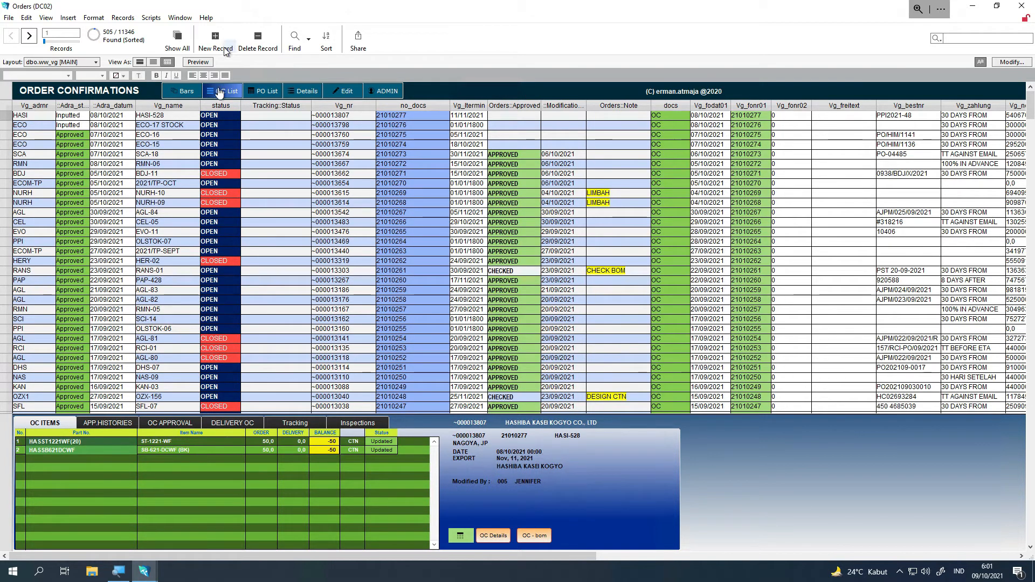
left_click(274, 94)
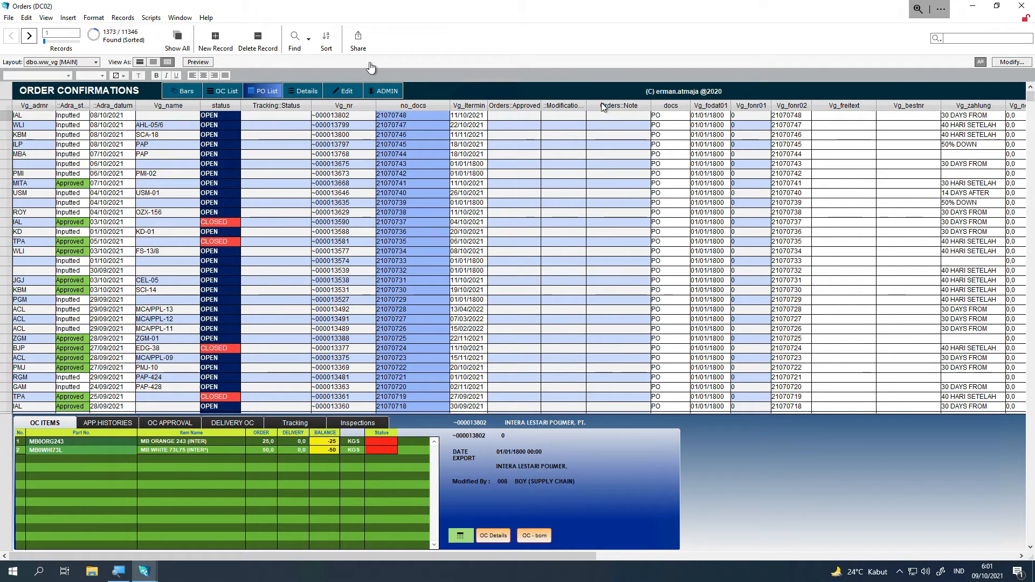
Step: Enter Layout Mode and open Conditional Formatting for the docs field
left_click(46, 18)
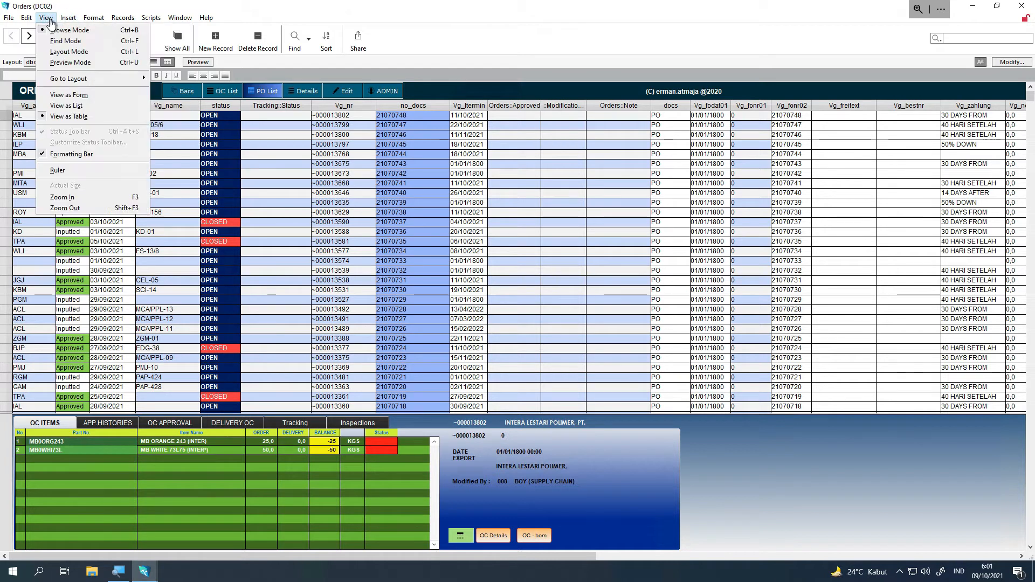
left_click(66, 52)
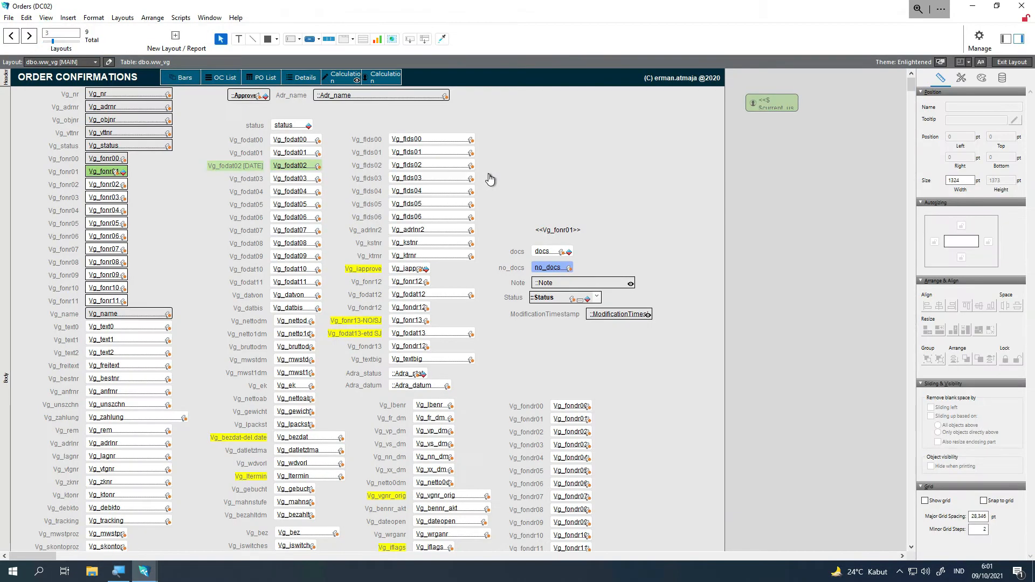
left_click(553, 257)
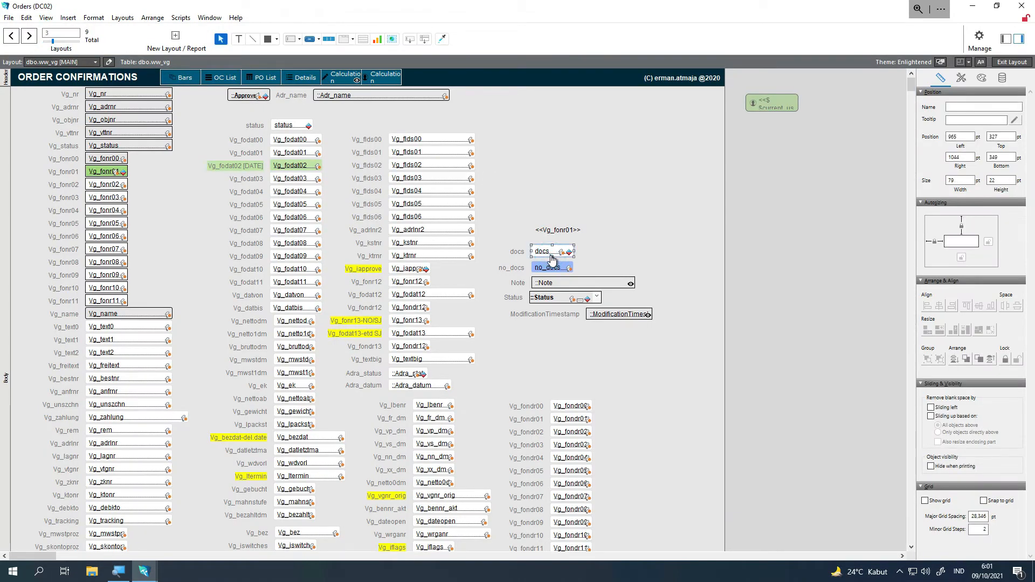
right_click(551, 256)
left_click(580, 365)
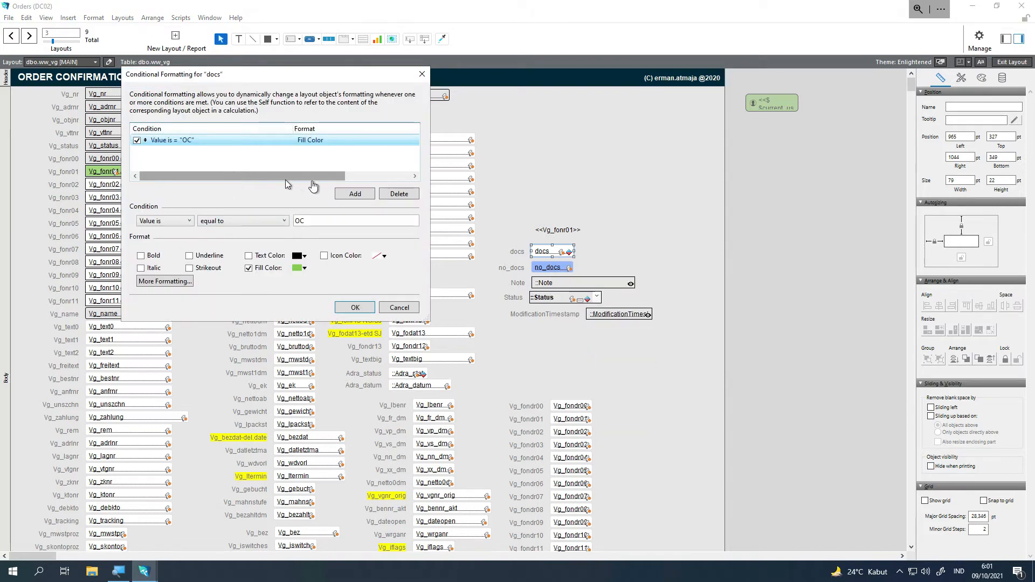
Step: Add a second docs condition for value equal to PO
left_click(353, 195)
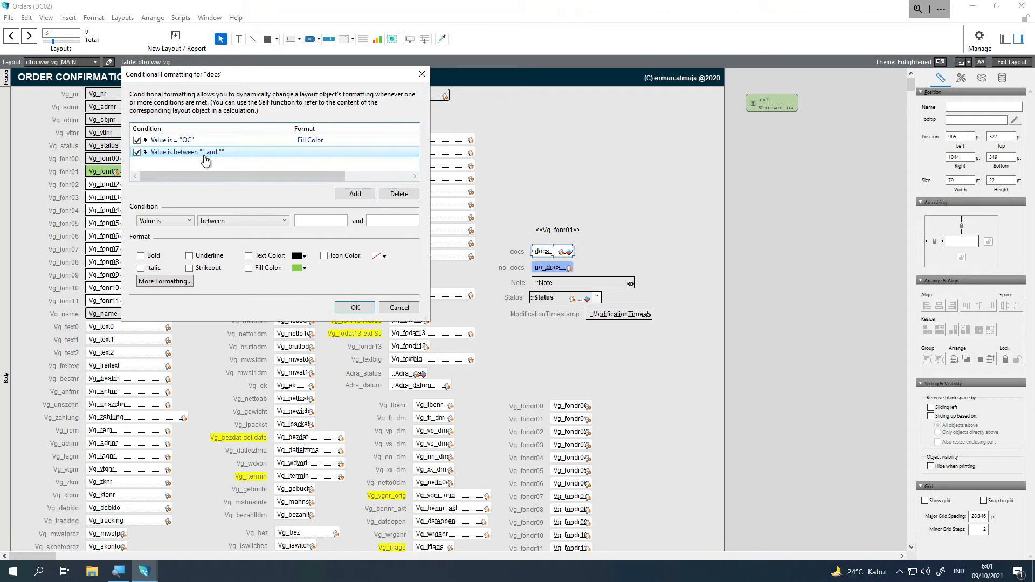
left_click(216, 221)
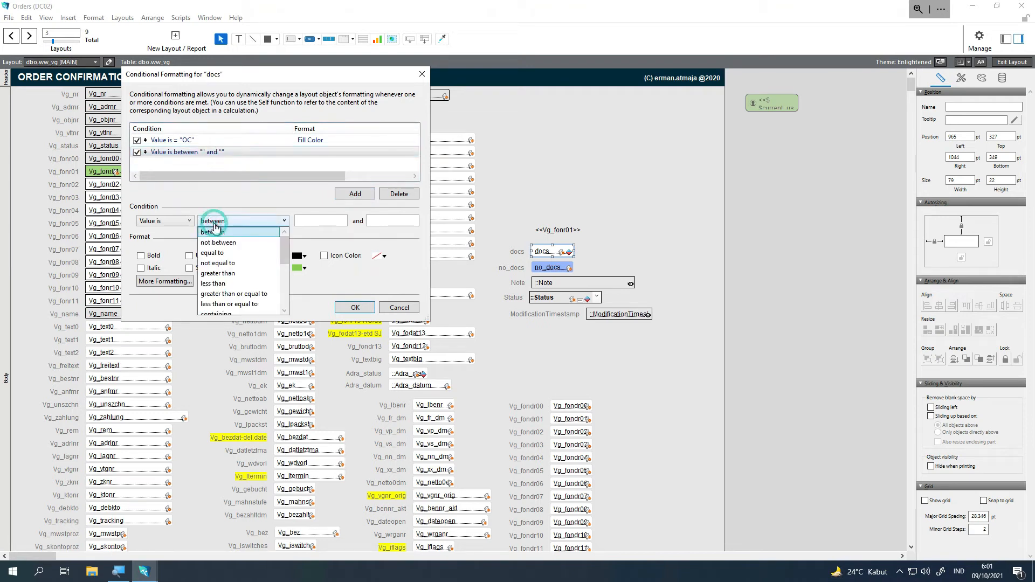
left_click(231, 255)
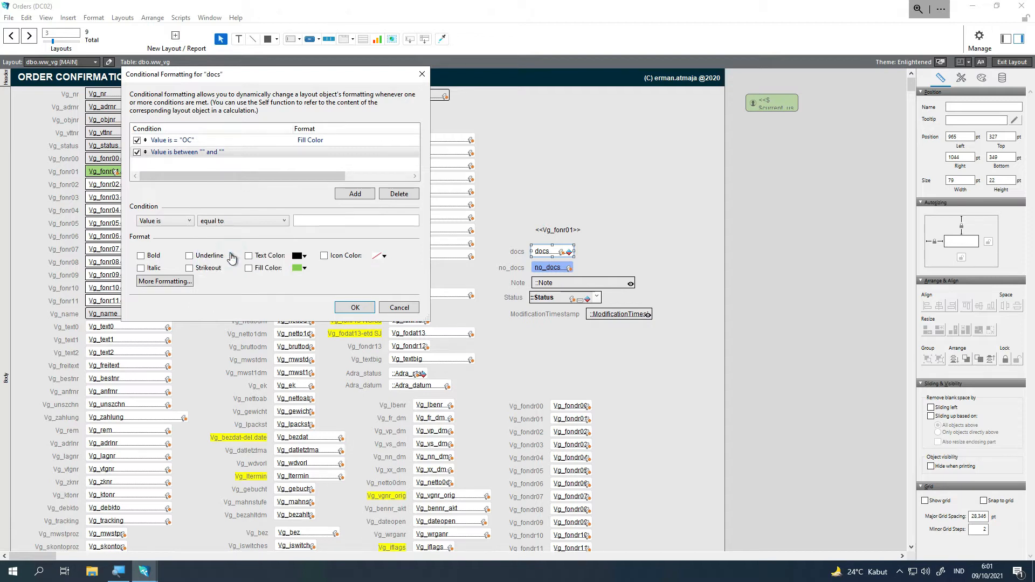
left_click(301, 221)
type("PO")
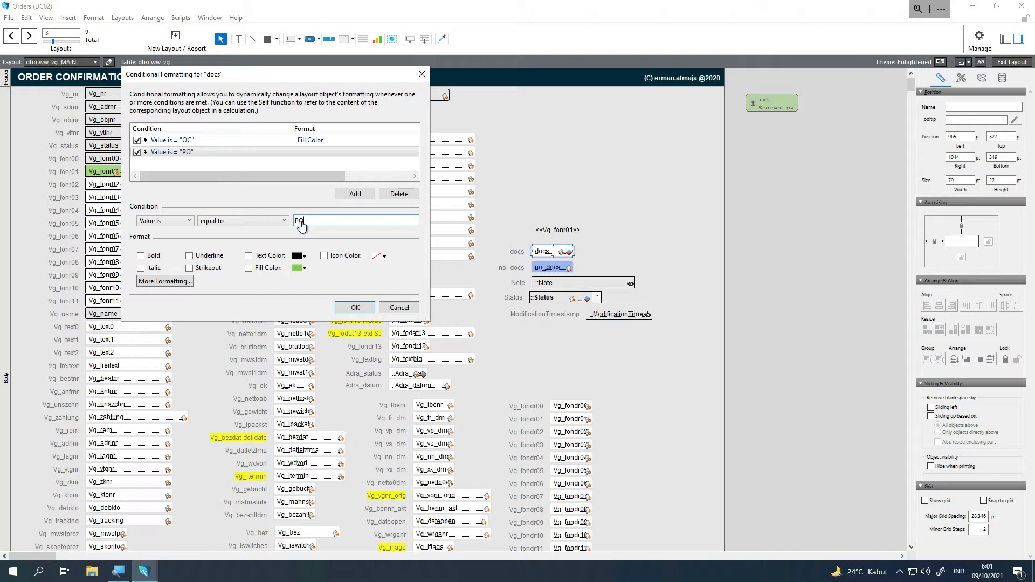
Step: Give the PO condition an orange fill color, apply it, and exit the layout with the changes saved
left_click(248, 269)
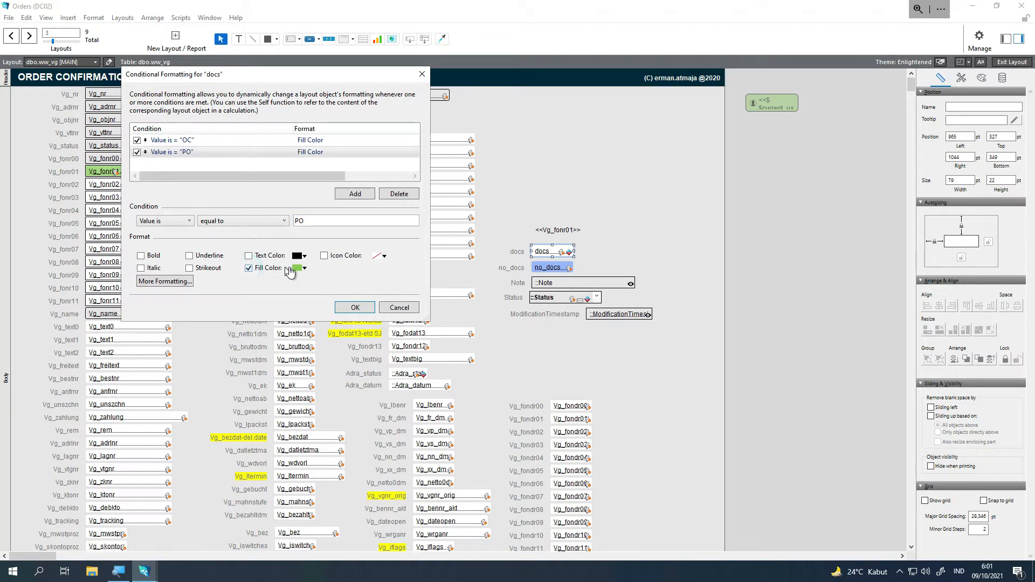
left_click(304, 268)
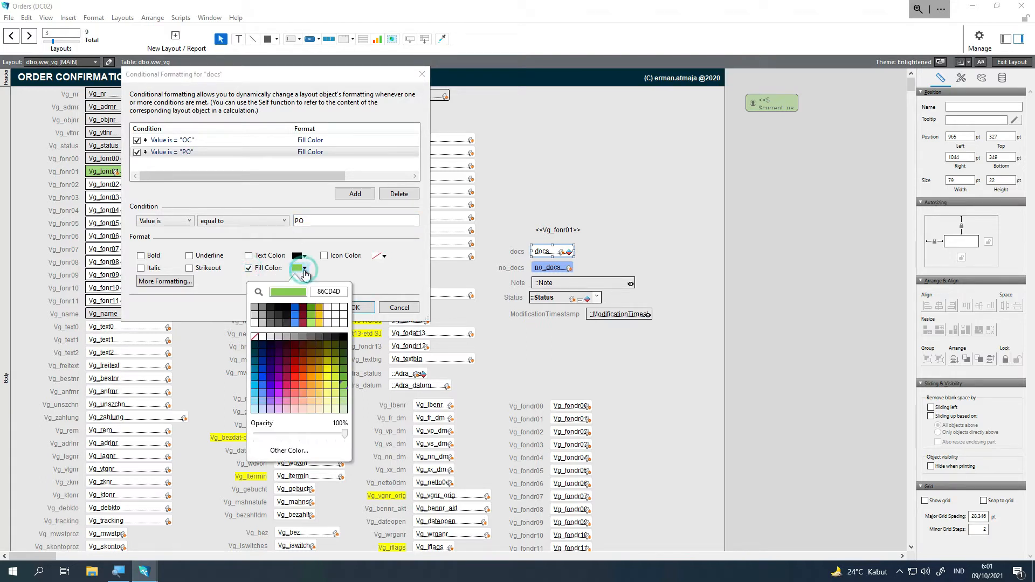
left_click(321, 387)
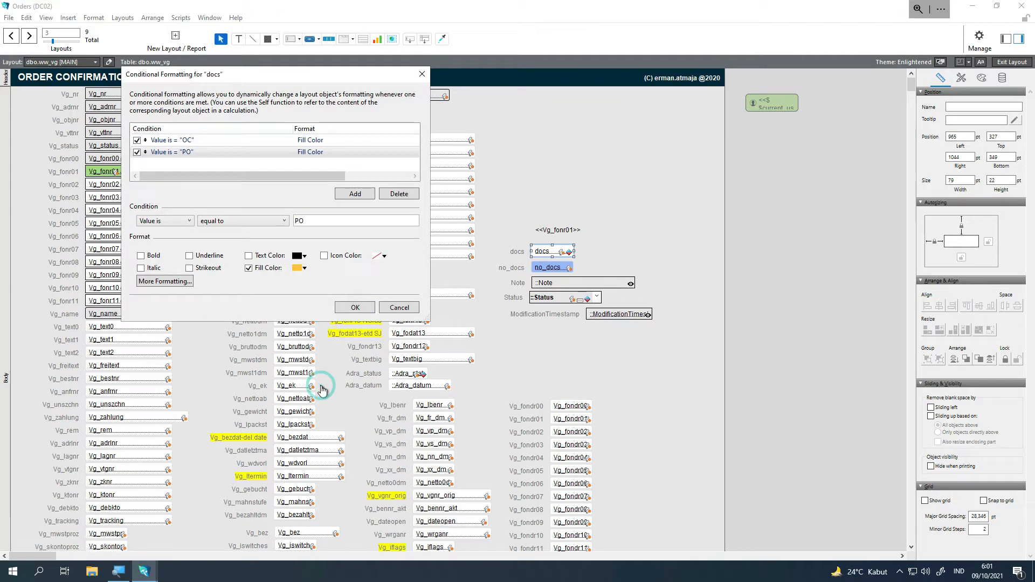
left_click(345, 305)
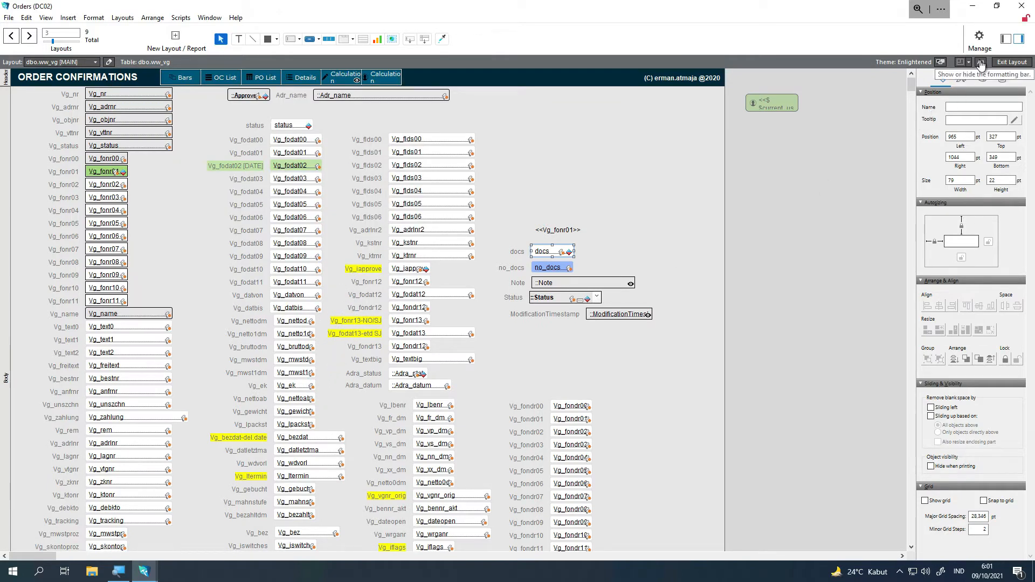
left_click(1012, 62)
left_click(302, 217)
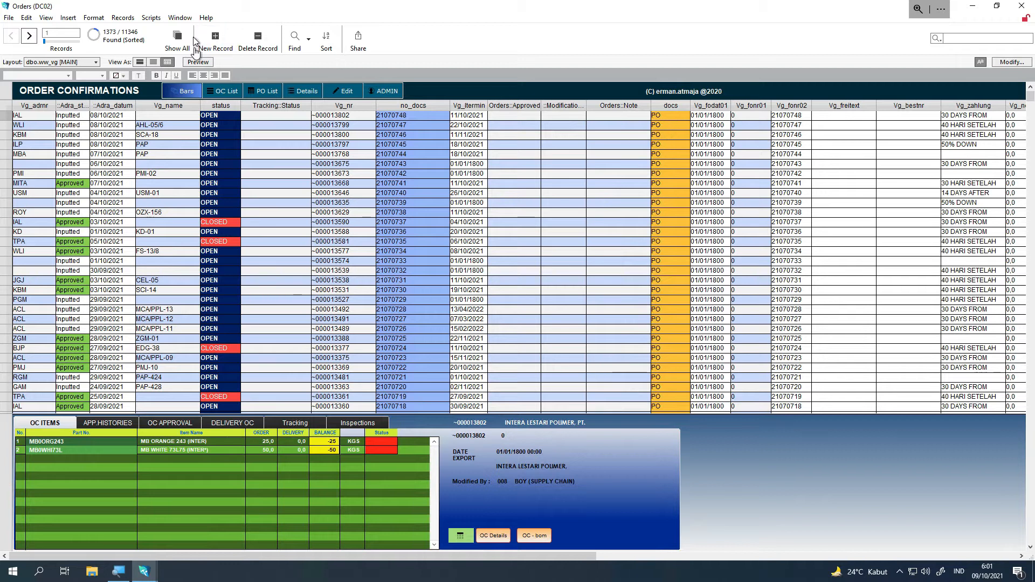
Step: Switch between the OC and PO lists to check the docs column's fill colors
left_click(234, 96)
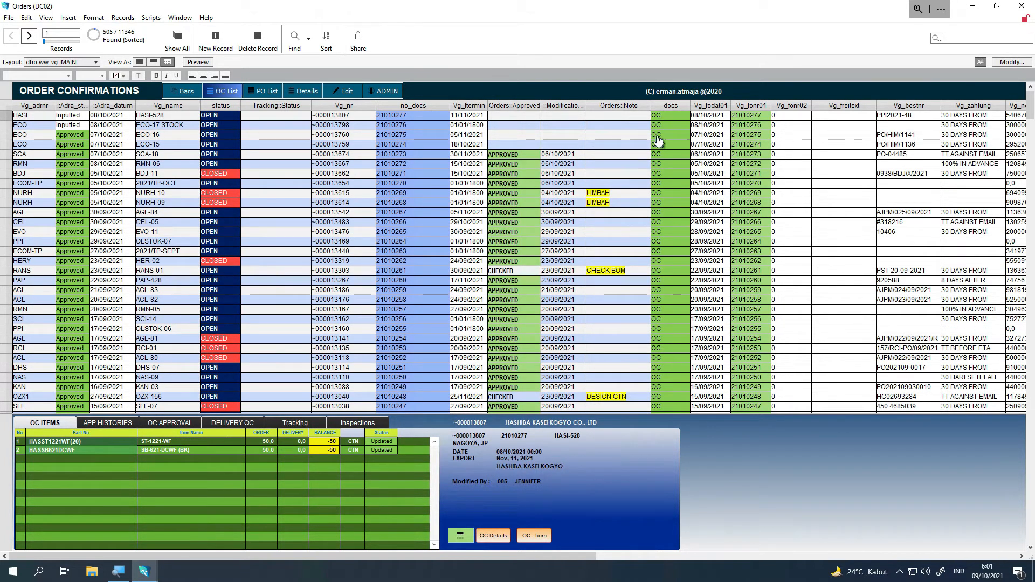
left_click(258, 91)
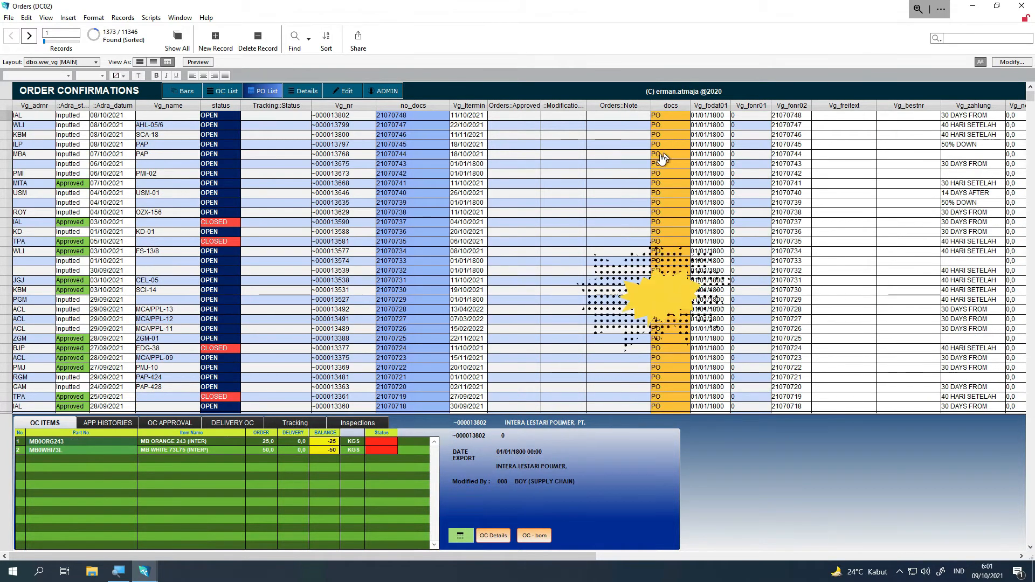
left_click(223, 91)
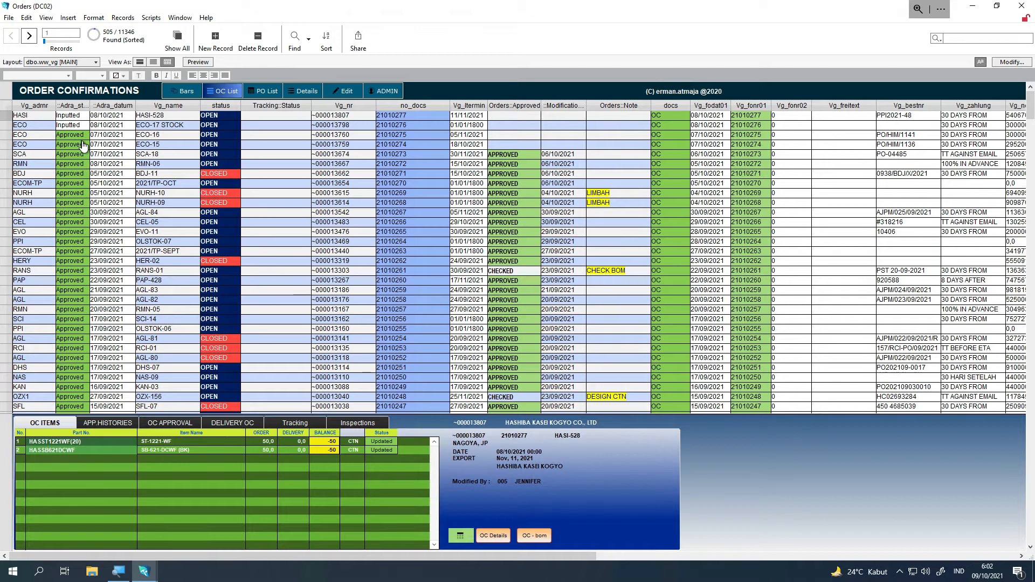
Step: View the approval histories of the third, seventh and sixth records in the OC list
left_click(42, 136)
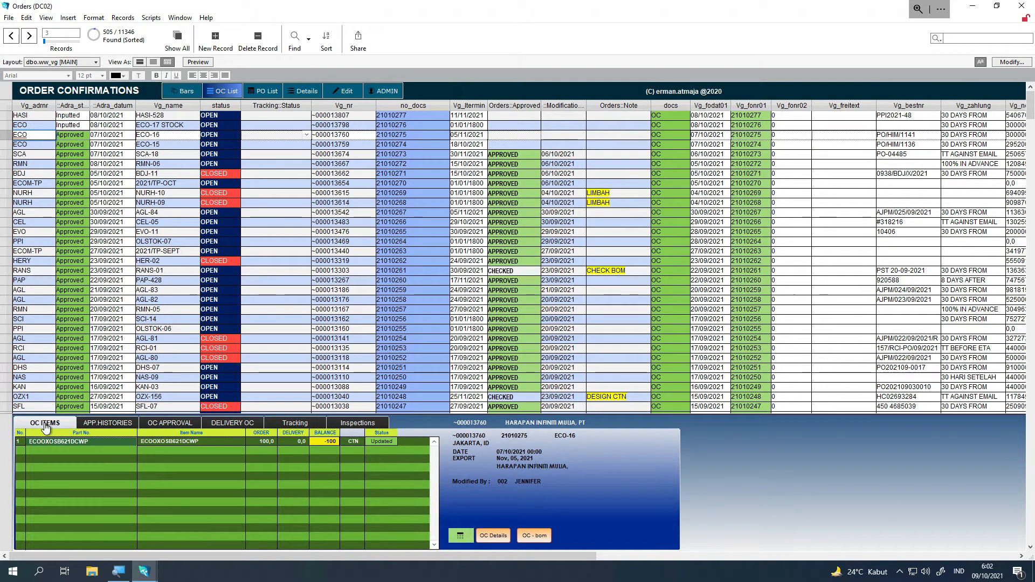
left_click(114, 426)
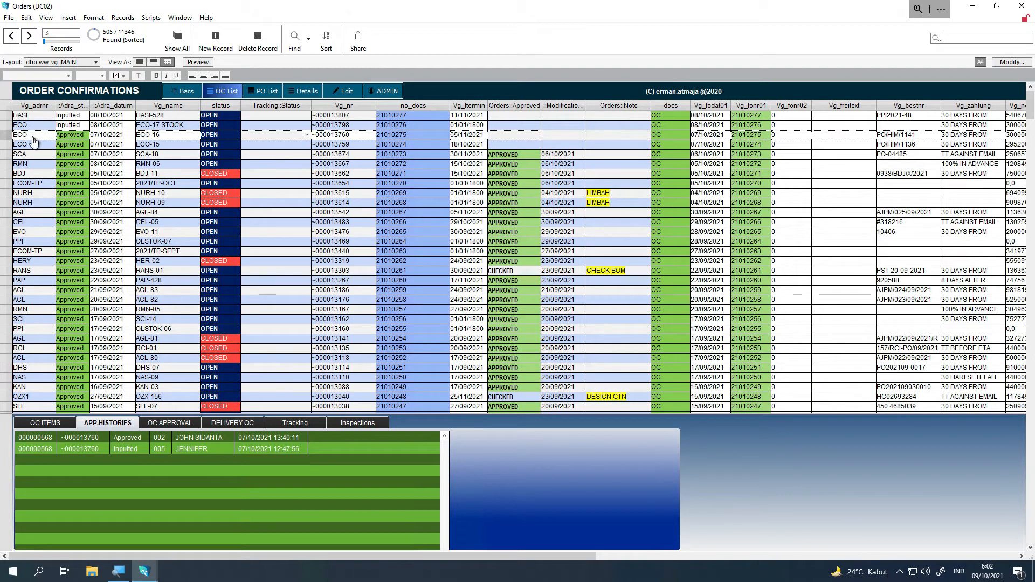
left_click(111, 137)
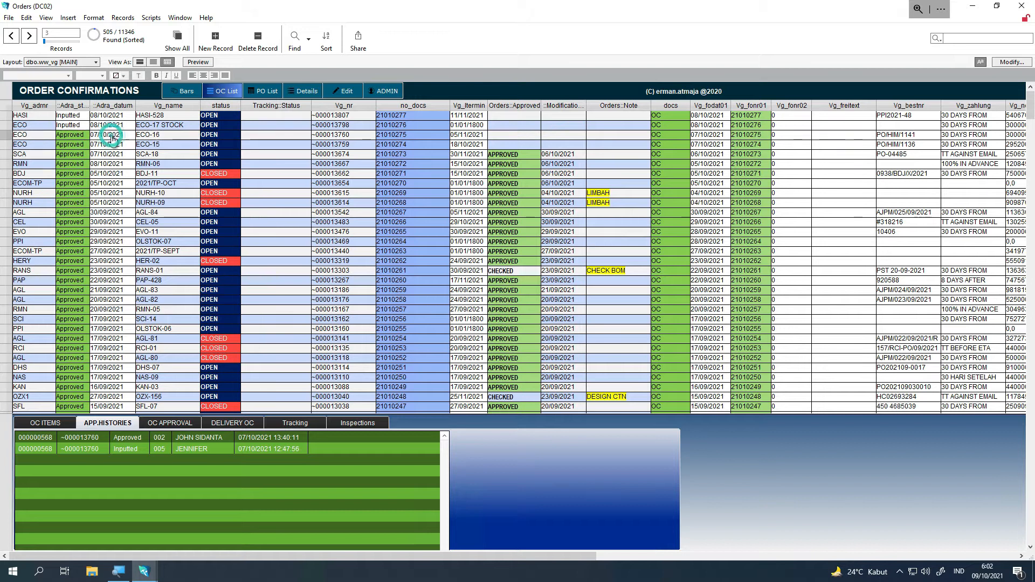
left_click(166, 137)
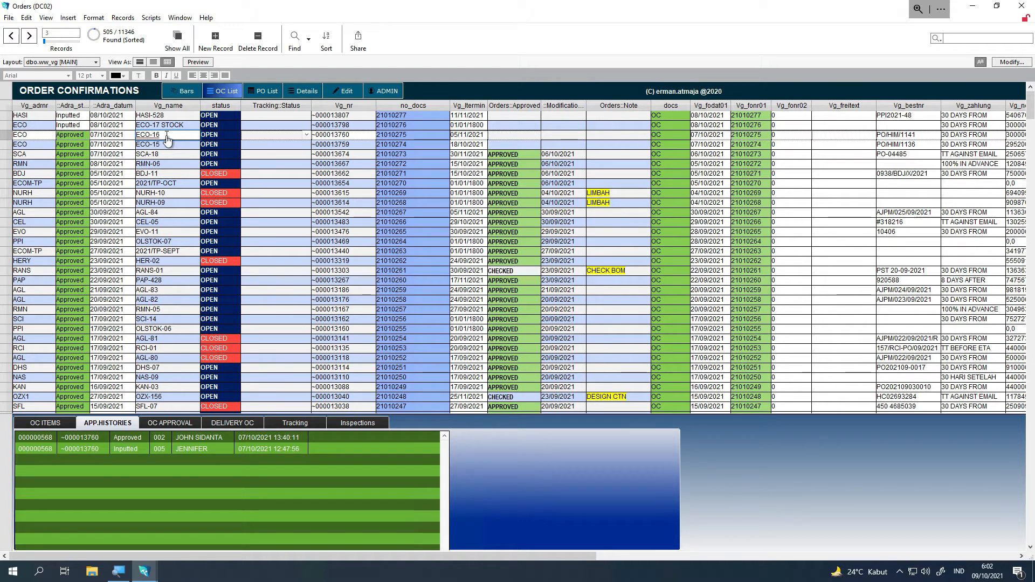
left_click(172, 174)
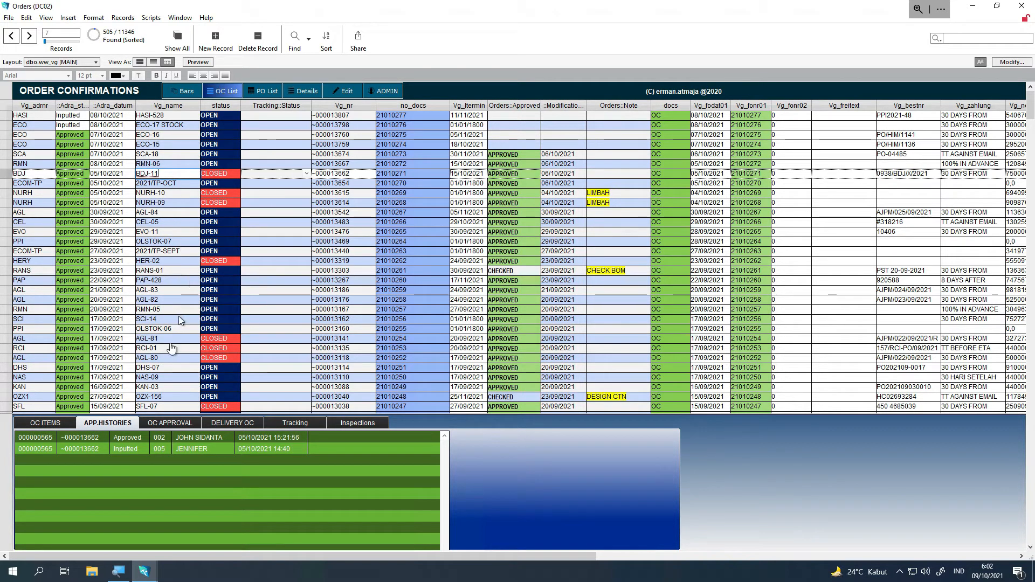
left_click(171, 165)
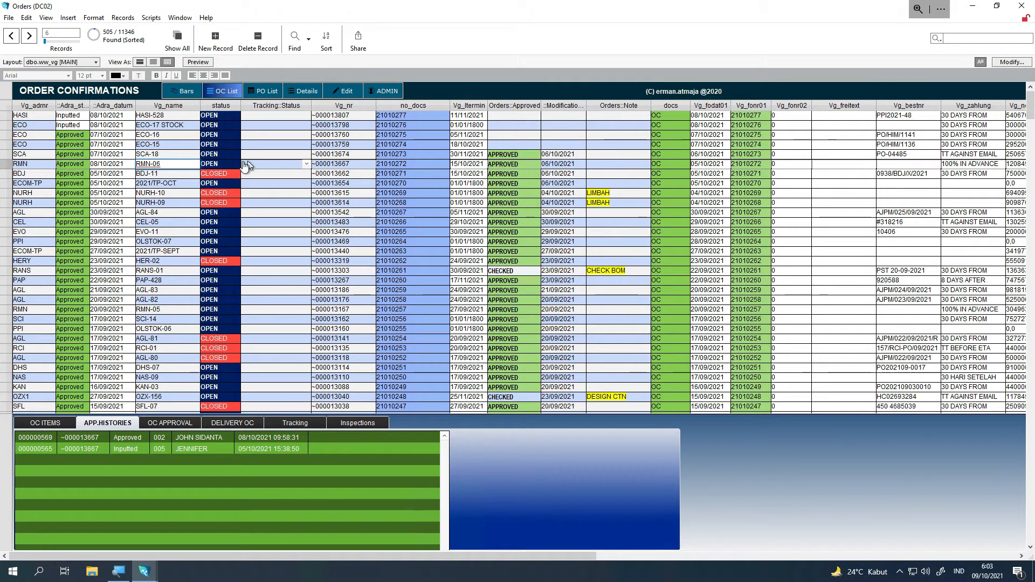
Step: Examine the sixth record's Vg_nr, no_docs and Vg_ltermin fields, plus the Approved field of the fifth and sixth records
left_click(351, 165)
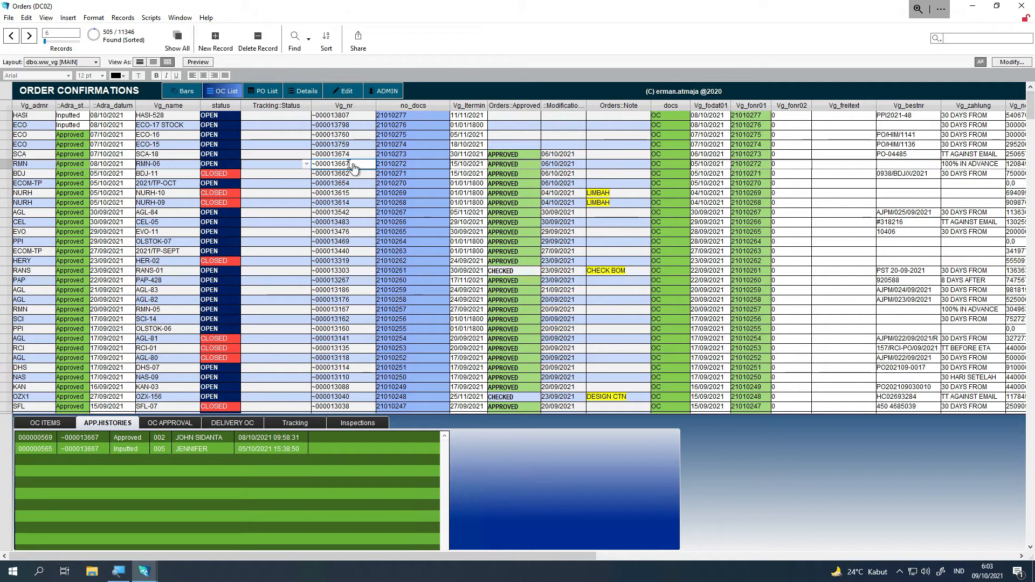
left_click(407, 165)
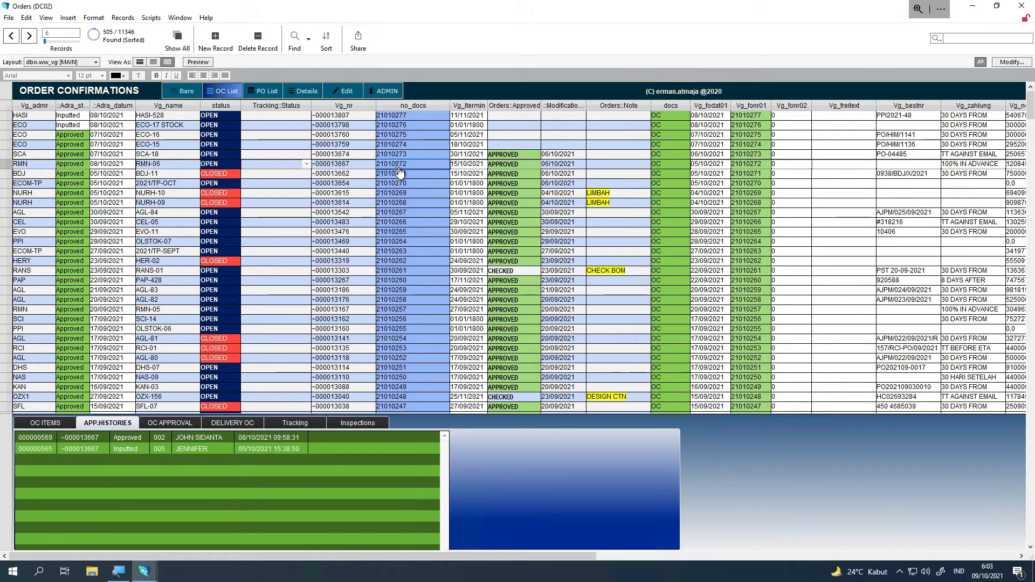
left_click(463, 166)
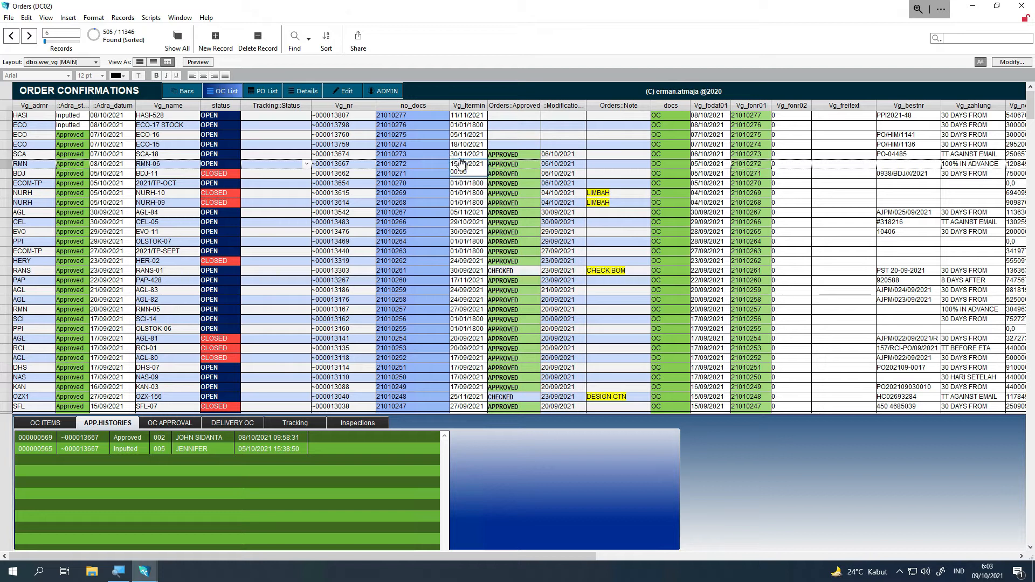
left_click(505, 155)
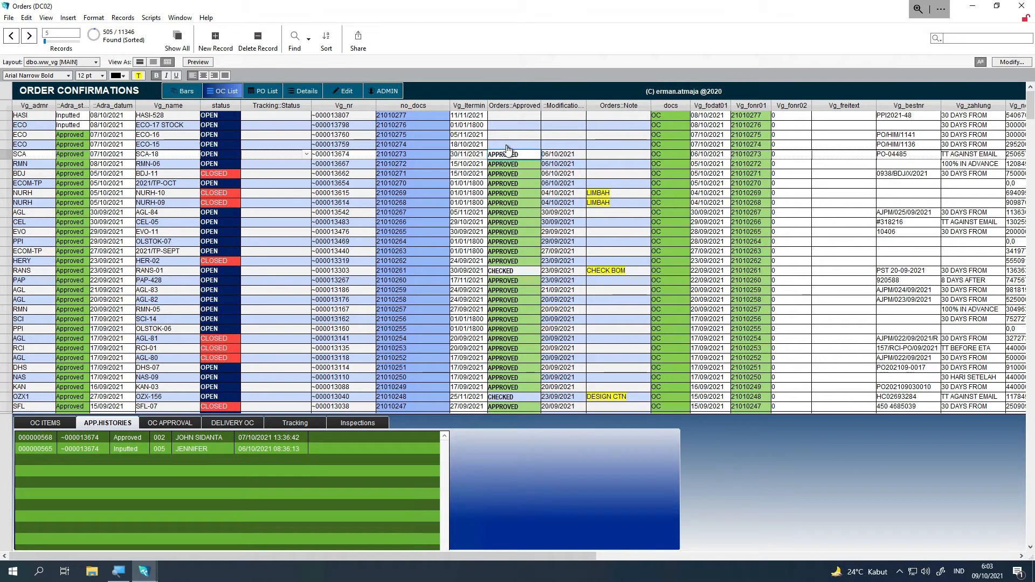
left_click(519, 164)
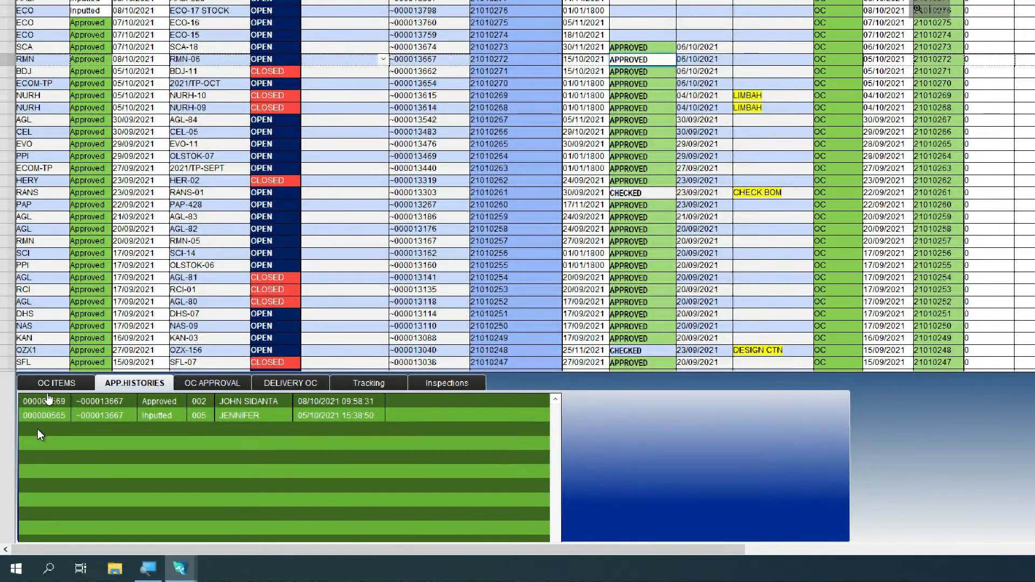
Step: View the OC items of the sixth, fourth and twelfth records
left_click(57, 385)
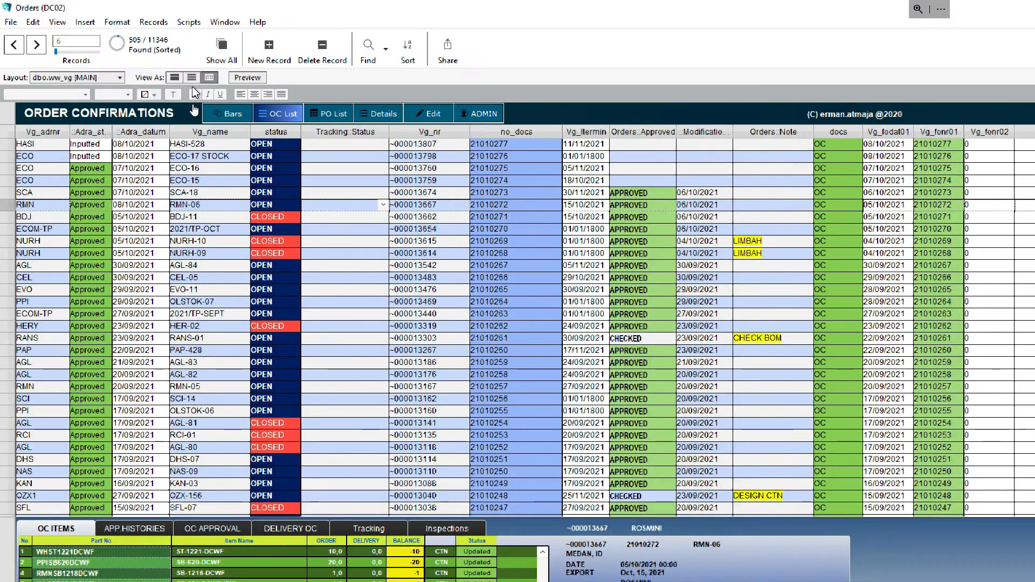
left_click(177, 206)
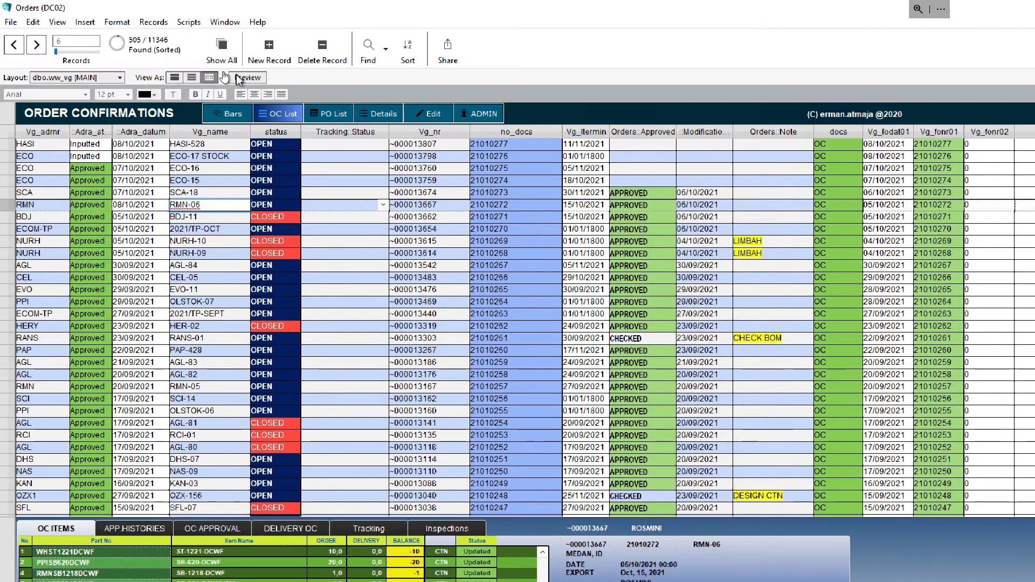
left_click(199, 182)
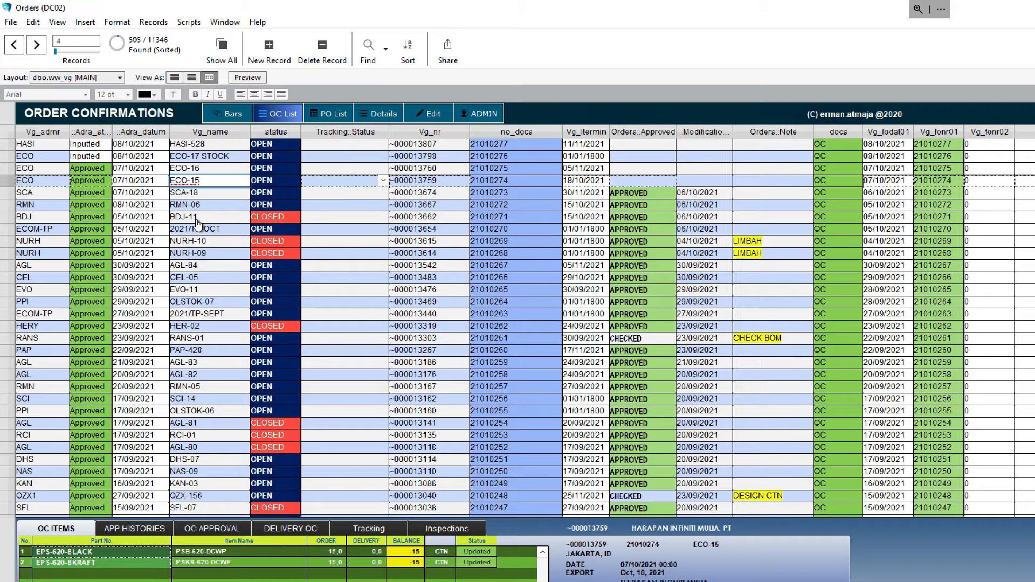
left_click(194, 279)
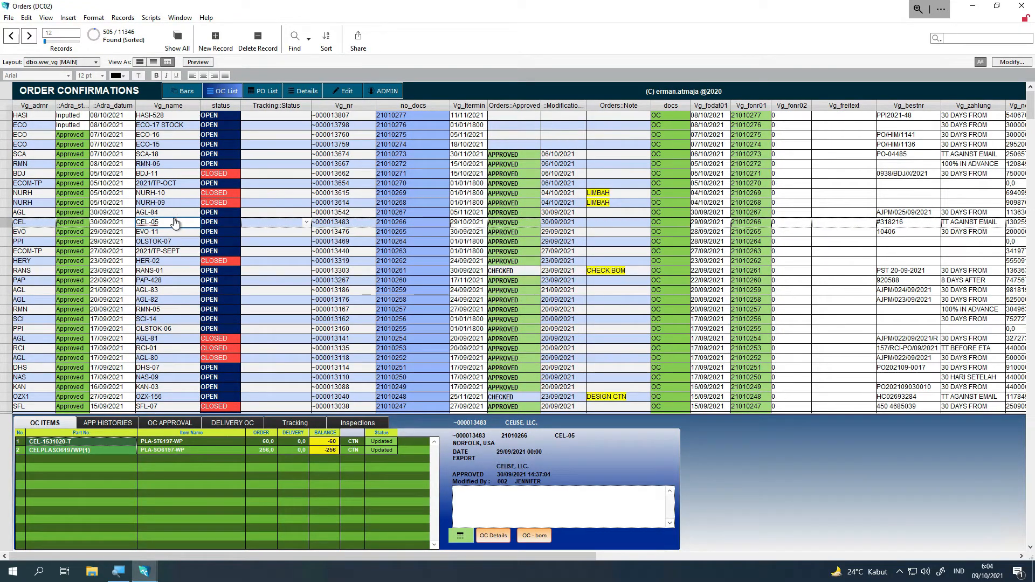
Step: Examine the part numbers of both OC items in the CEL-05 record and the first item's name
left_click(84, 451)
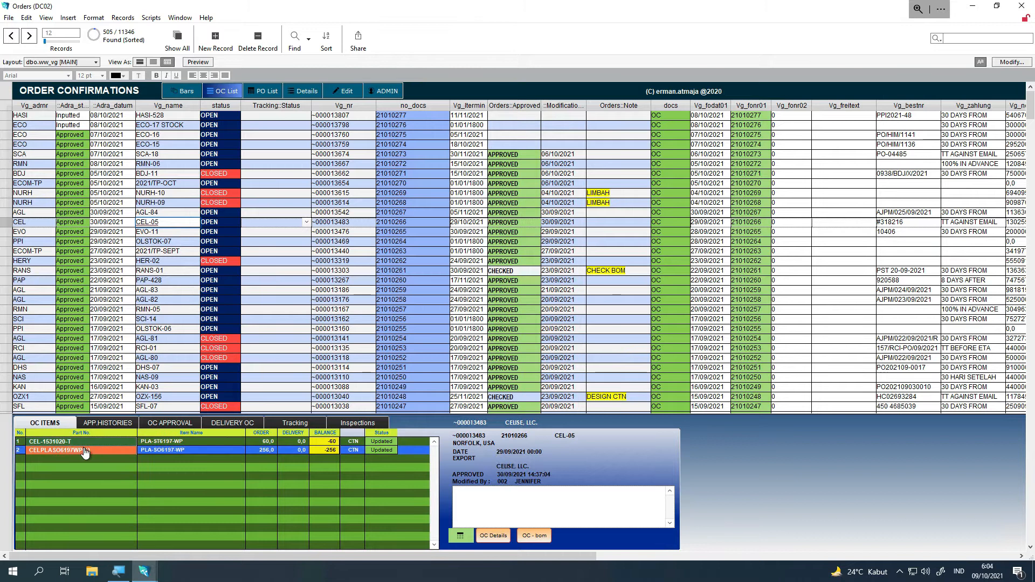
left_click(42, 425)
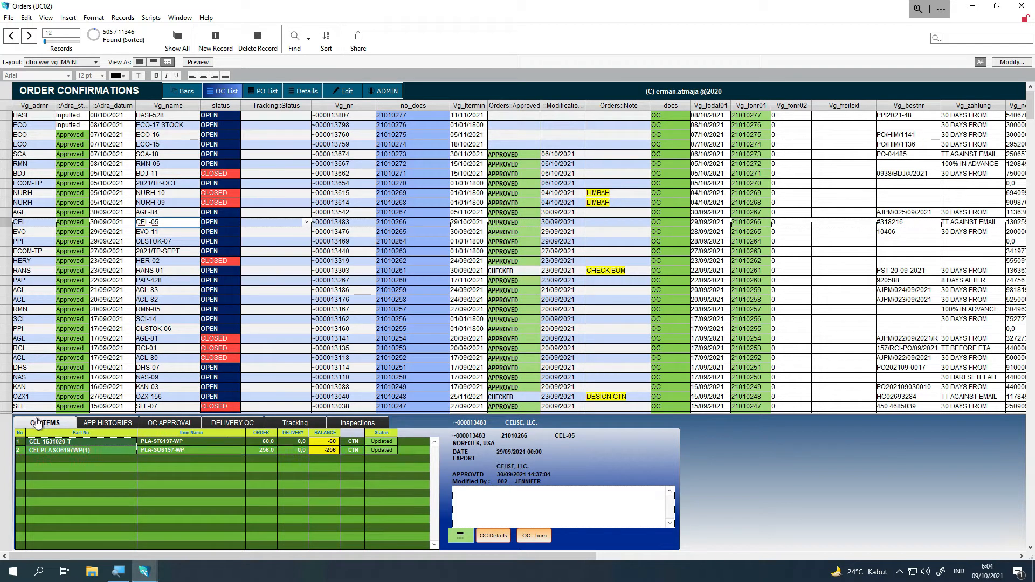
left_click(83, 442)
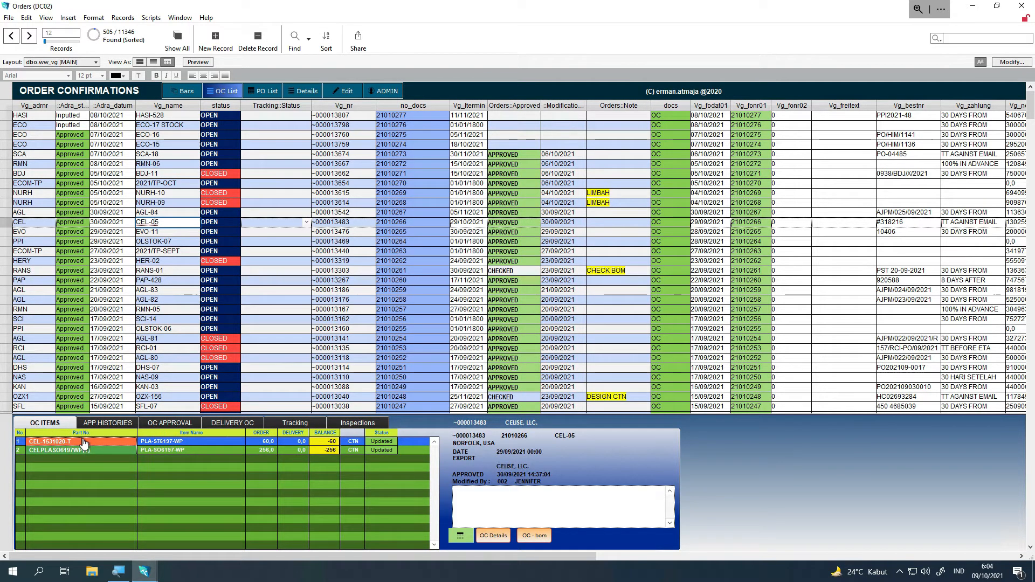
left_click(82, 451)
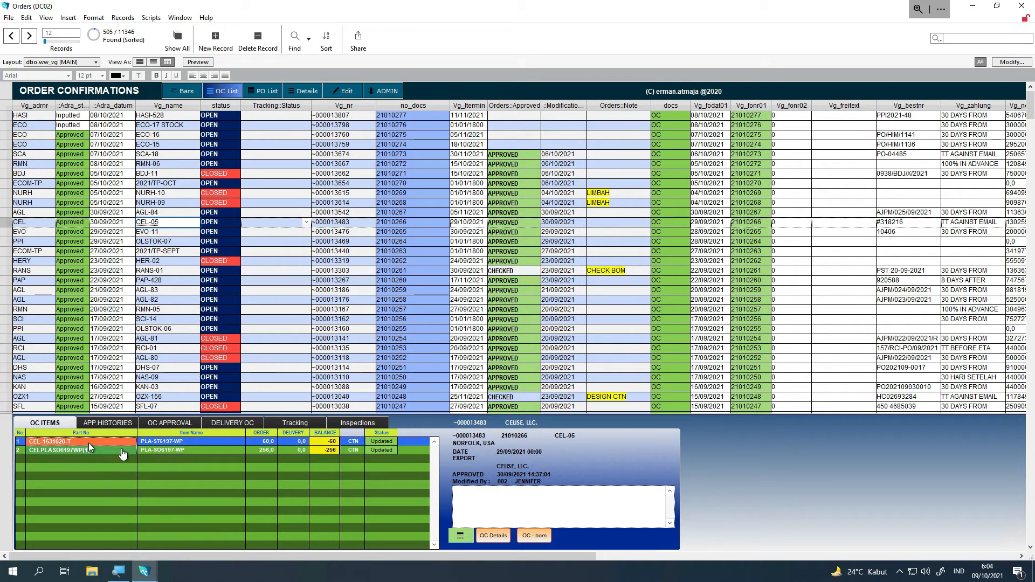
left_click(180, 443)
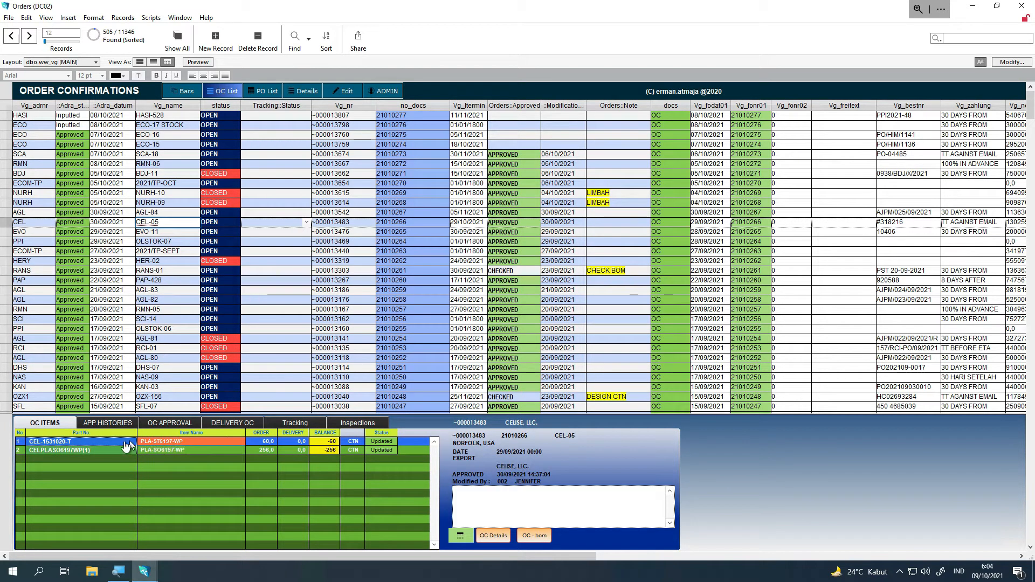
left_click(95, 442)
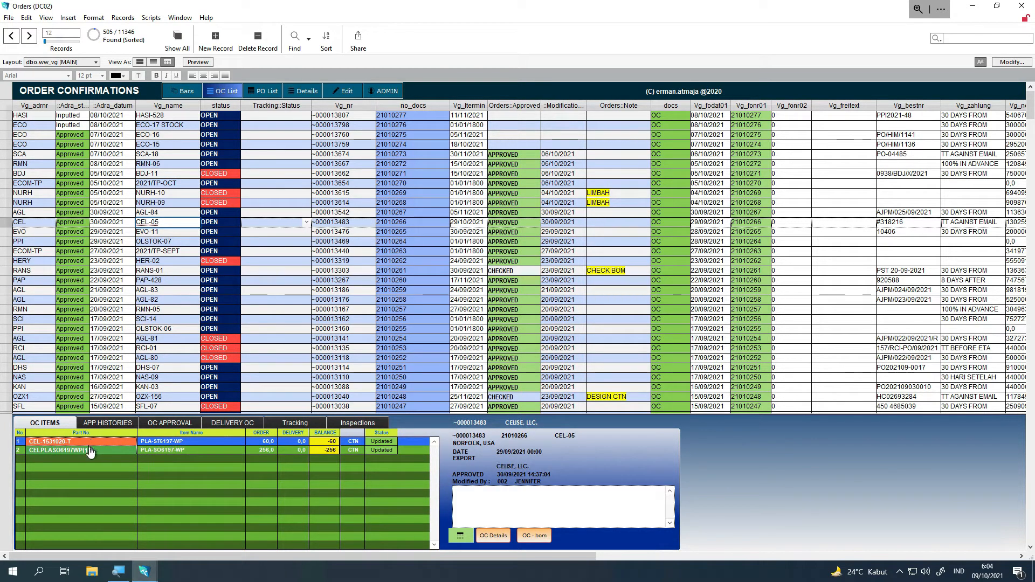
Step: Open the article details of the PLA-ST6197-WP item in a maximized window and return to the Orders window
left_click(149, 443)
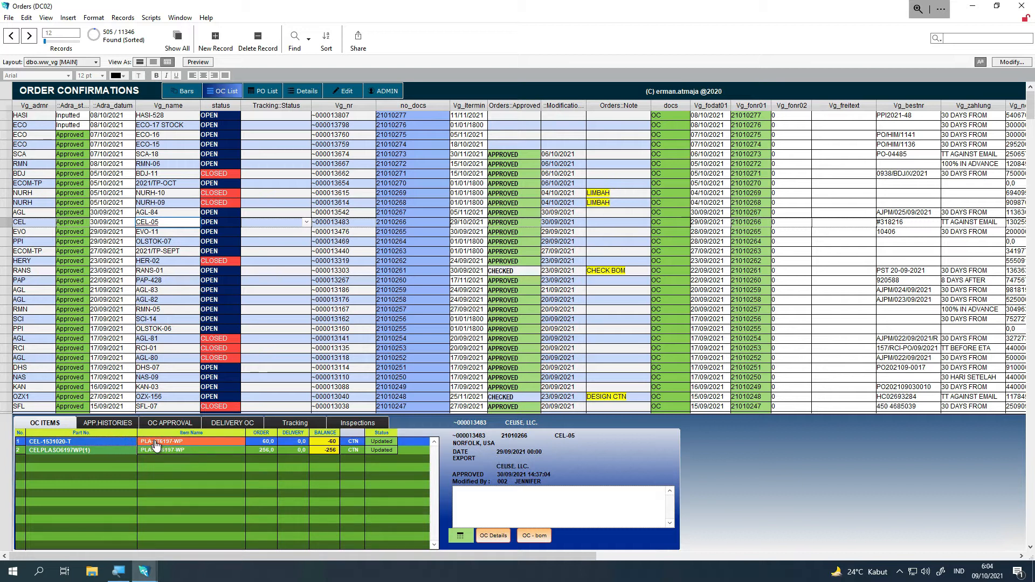
left_click(156, 444)
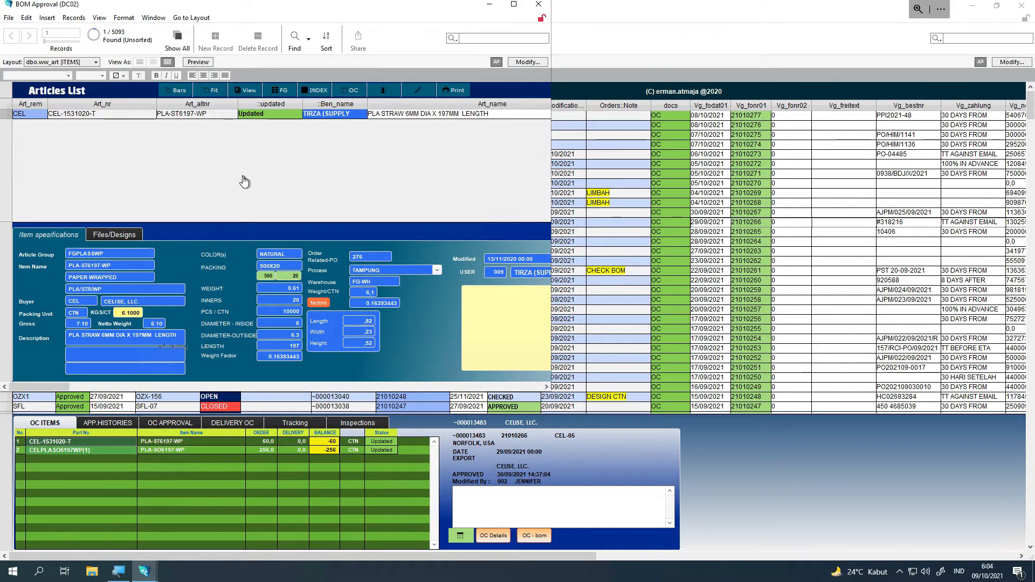
mouse_move(265, 12)
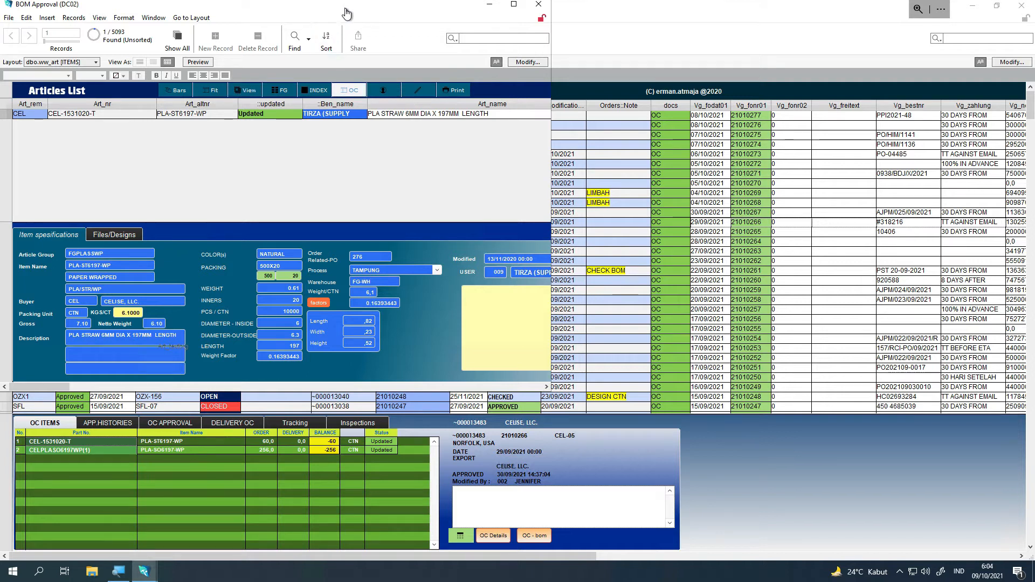
left_click_drag(347, 11, 639, 143)
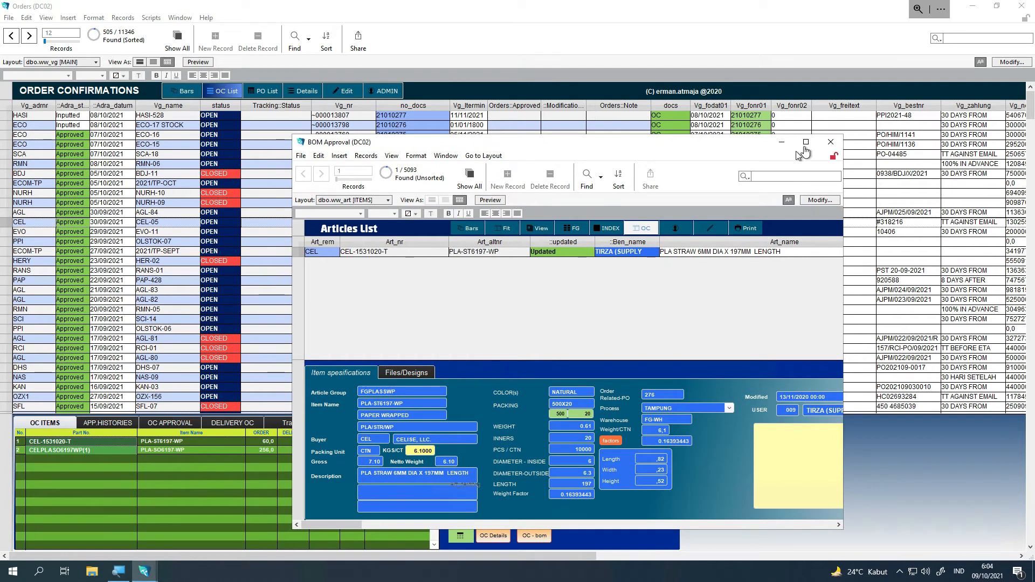
left_click(807, 143)
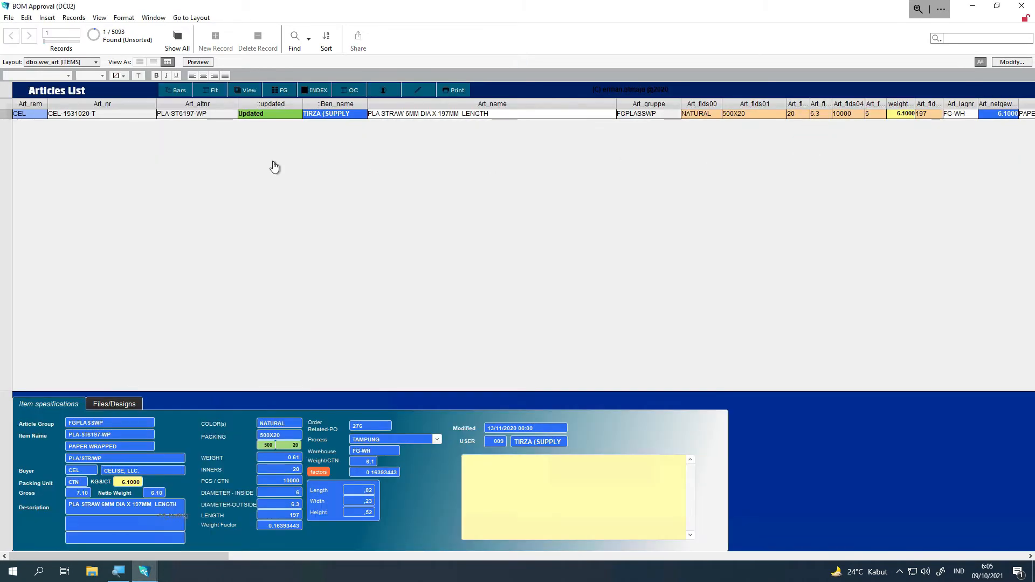
left_click(274, 199)
left_click(153, 17)
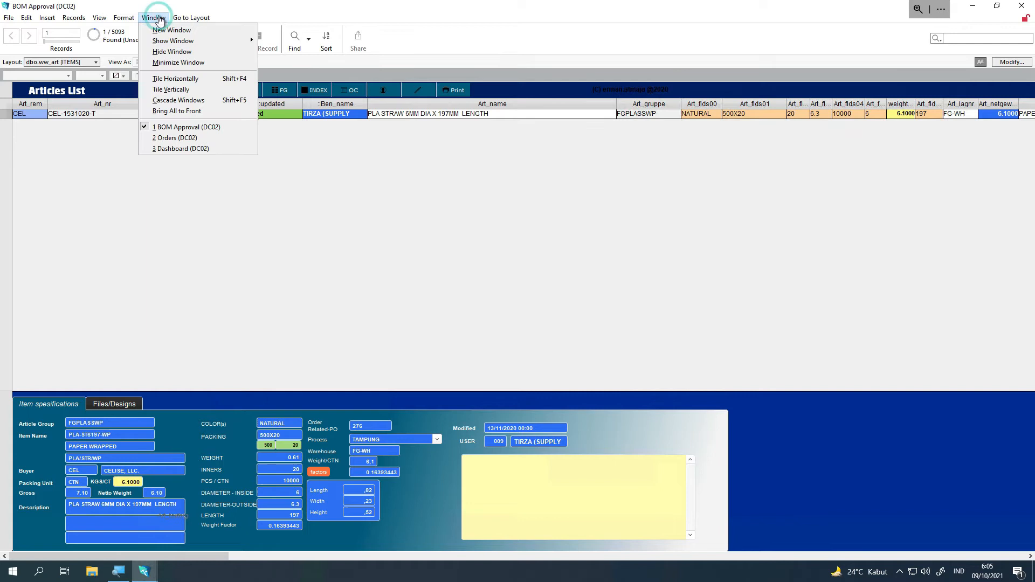
left_click(177, 139)
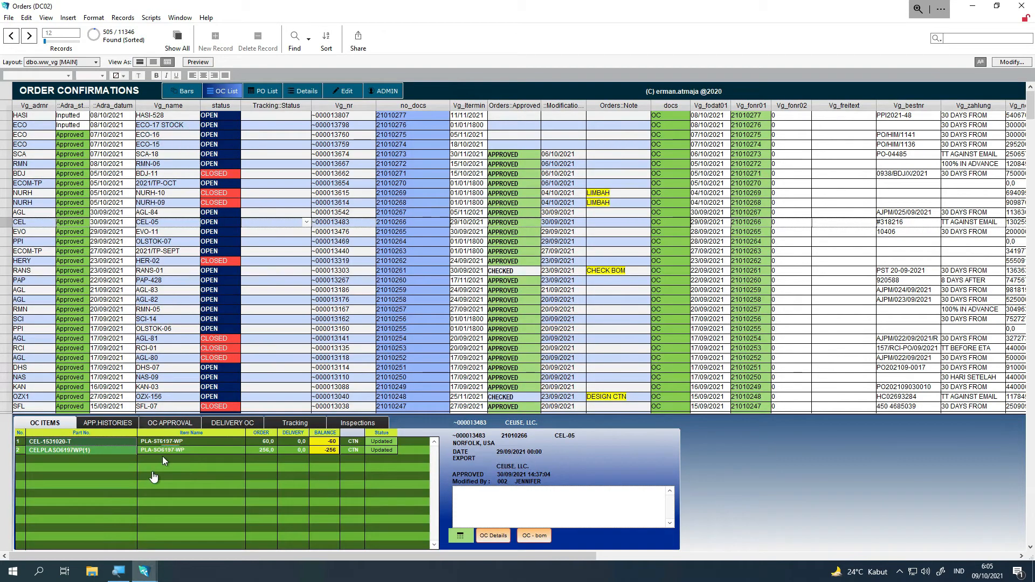
Step: View the article details of the PLA-SO6197-WP item and return to the Orders window
left_click(161, 453)
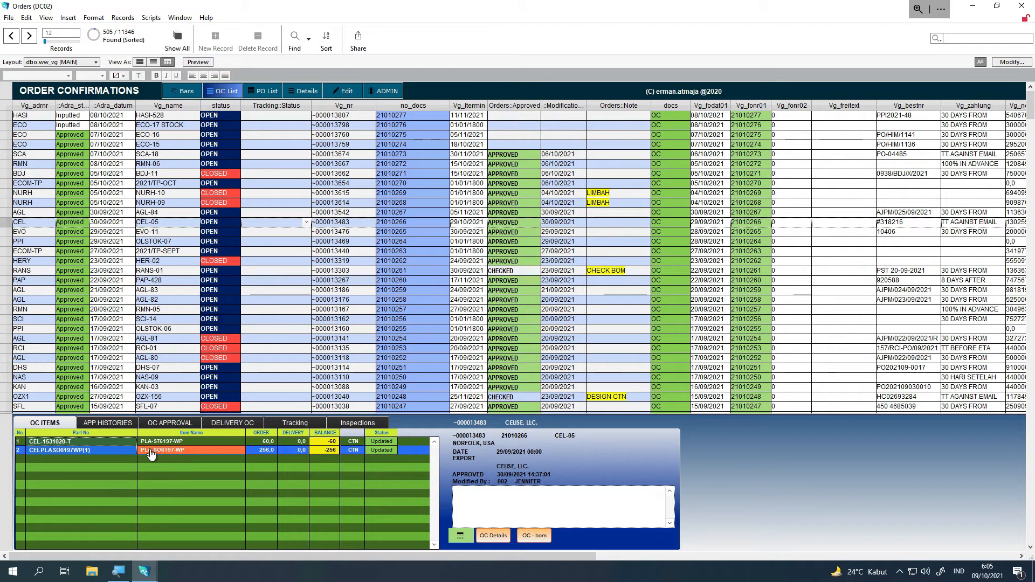
double_click(166, 458)
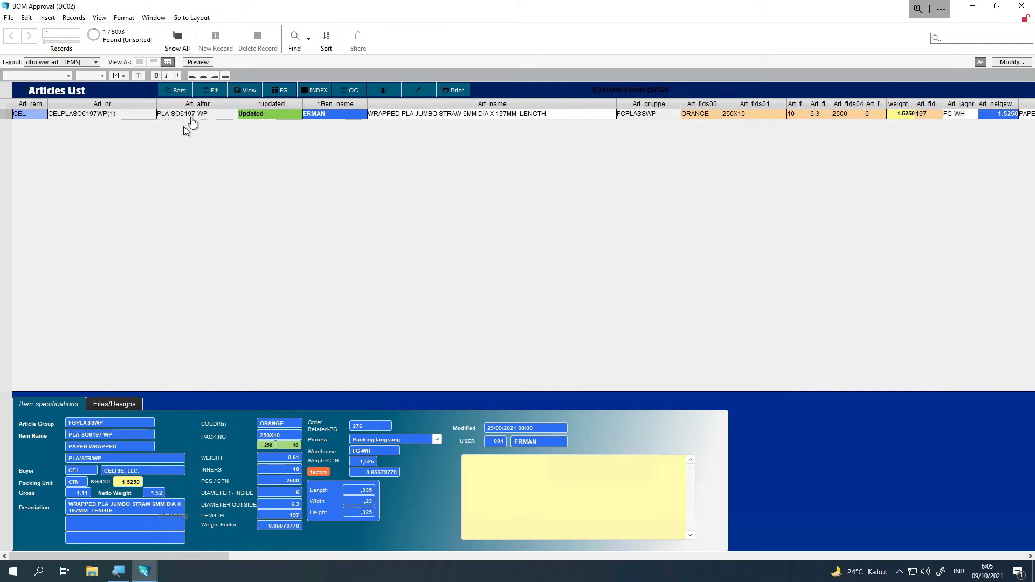
left_click(154, 17)
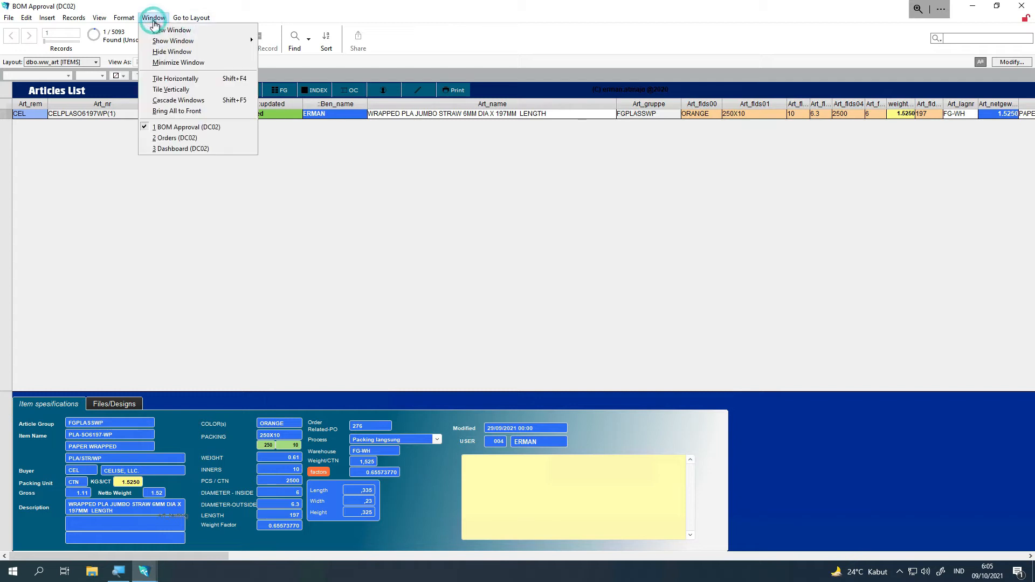
left_click(169, 139)
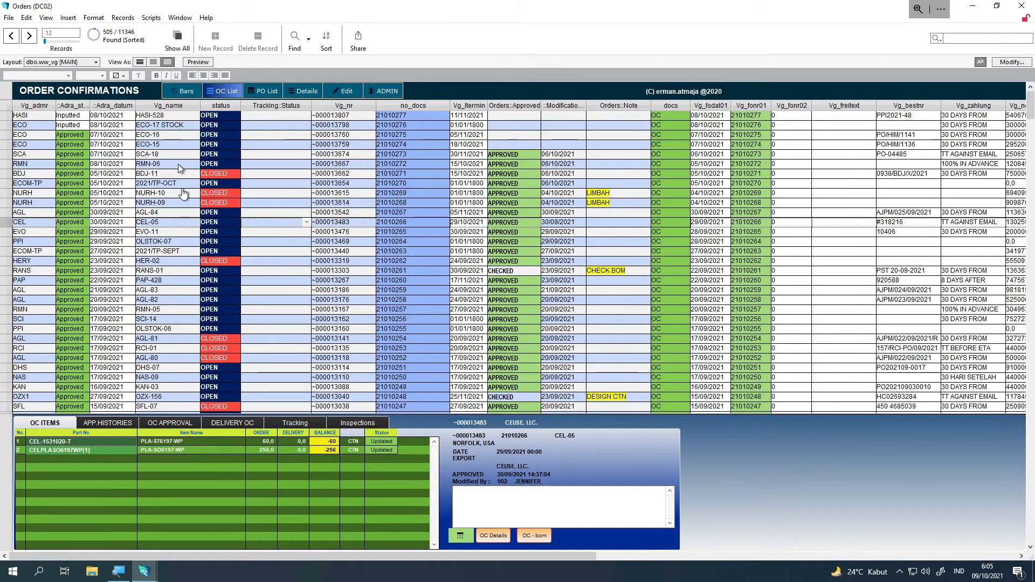
Step: Open the article details of the PLA-ST6197-WP item and bring up its bill of material list
left_click(180, 443)
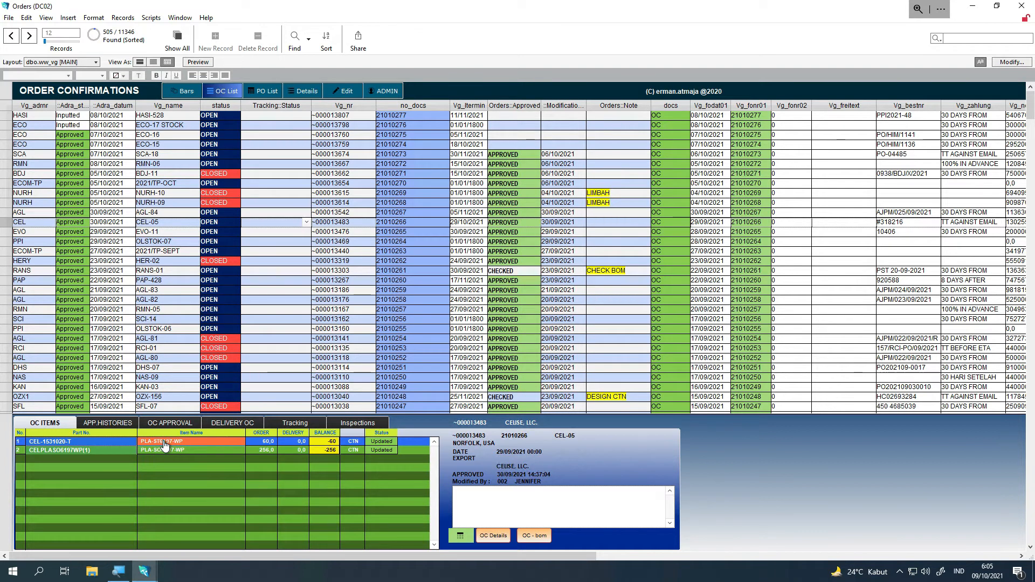
left_click(164, 445)
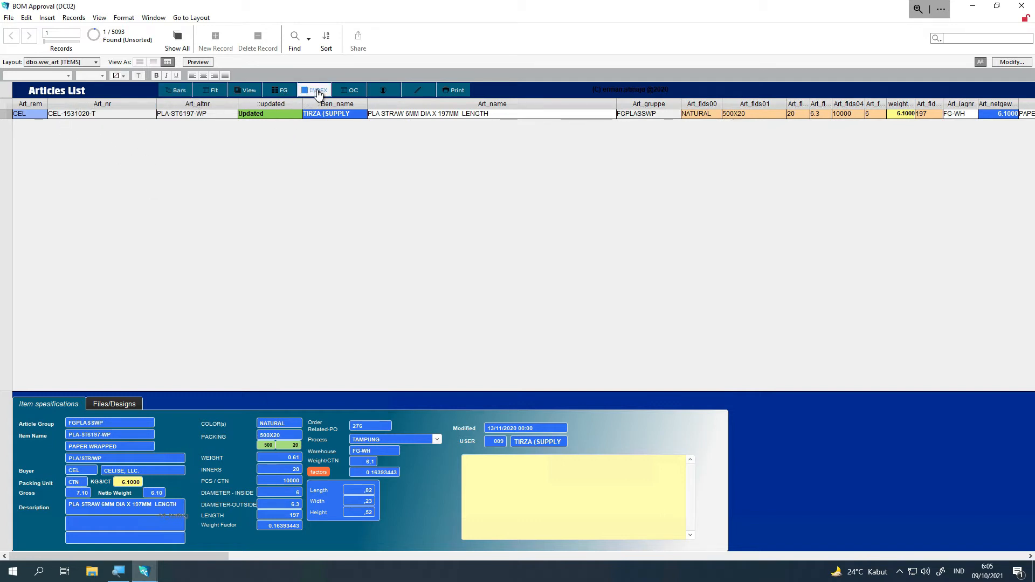
left_click(114, 405)
left_click(80, 403)
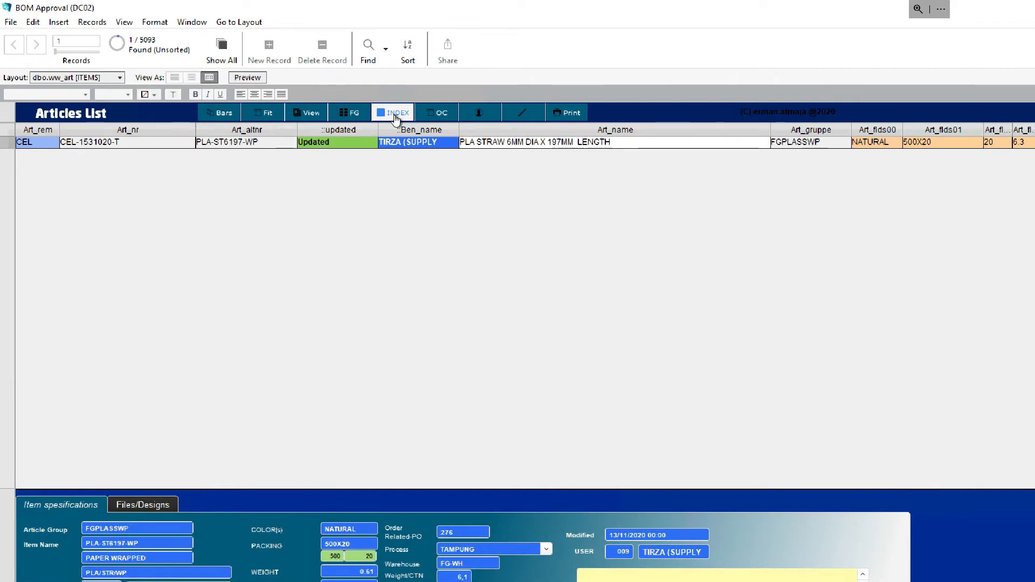
left_click(396, 114)
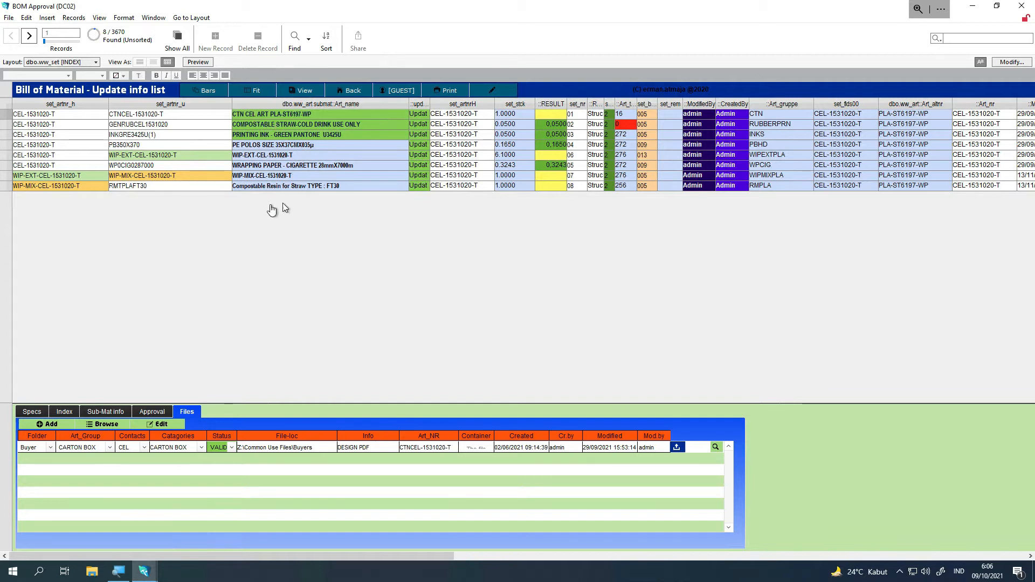
Step: View the approval entries for the CEL-1531020-T bill of material and return to the Orders window
left_click(143, 413)
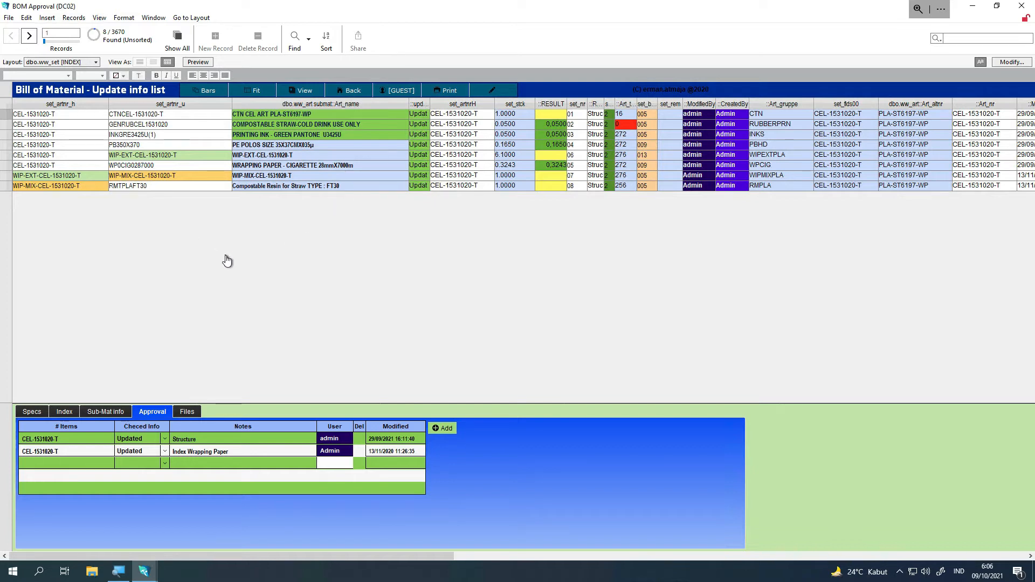
left_click(300, 440)
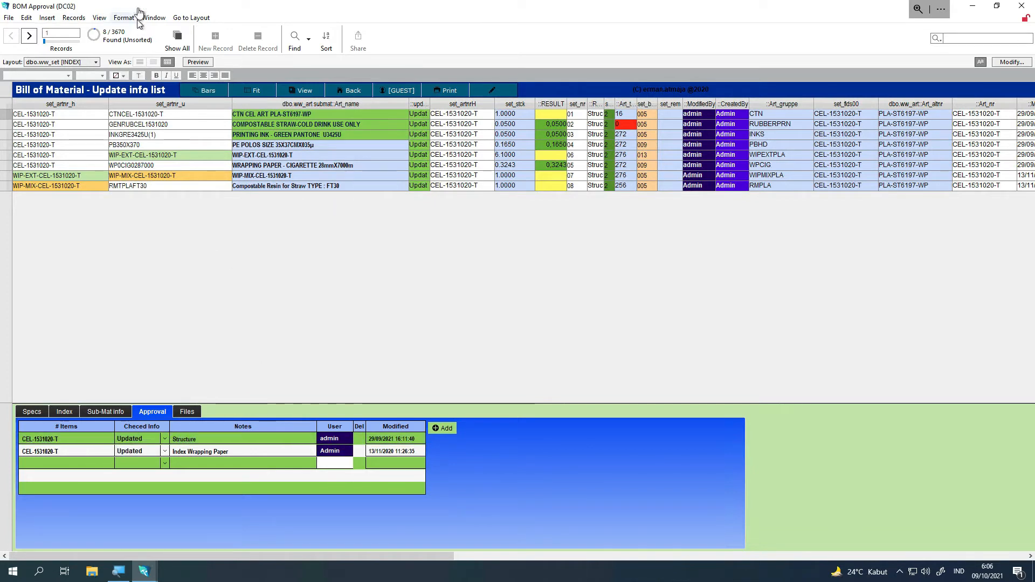
left_click(153, 18)
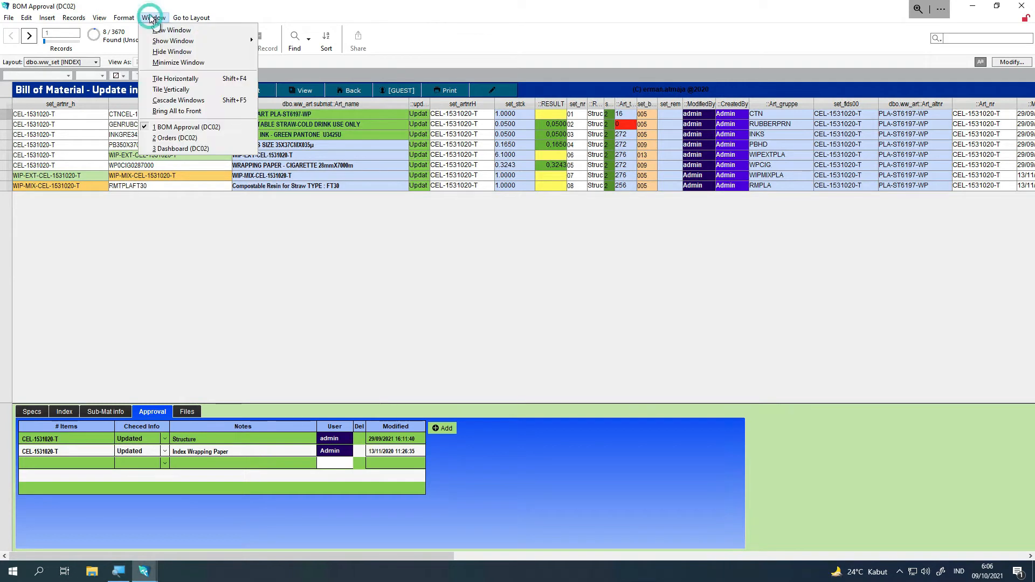
left_click(180, 144)
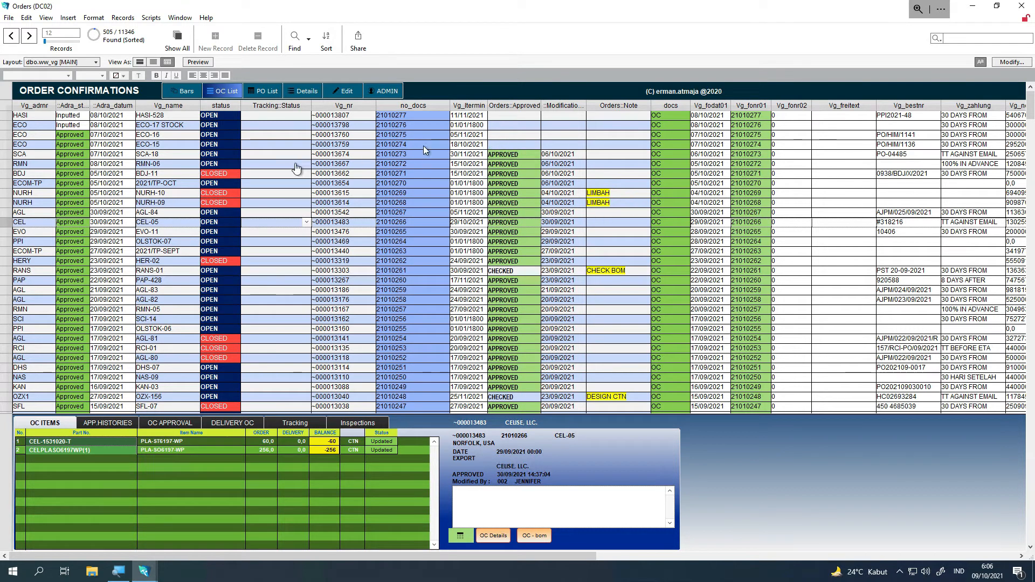
Step: View the fourth record's tracking information and the OC approval entries of the fourth and fifth records
left_click(256, 145)
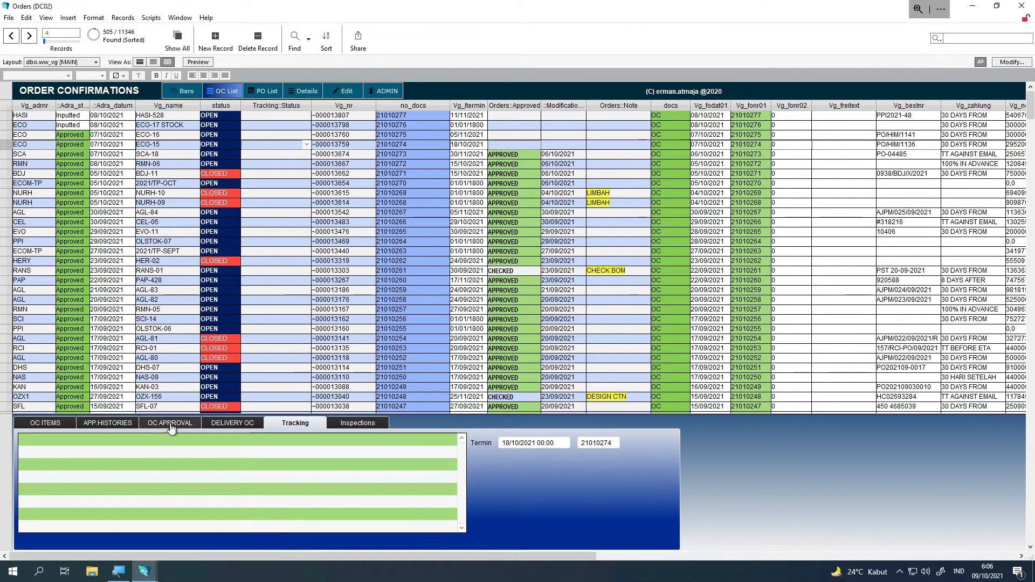
left_click(168, 426)
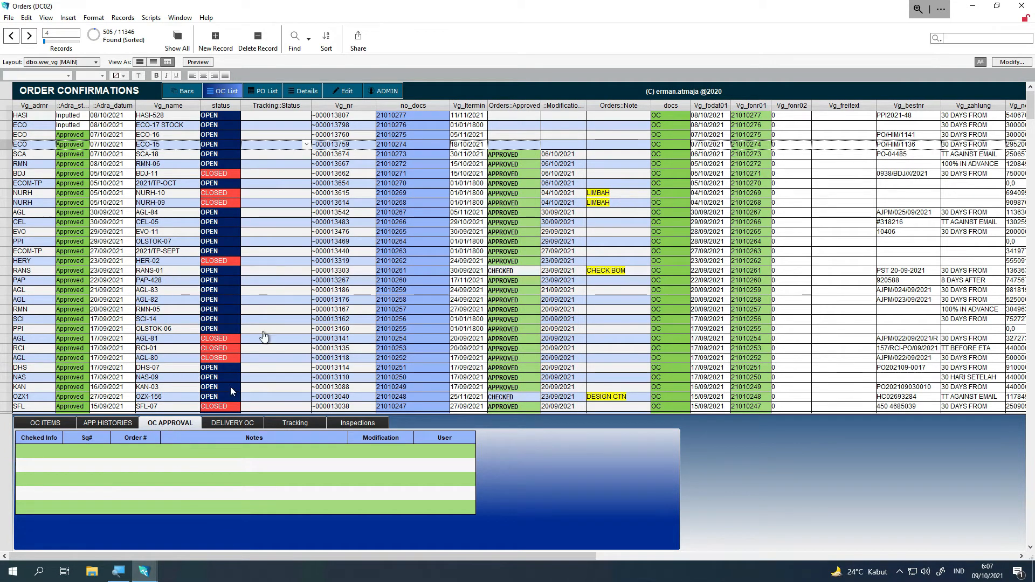
left_click(348, 154)
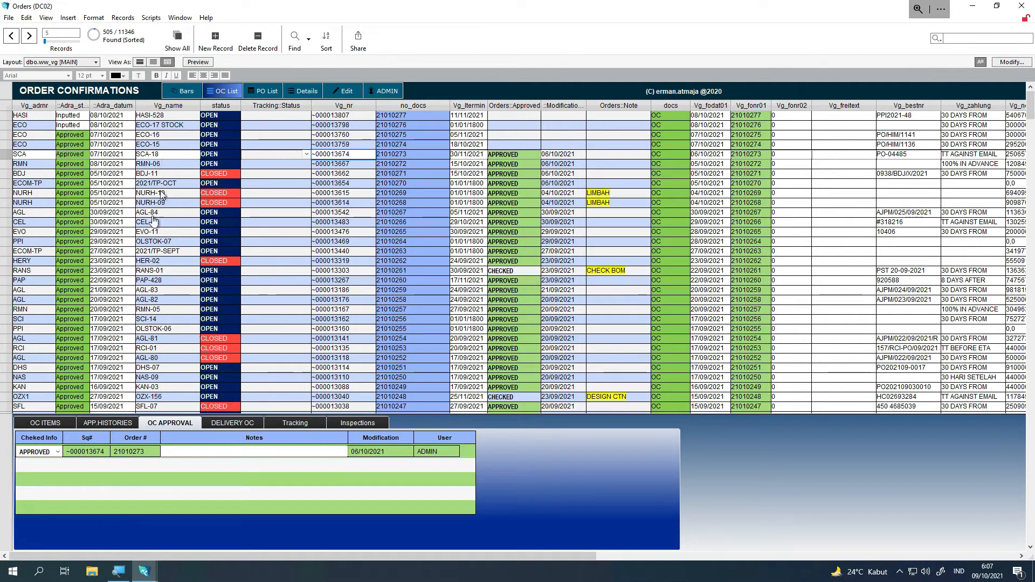
Step: Open the bill of material of the fifth record's PSKR-5197-WP item and view its approval entries
left_click(182, 156)
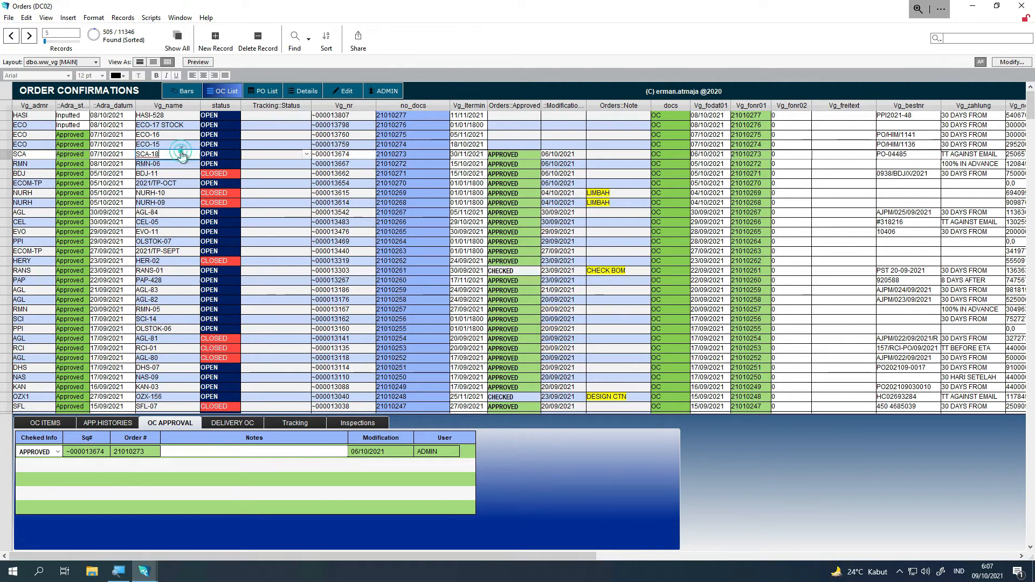
left_click(55, 426)
left_click(157, 451)
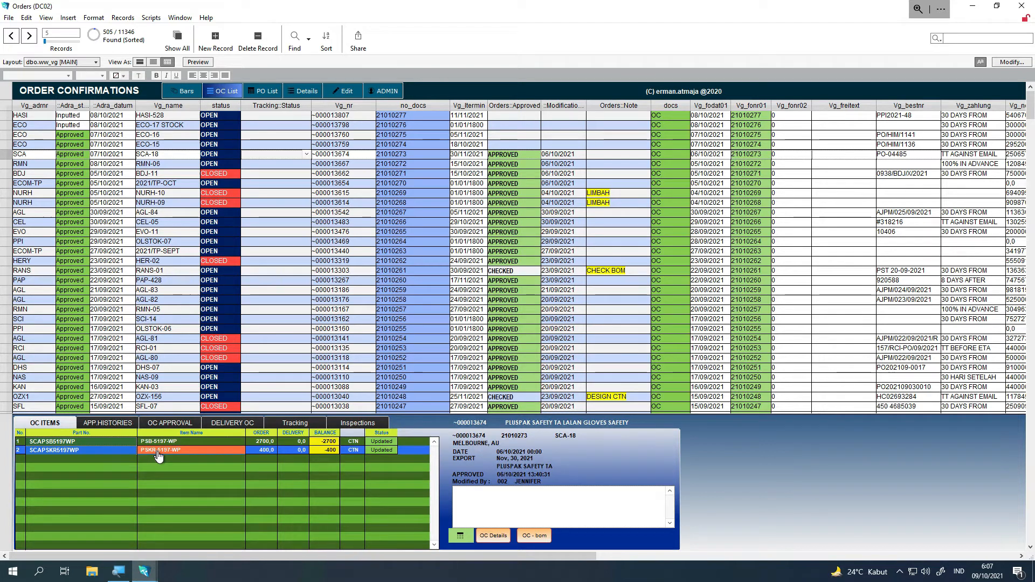
left_click(157, 452)
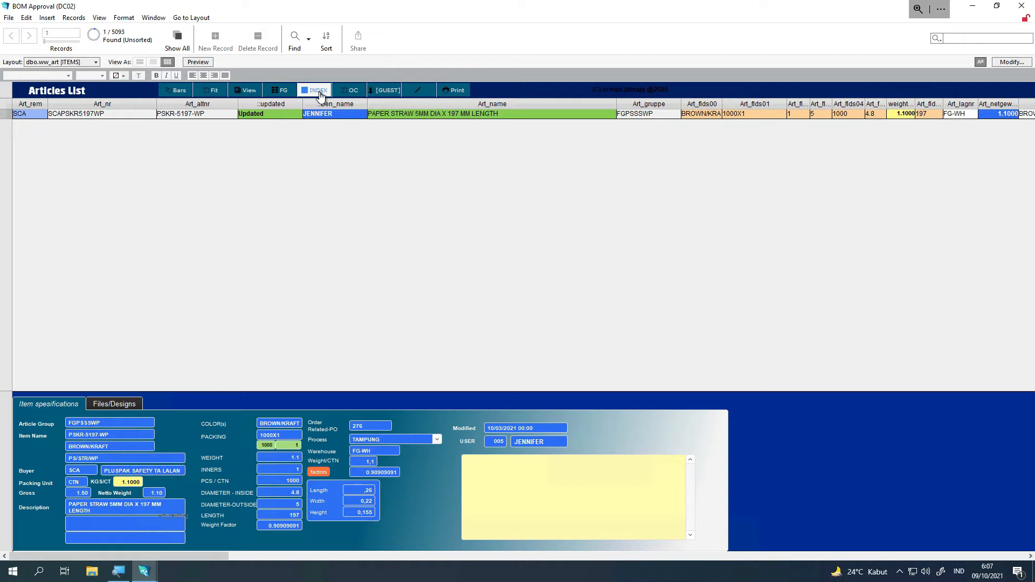
left_click(320, 93)
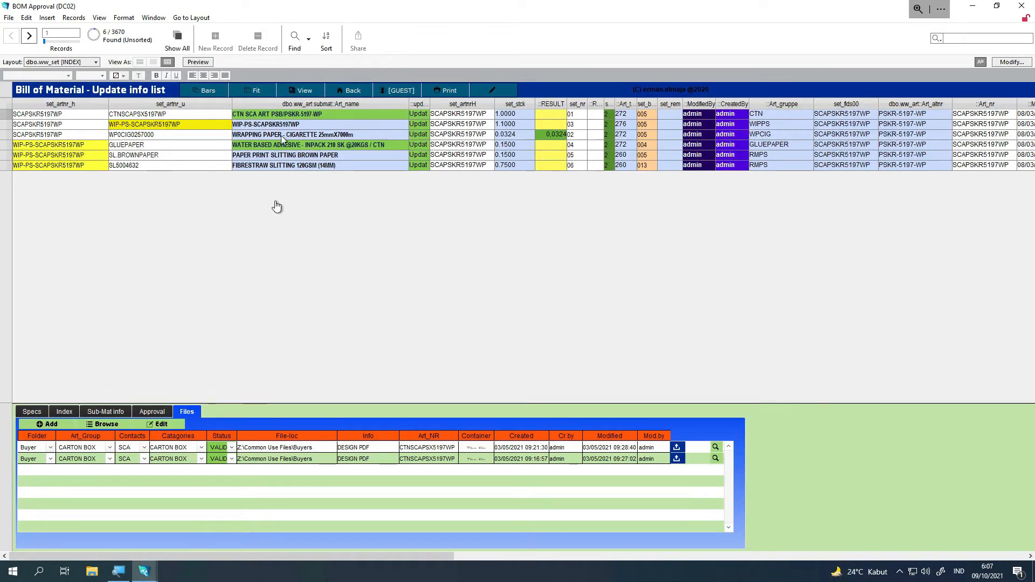
left_click(158, 414)
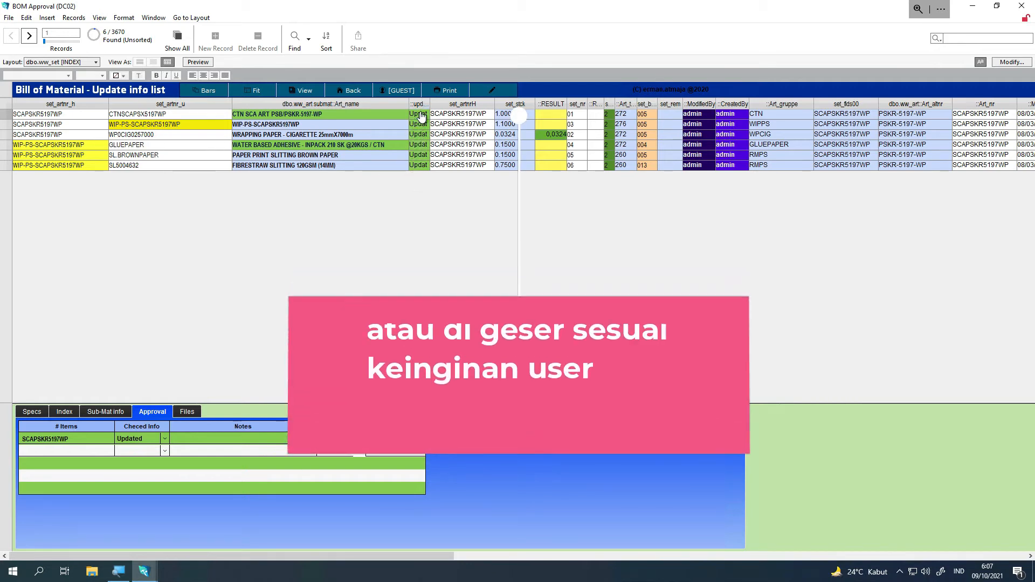
Step: Widen the updated column in the bill of material list so its values fit, and return to the Orders window
left_click_drag(429, 105, 452, 112)
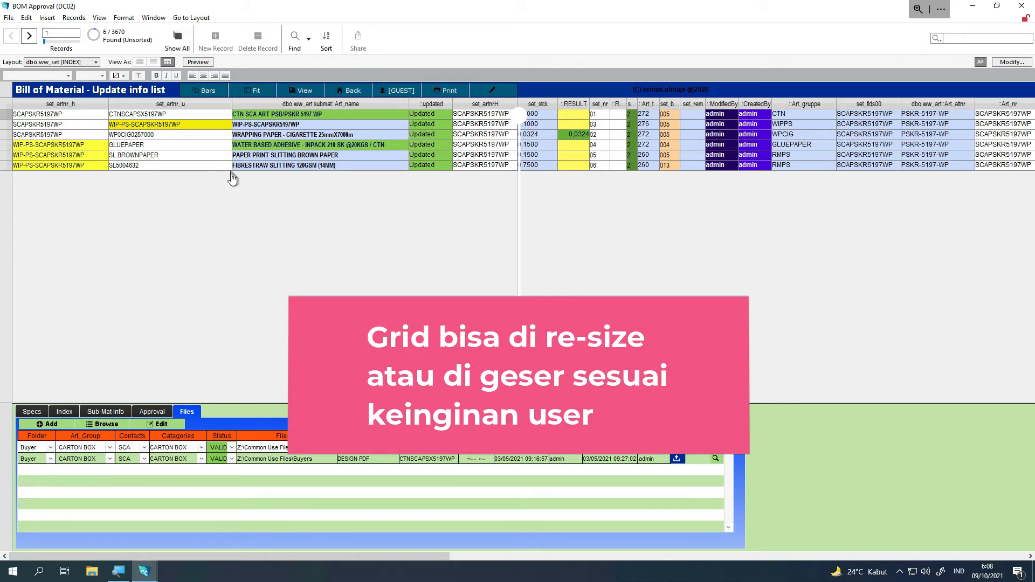
left_click(153, 17)
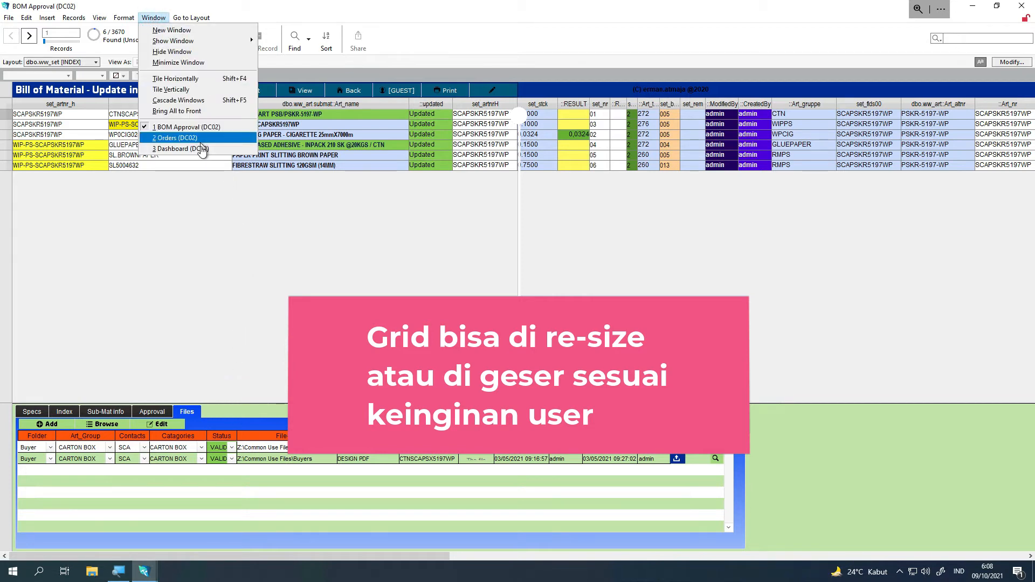
left_click(200, 142)
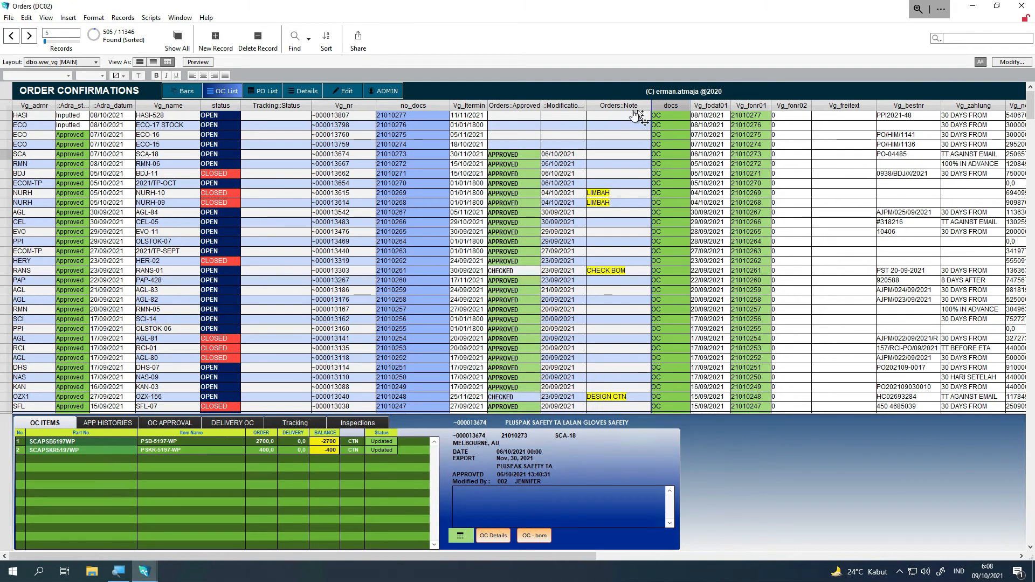
Step: Move the docs column between status and Tracking::Status in the order list and save the change with the layout
left_click(232, 135)
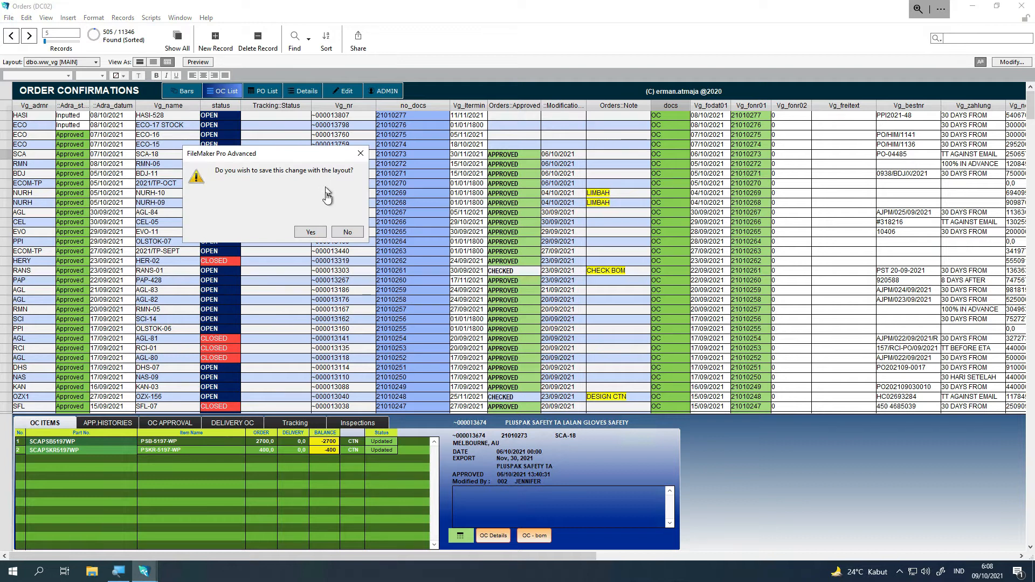
left_click(312, 233)
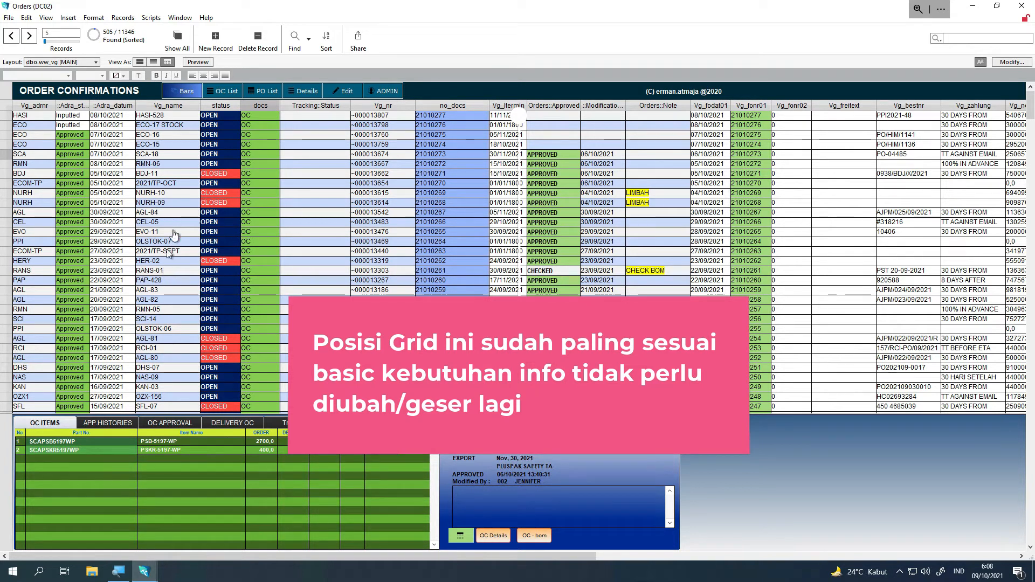
Step: View the AGL-84 and SCI-14 orders, show all records, and find the order with Vg_name EVO-11
left_click(160, 214)
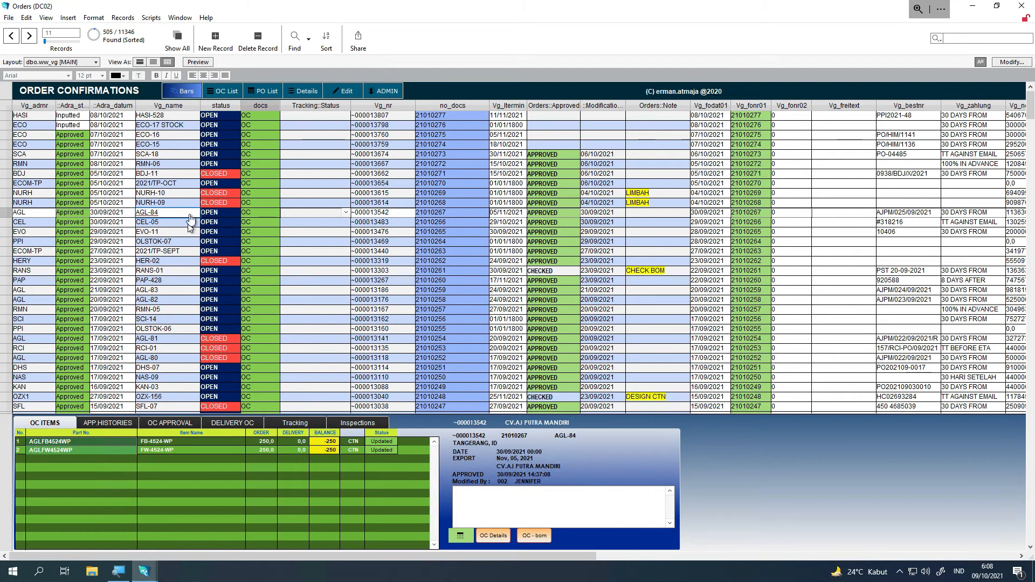
left_click(162, 319)
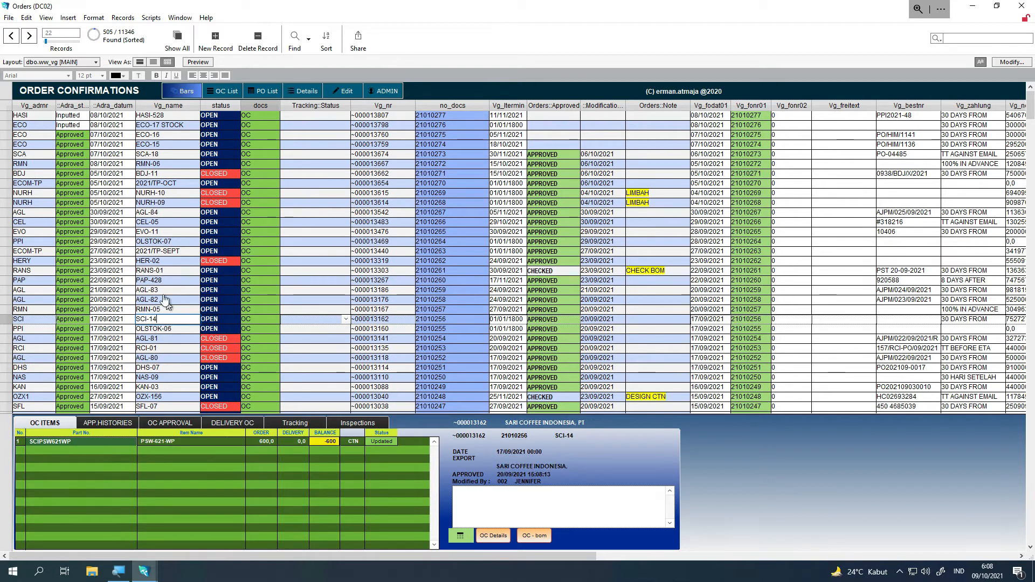
left_click(180, 49)
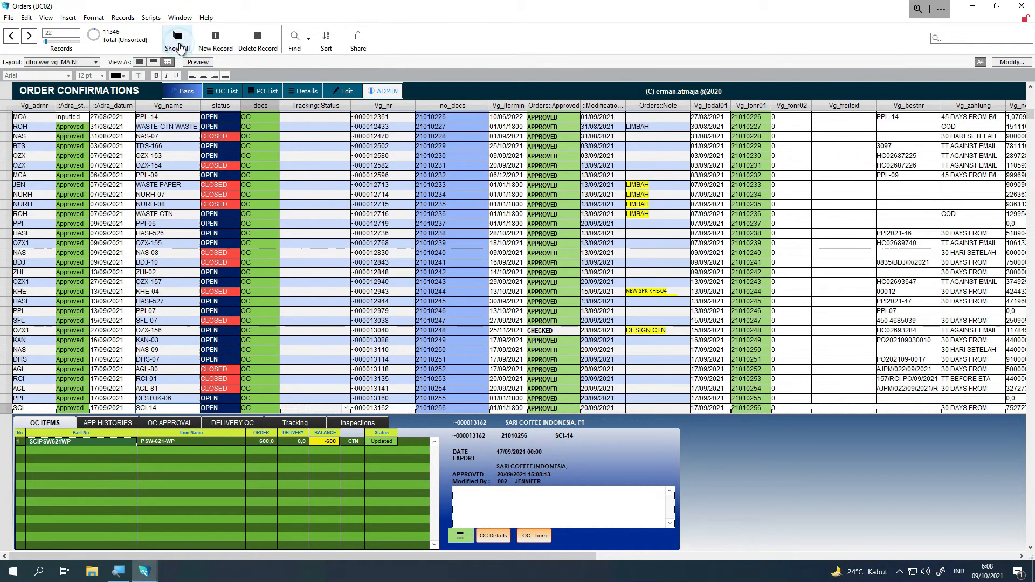
left_click(298, 44)
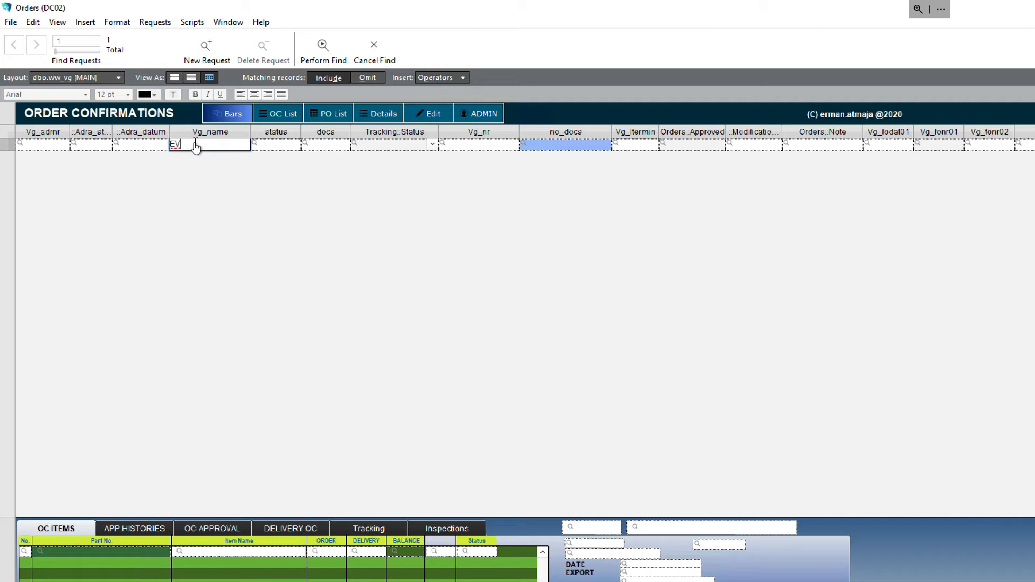
type("11")
left_click(321, 47)
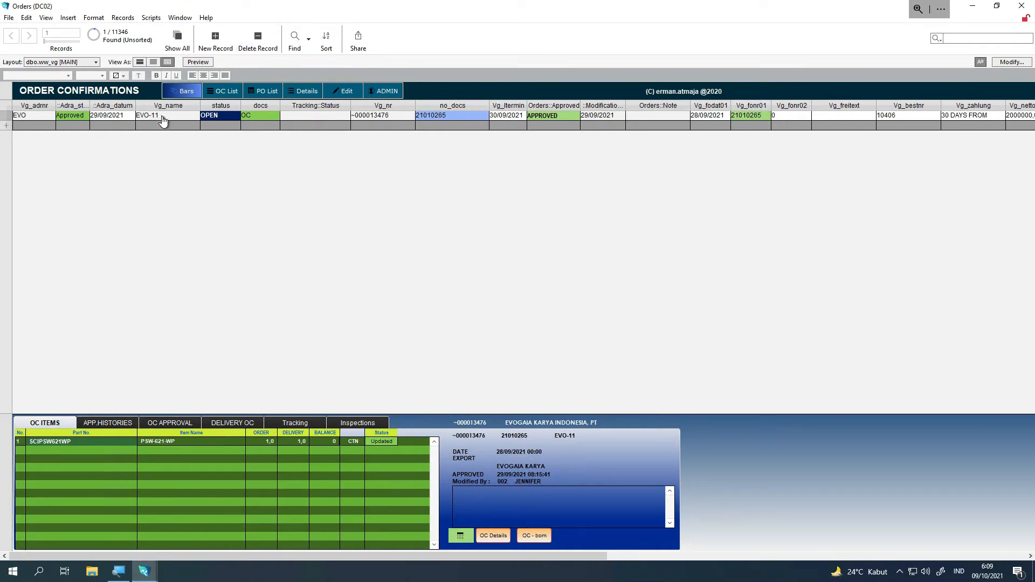
Step: Open the article details of the EVO-11 order's PSW-621-WP item and bring up its bill of material list
left_click(152, 444)
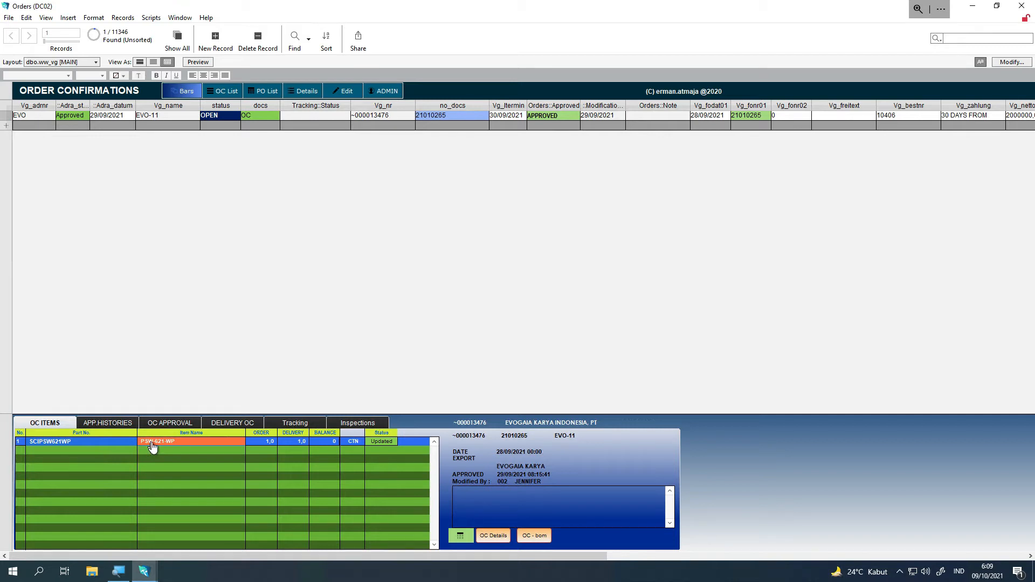
left_click(152, 446)
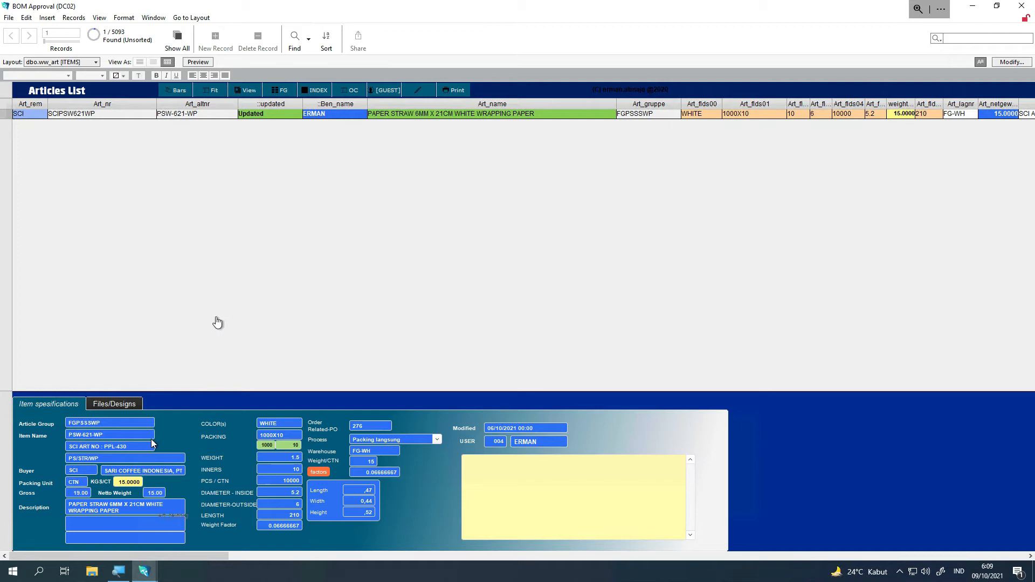
left_click(309, 91)
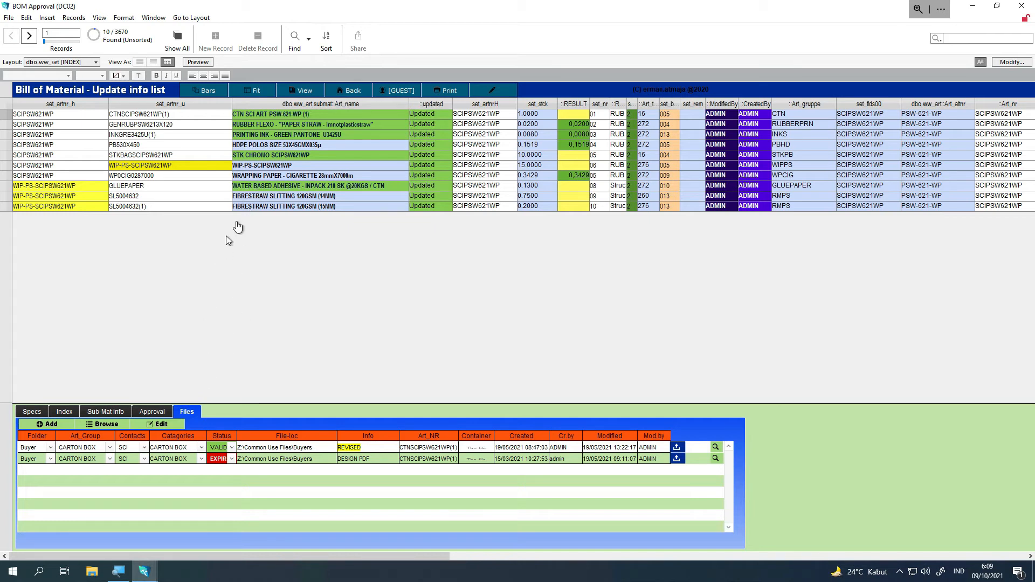
Step: Browse the files attached to the CTN SCI ART PSW-621 WP (1) carton and view both the valid and expired entries
left_click(265, 115)
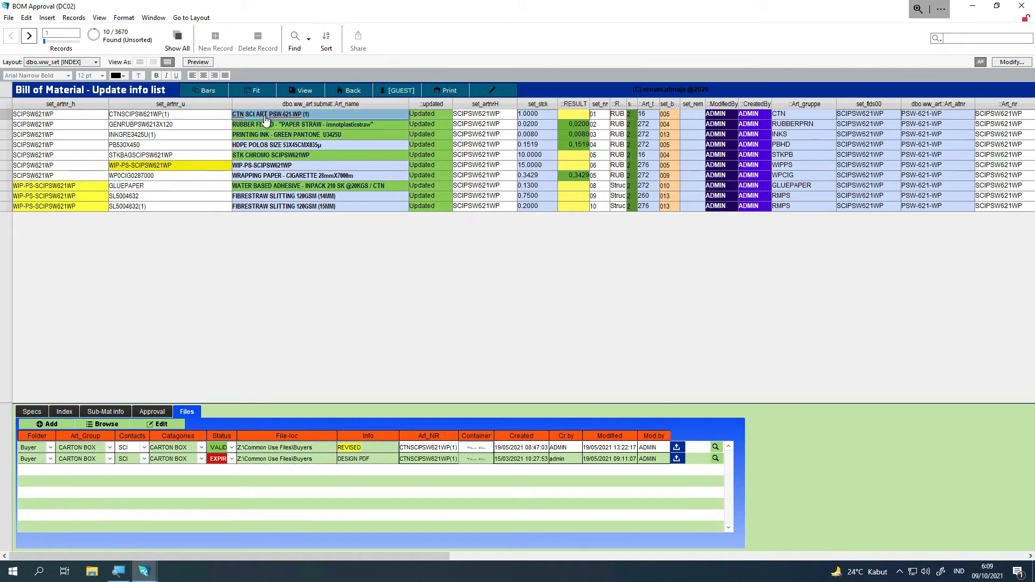
left_click(104, 425)
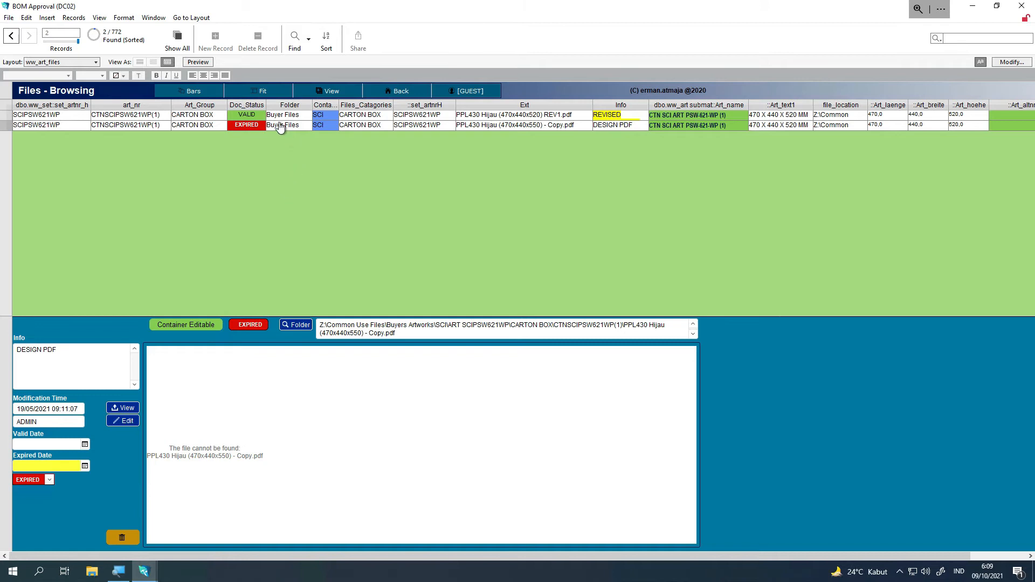
left_click(282, 115)
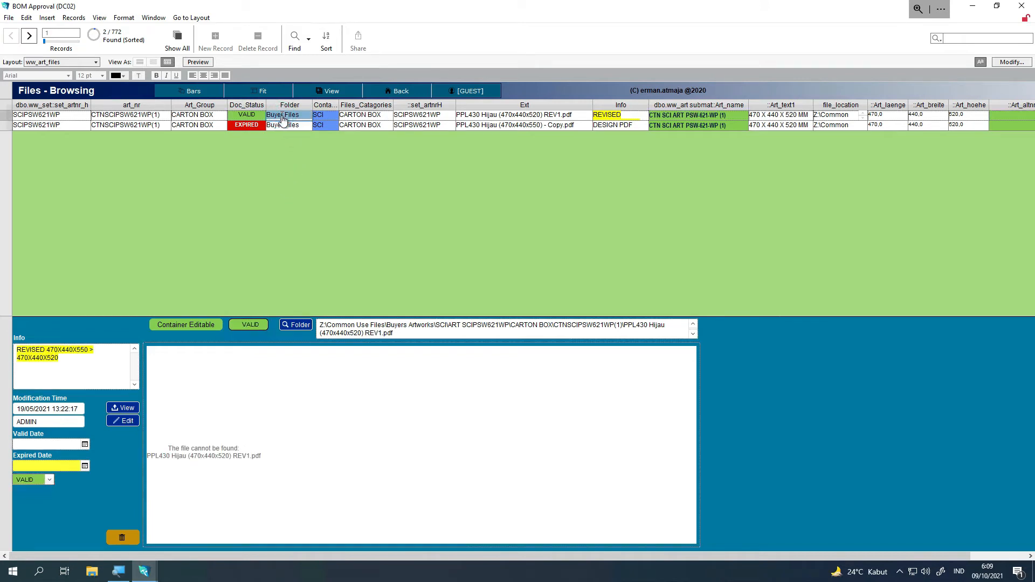
left_click(282, 126)
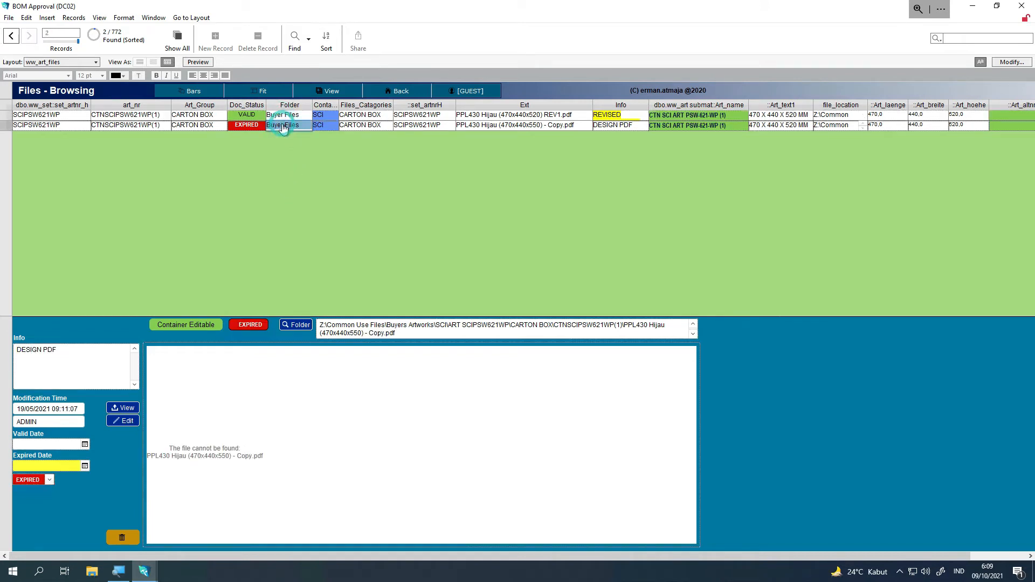
Step: Switch to File Explorer to check the available drives, run \\172.26.2.1, and open its SharedFolder
left_click(90, 573)
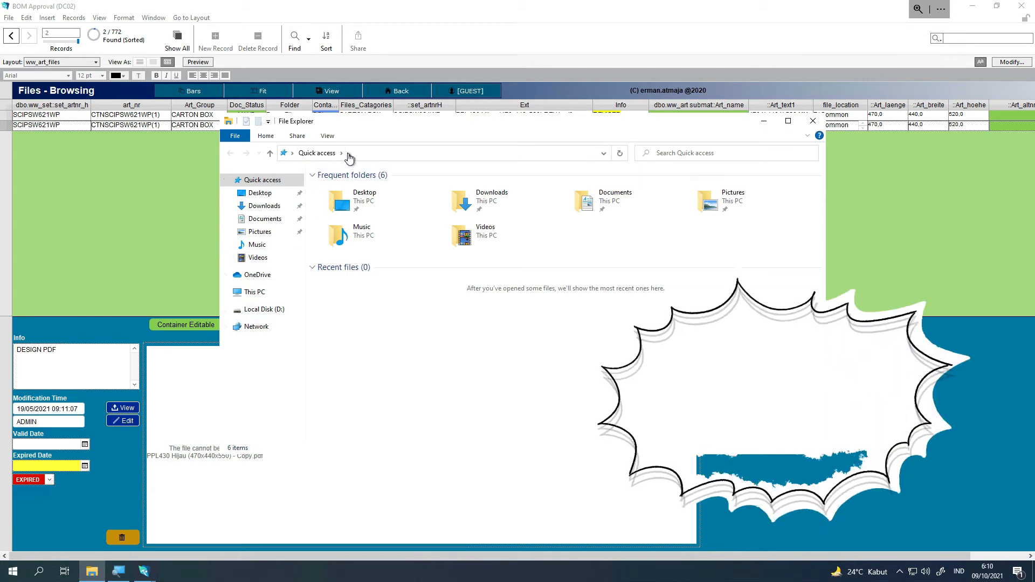
right_click(15, 572)
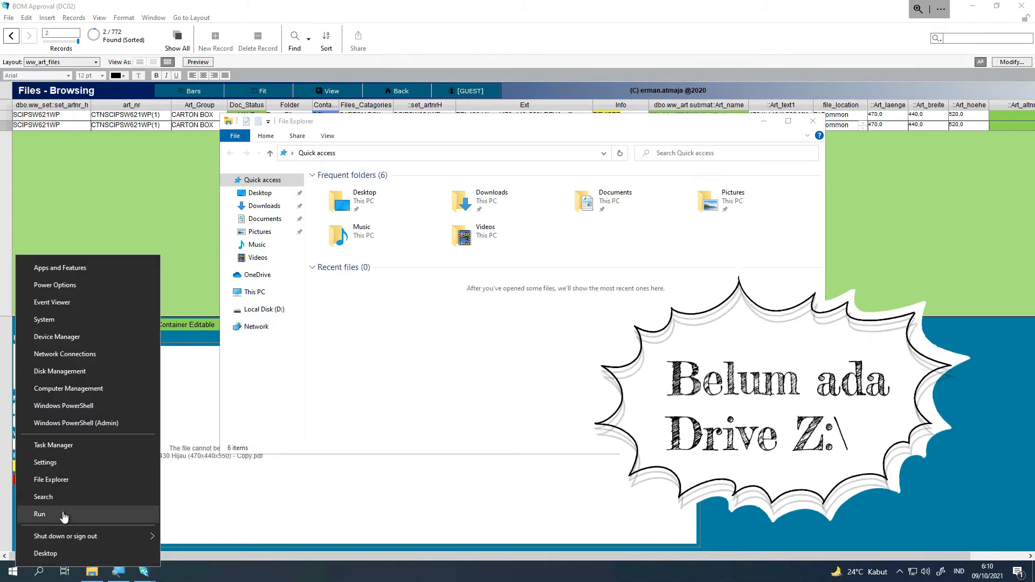
left_click(63, 516)
type("\\\\")
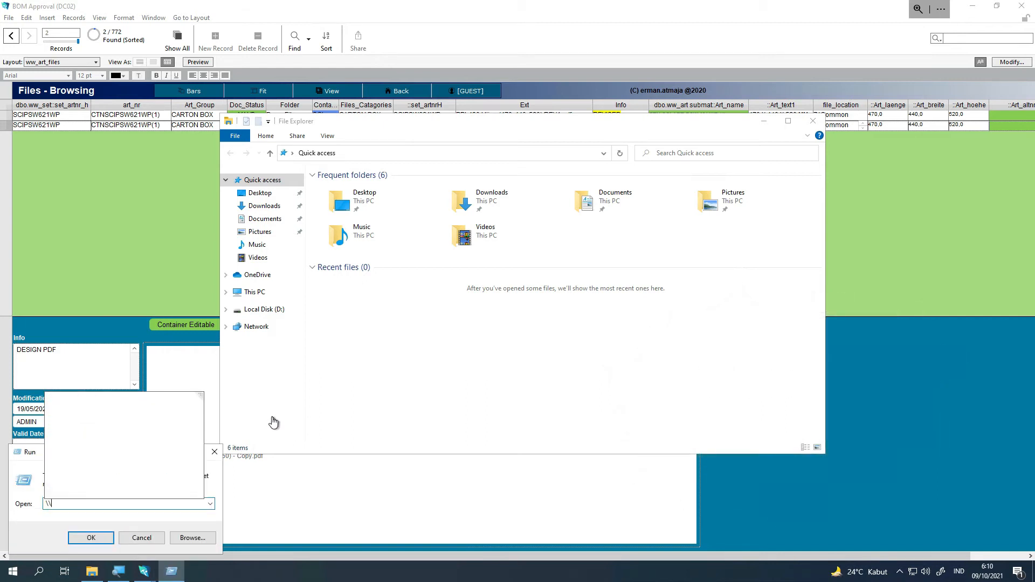
type("172.26.2.1")
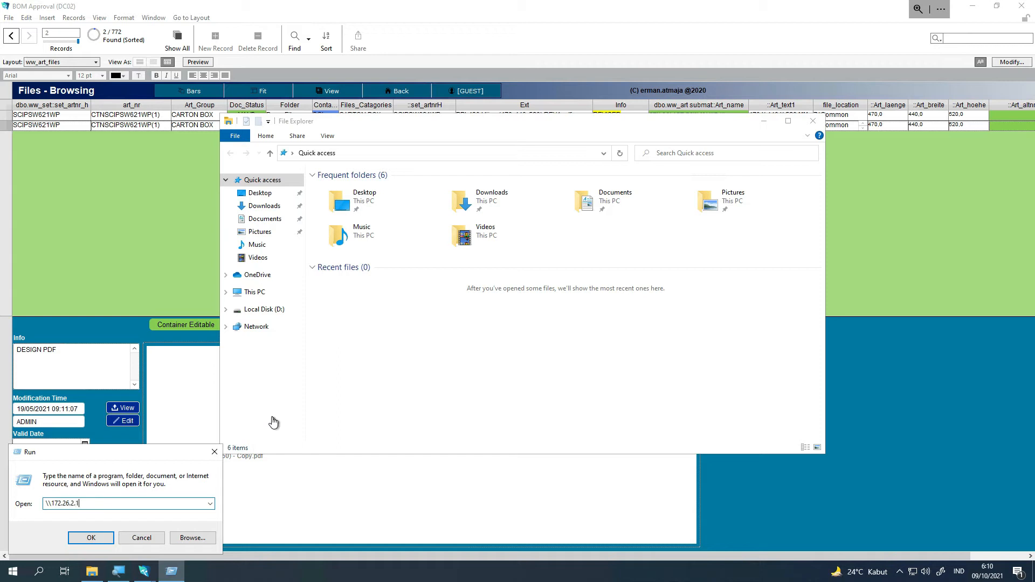
key("Return")
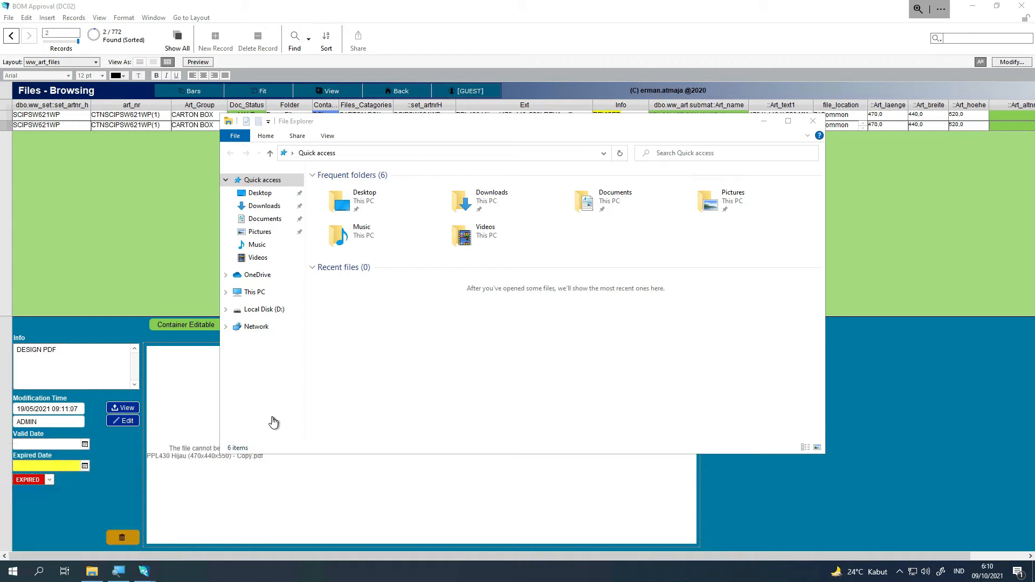
double_click(496, 266)
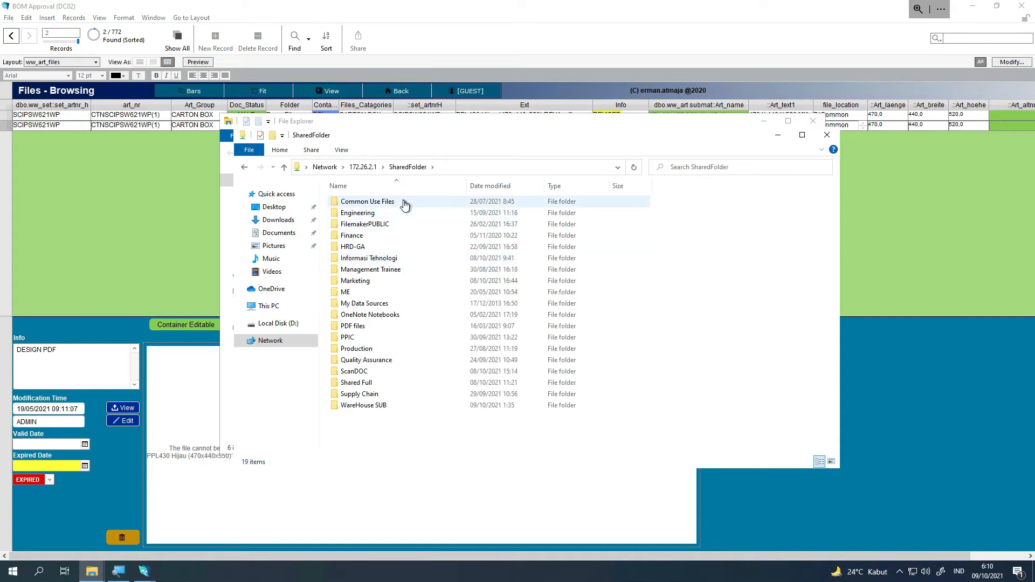
Step: Map \\172.26.2.1\SharedFolder as network drive Z: with reconnection at sign-in, and close the File Explorer windows
left_click(479, 172)
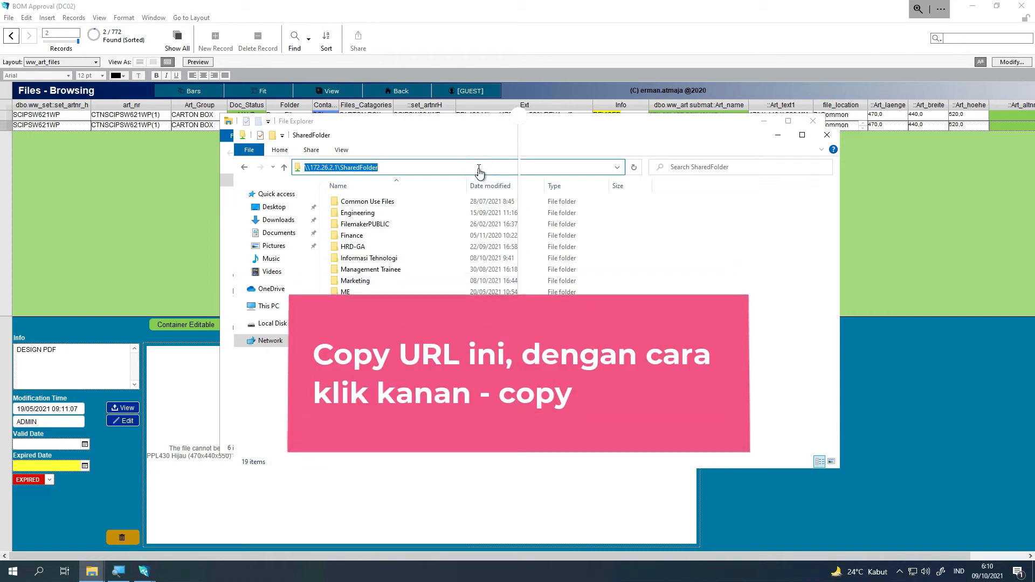
left_click(267, 306)
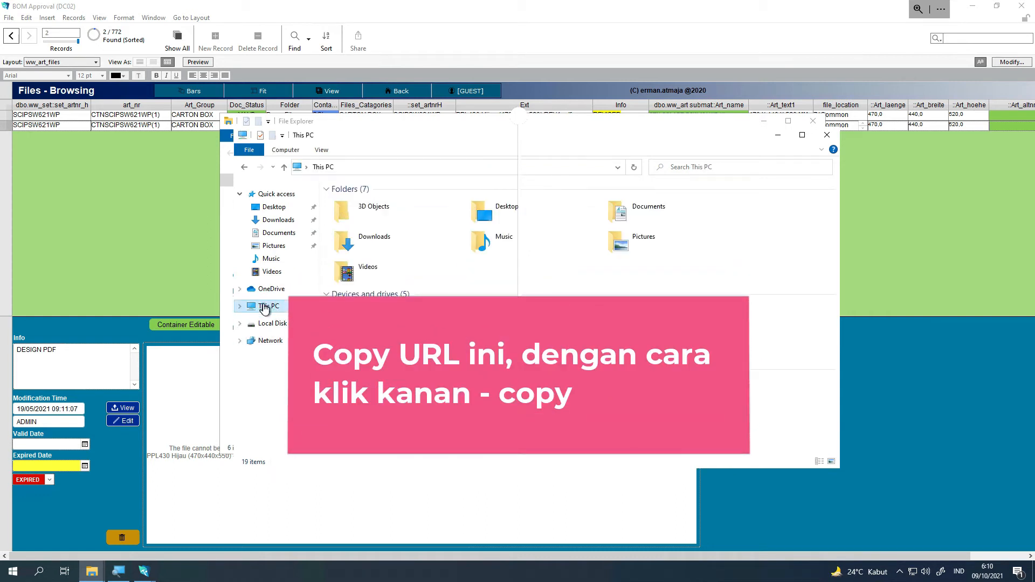
left_click(296, 153)
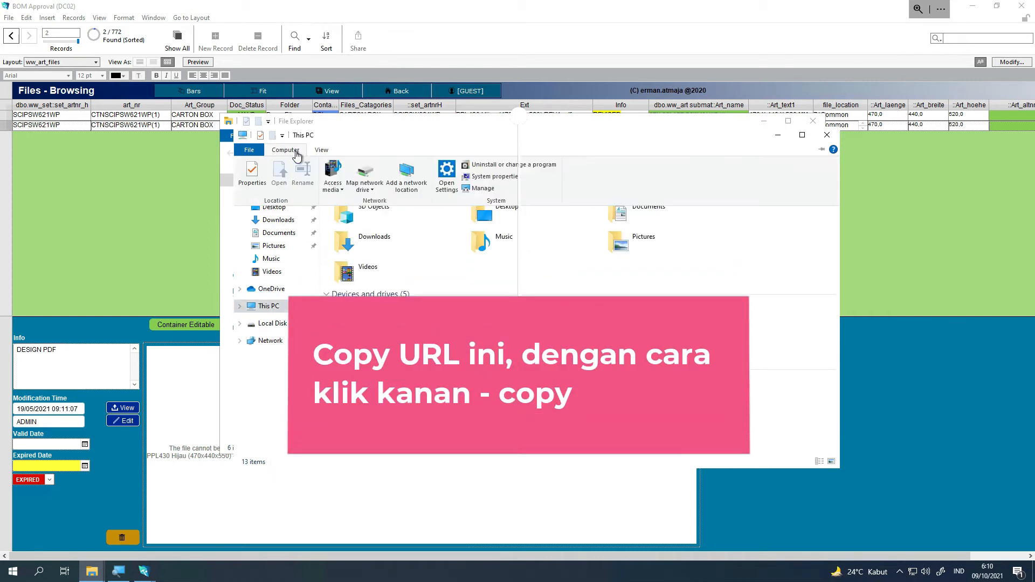
left_click(370, 190)
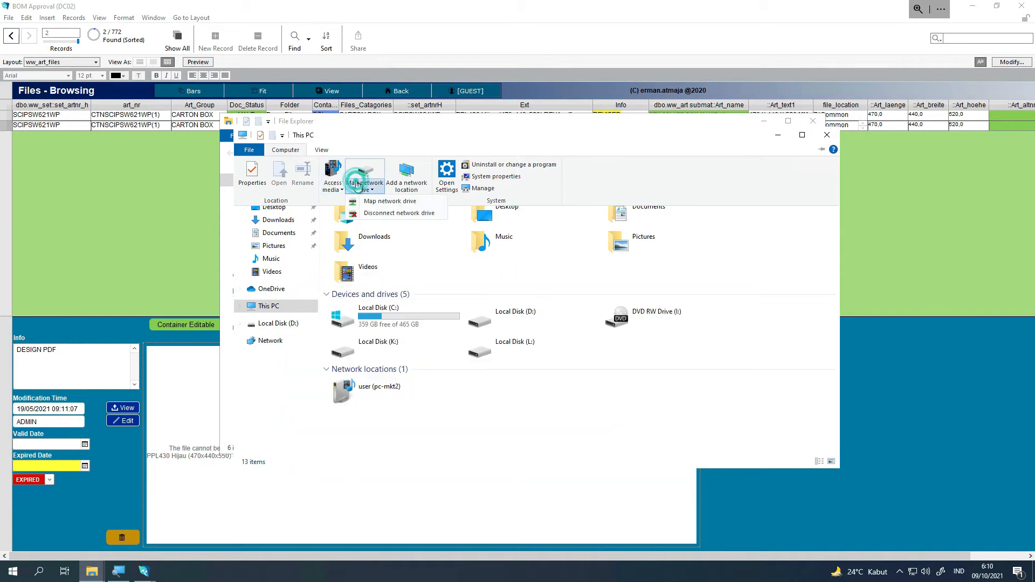
left_click(380, 201)
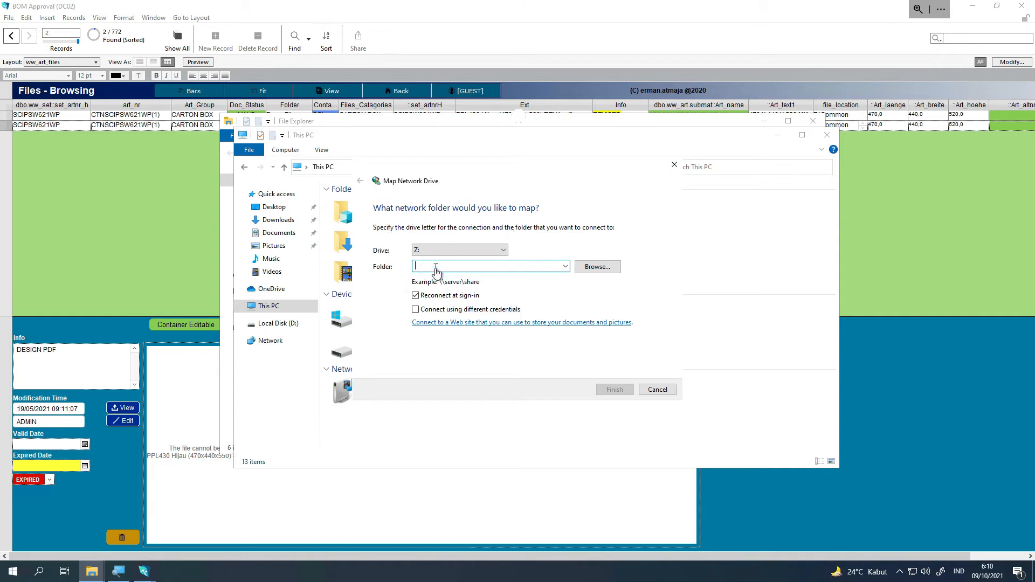
type("\\\\172.23.2.1\\SharedFolder")
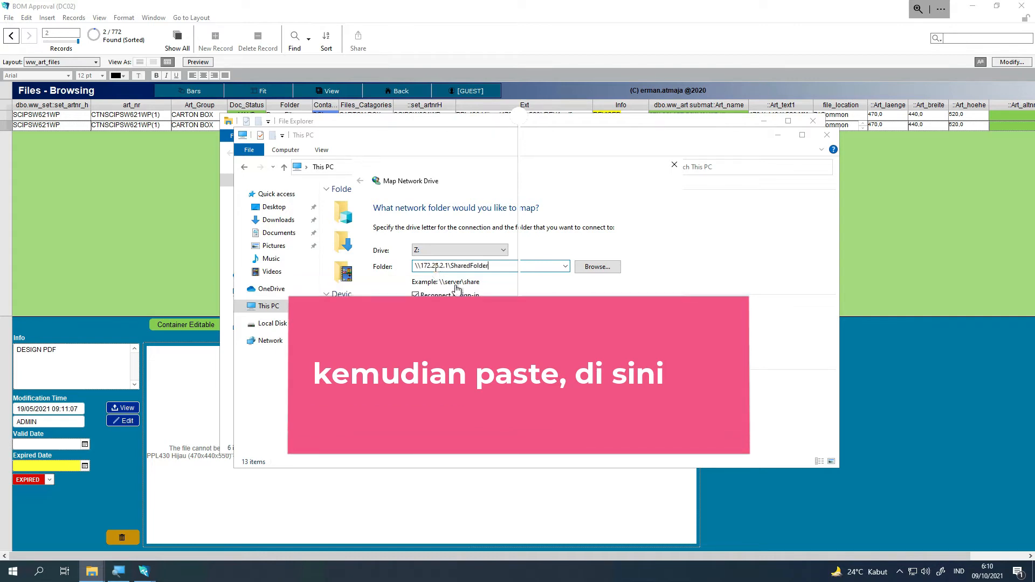
key("Return")
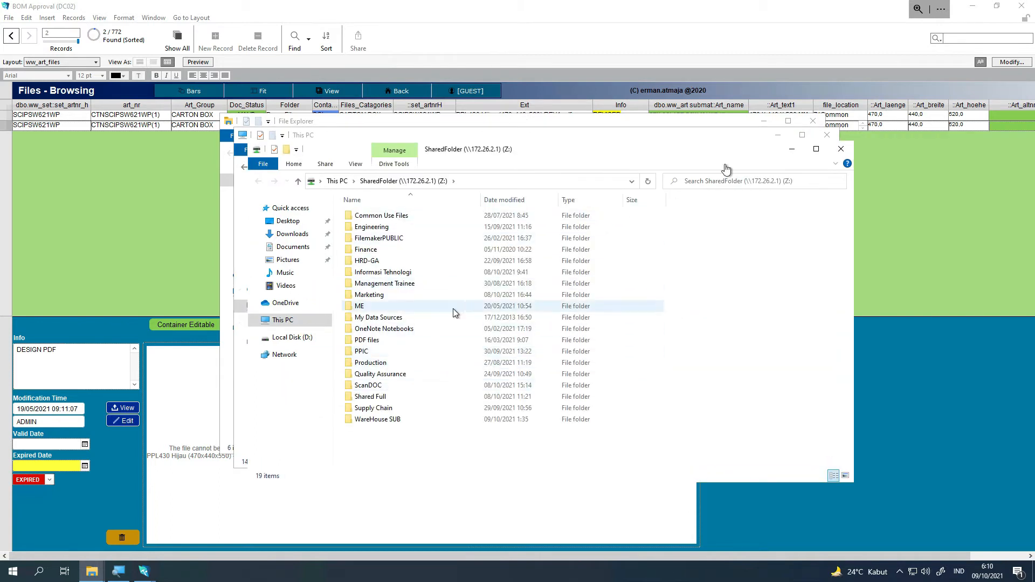
left_click(841, 150)
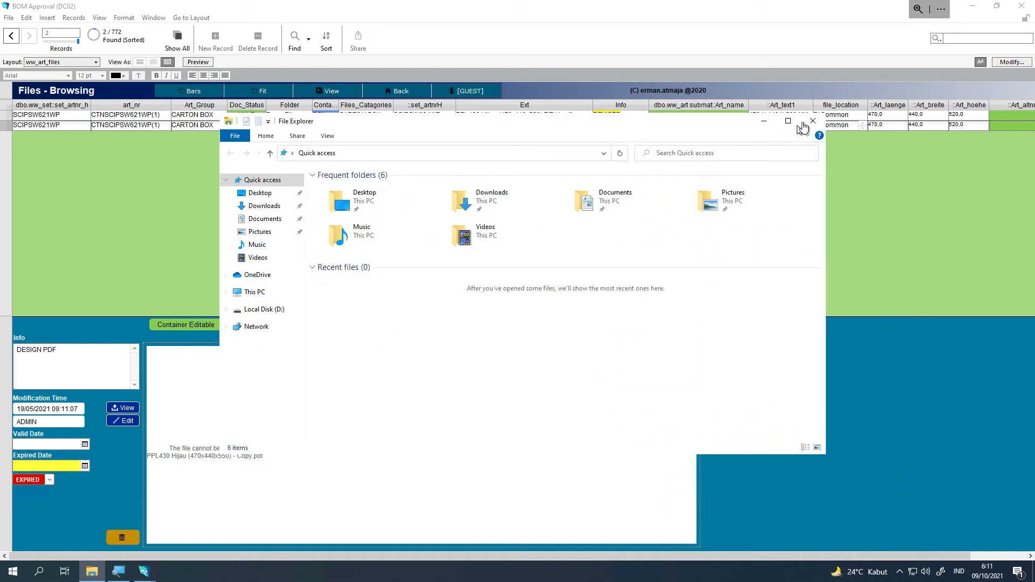
left_click(809, 121)
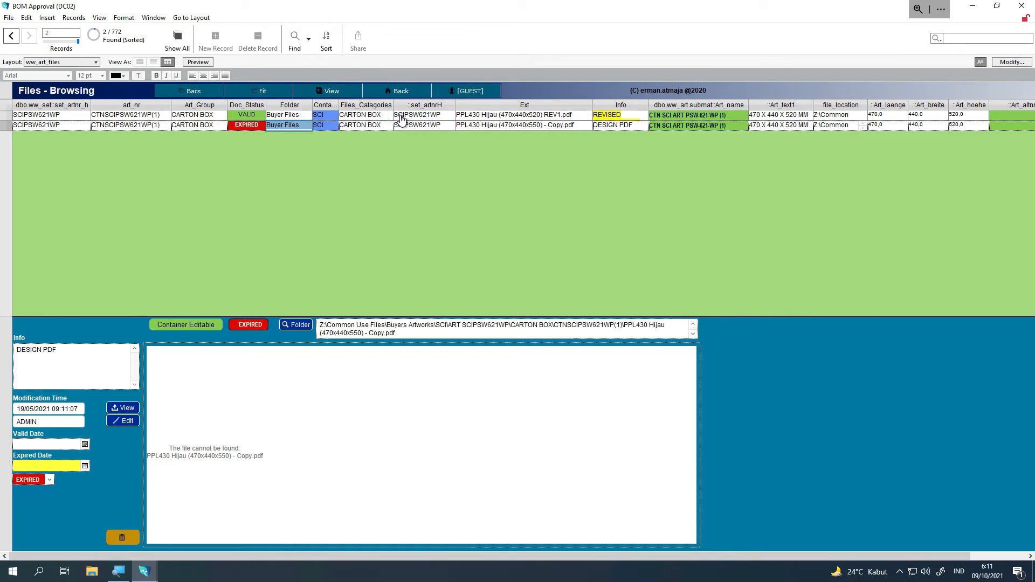
Step: Preview the valid PPL430 Hijau (470x440x520) REV1.pdf carton artwork in the file list and look through its page
left_click(154, 119)
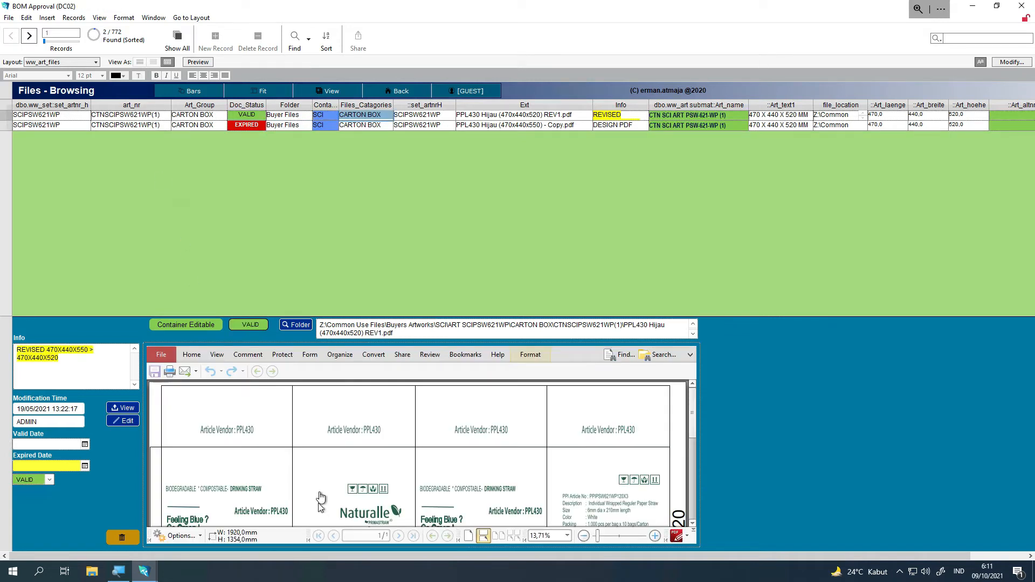
scroll(392, 449, "down", 2)
scroll(392, 450, "up", 1)
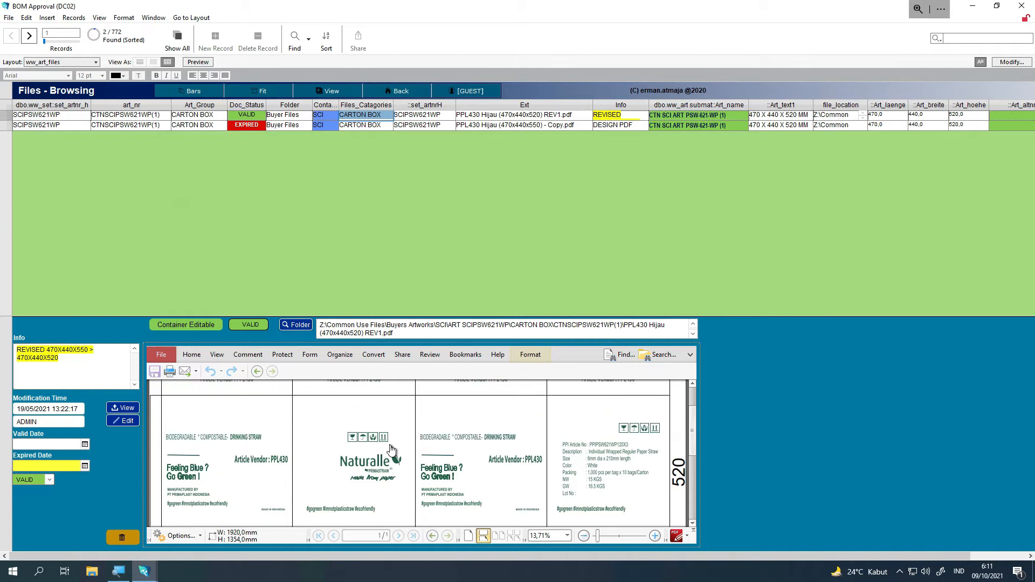
Step: Switch to File Explorer, check This PC for the mapped Z: network drive, and close the window
left_click(92, 572)
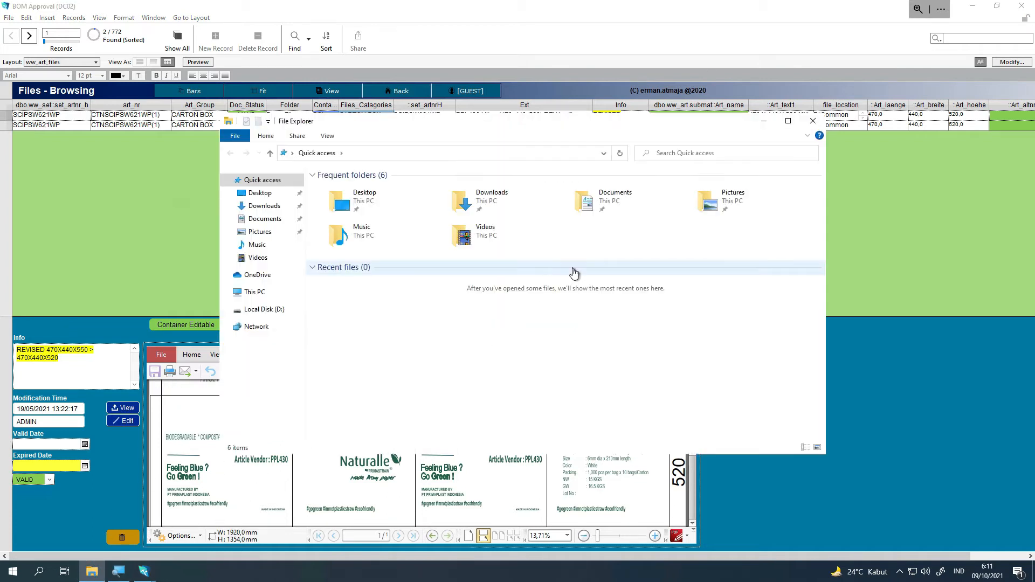
left_click(253, 294)
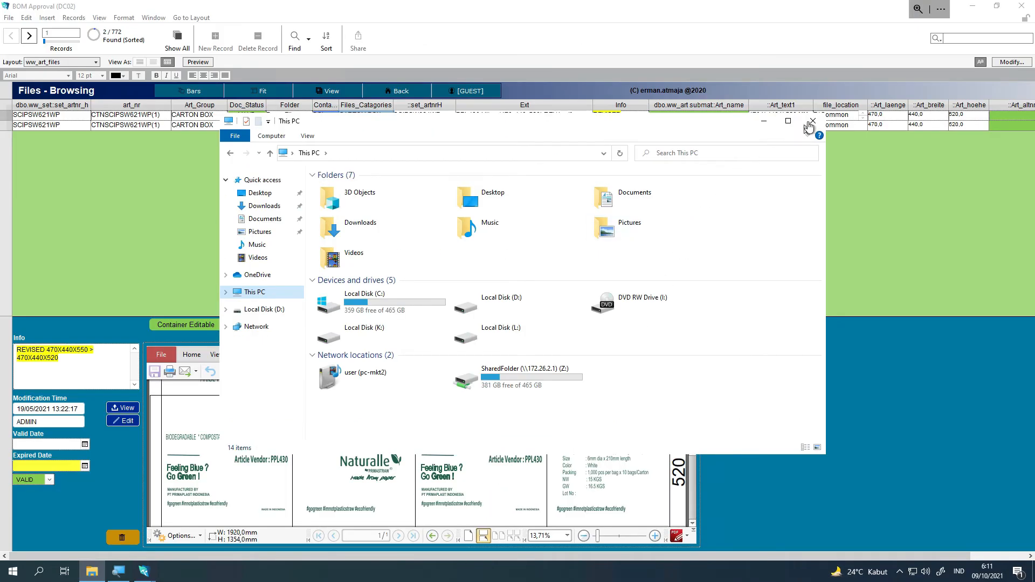
left_click(812, 122)
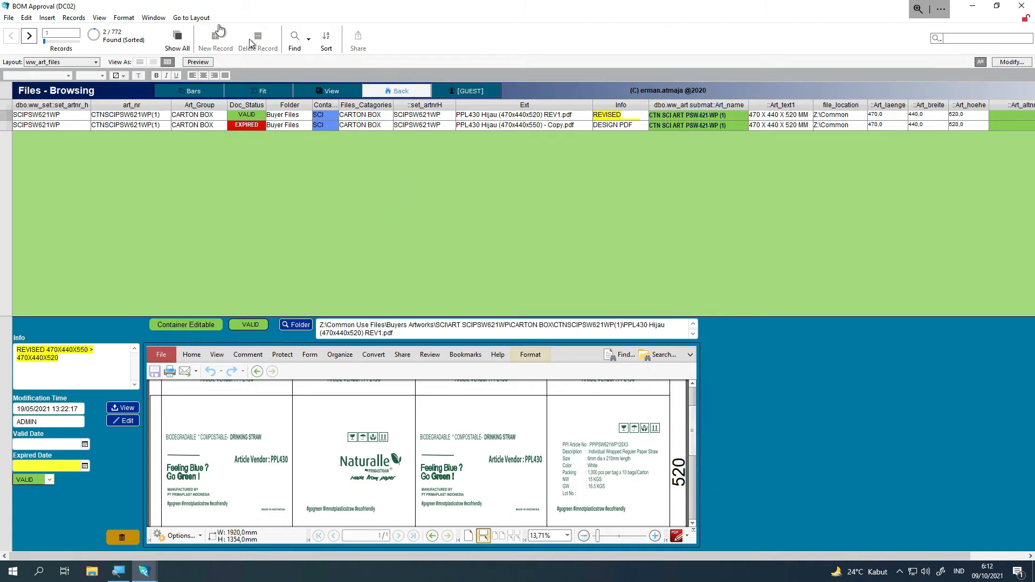
Step: Return from the files view to the Orders window, show all records, and list only the order confirmations
left_click(154, 18)
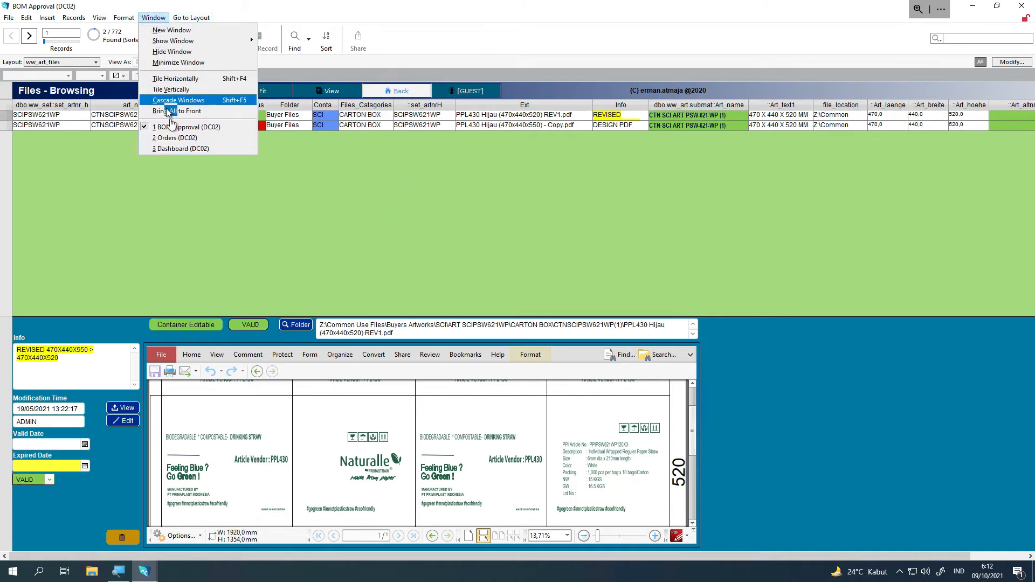
left_click(171, 138)
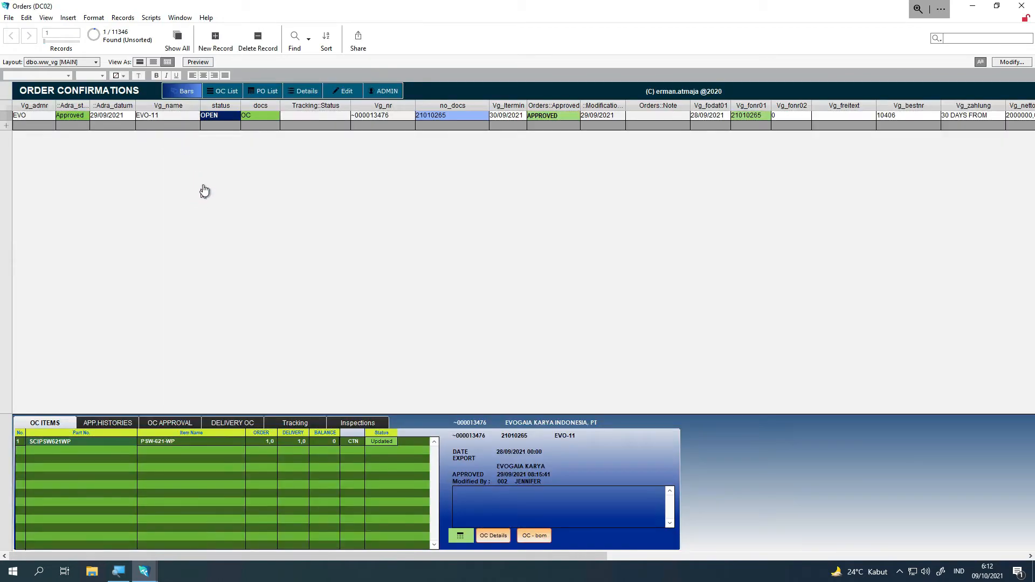
left_click(178, 38)
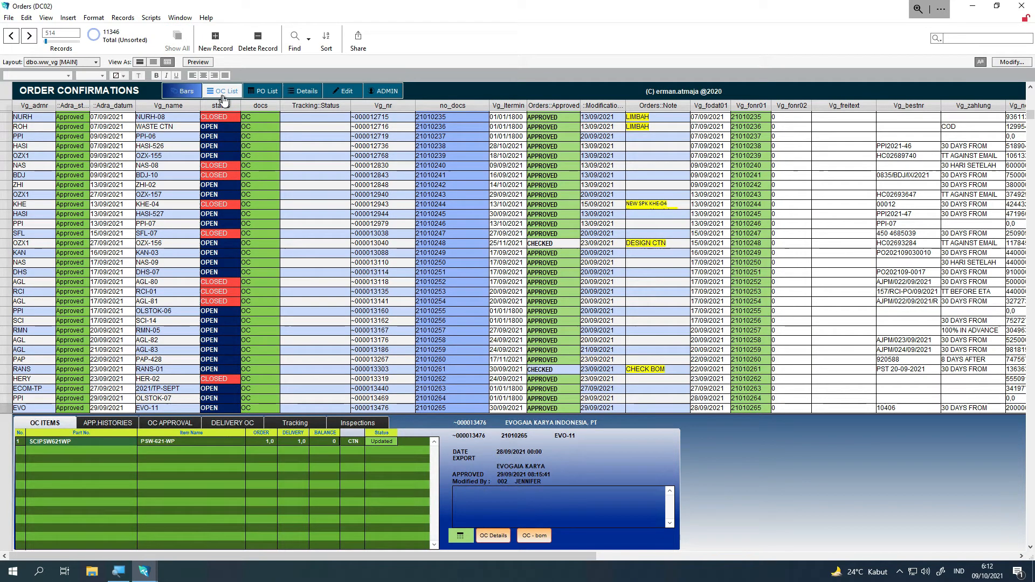
left_click(225, 93)
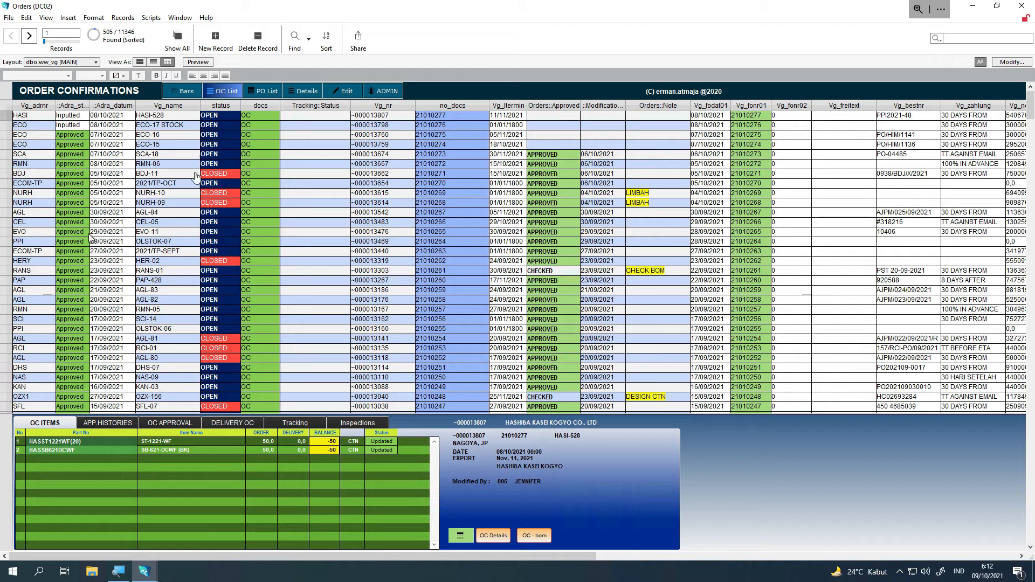
Step: Perform a find for the order confirmations whose Vg_admr code is PAP
left_click(296, 42)
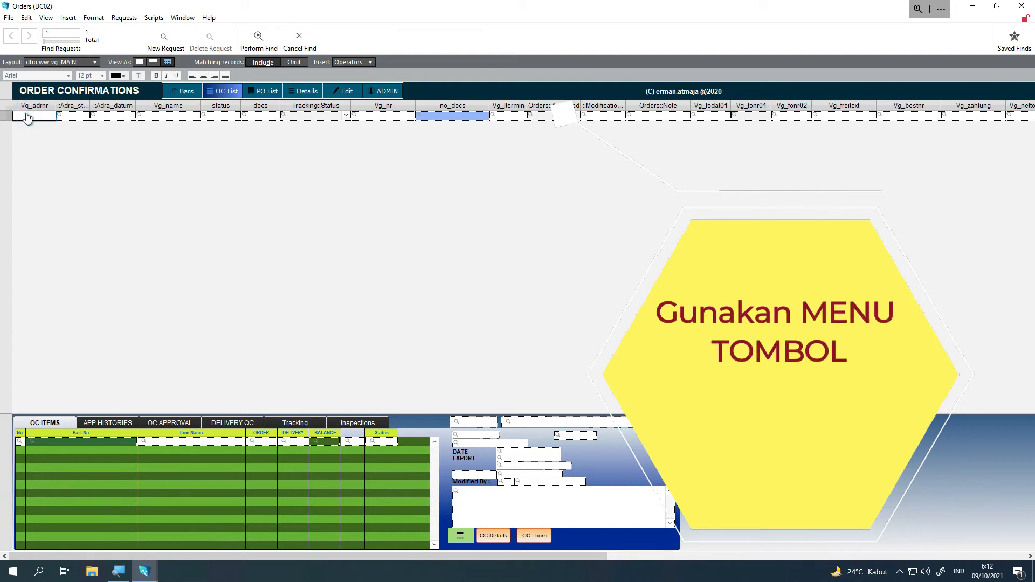
type("PA")
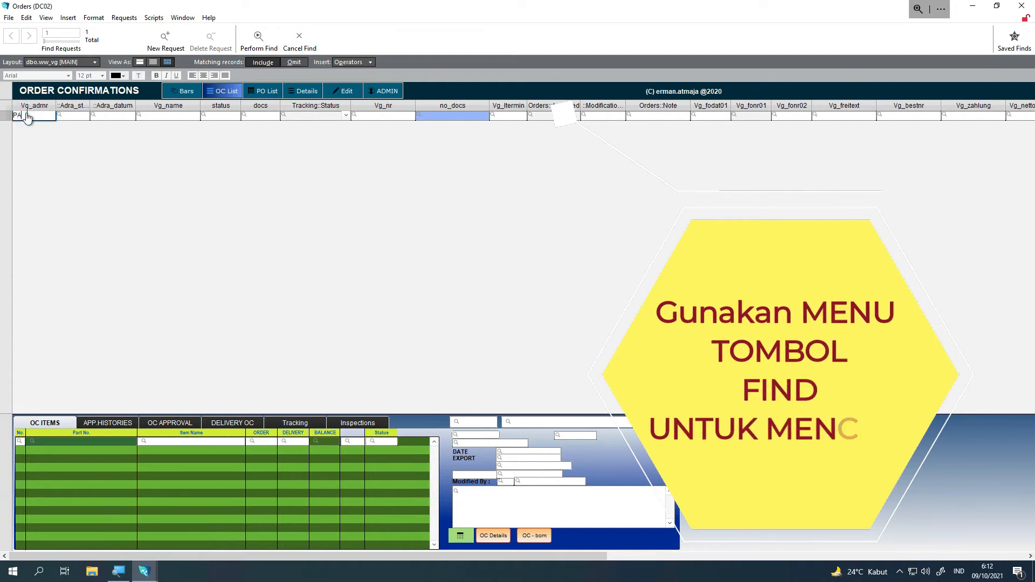
type("P")
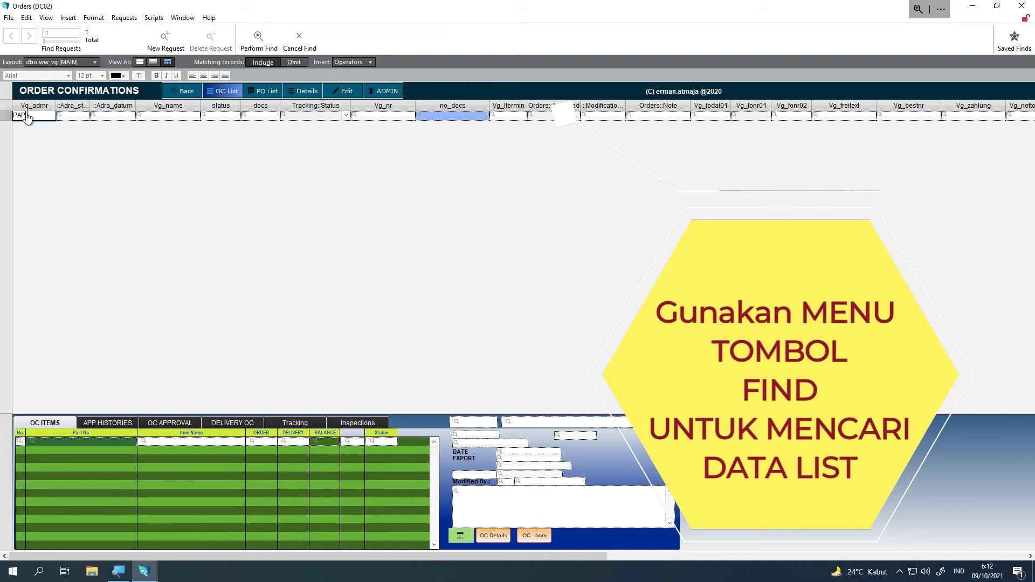
left_click(259, 117)
left_click(257, 50)
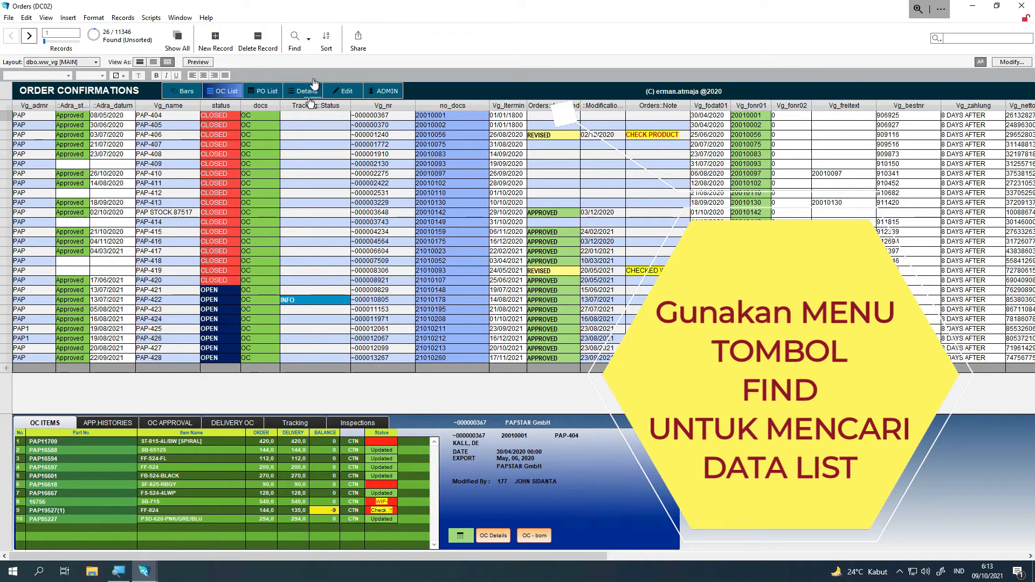
Step: Clear the PAP search by showing all records, list only the order confirmations, and locate the PAP entries from August 2021
left_click(172, 44)
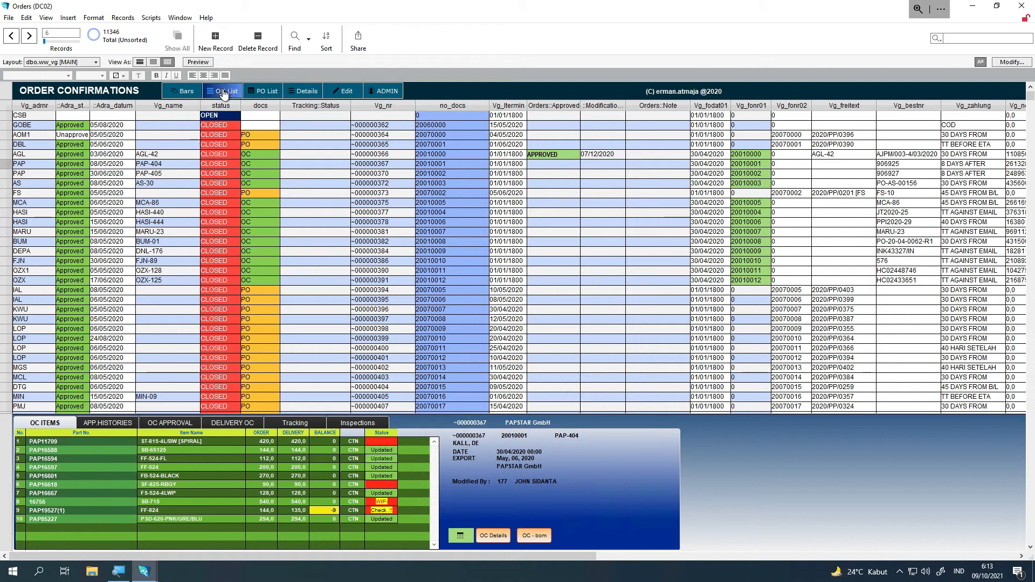
left_click(223, 93)
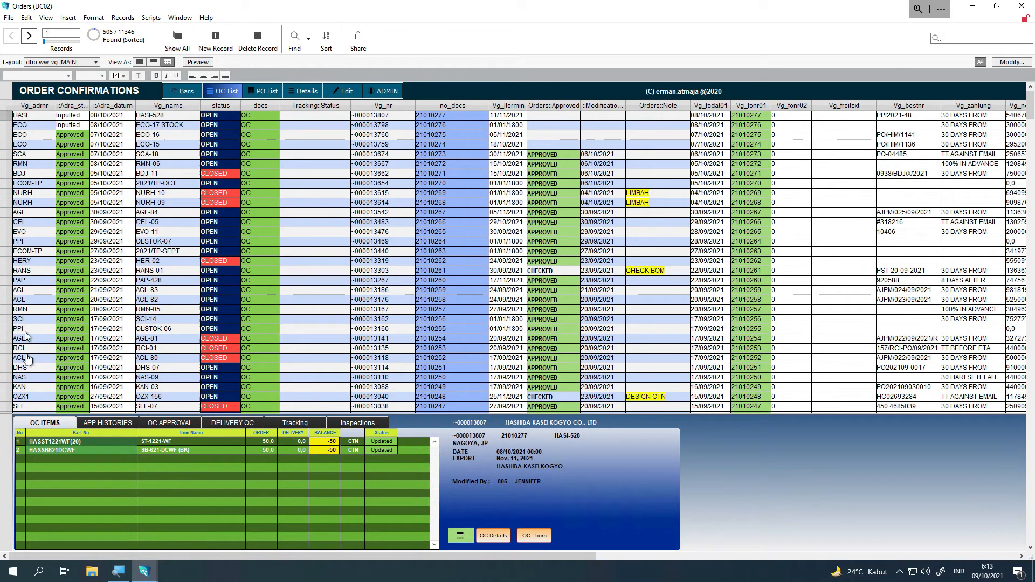
scroll(21, 379, "down", 5)
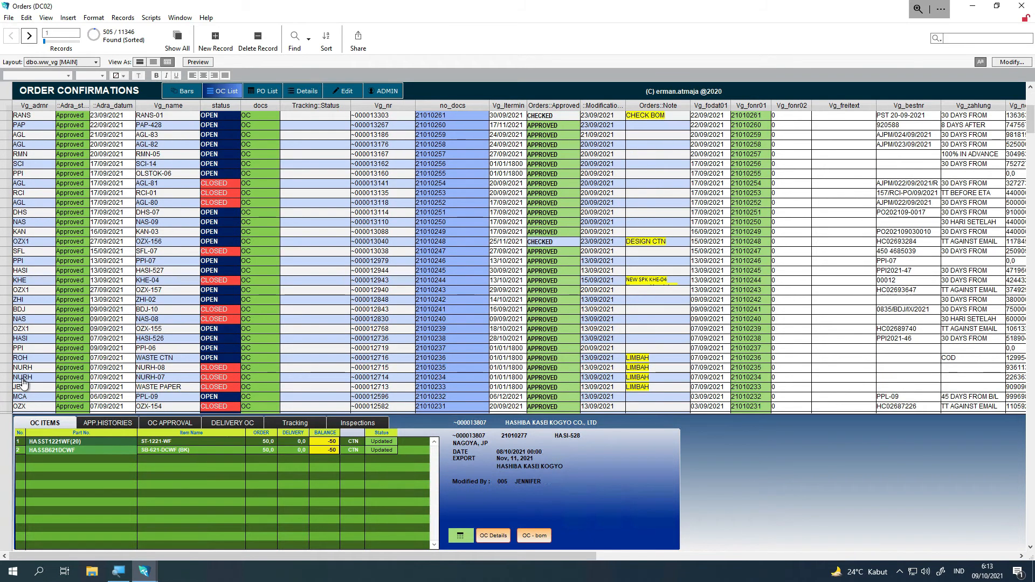
scroll(27, 381, "down", 3)
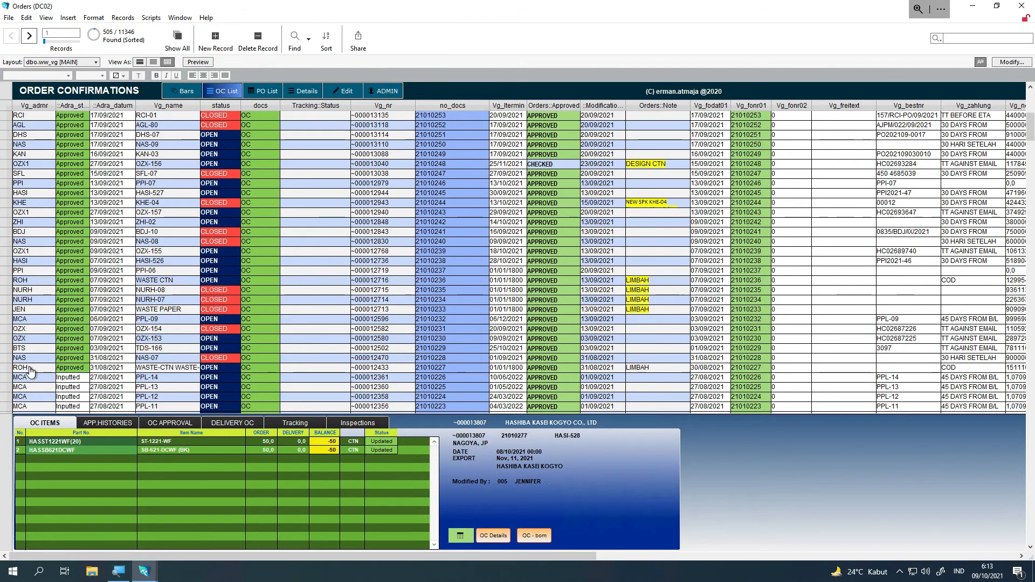
scroll(30, 370, "down", 3)
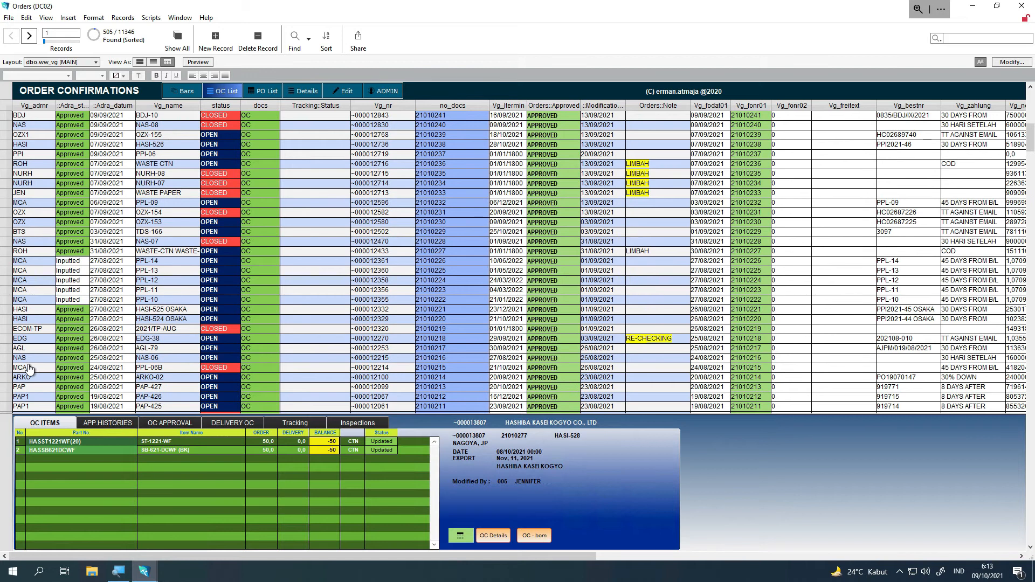
scroll(29, 370, "down", 3)
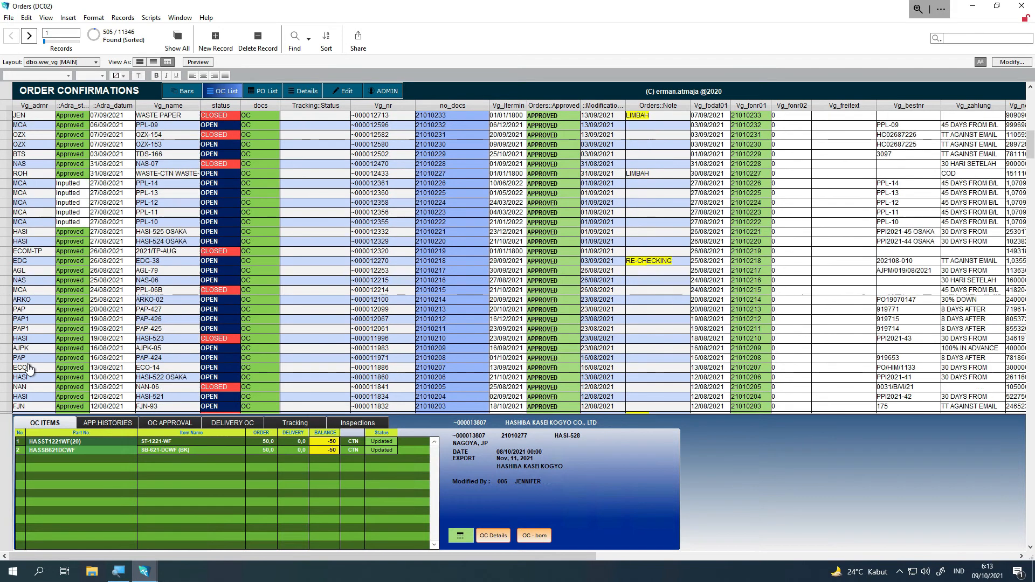
left_click(21, 312)
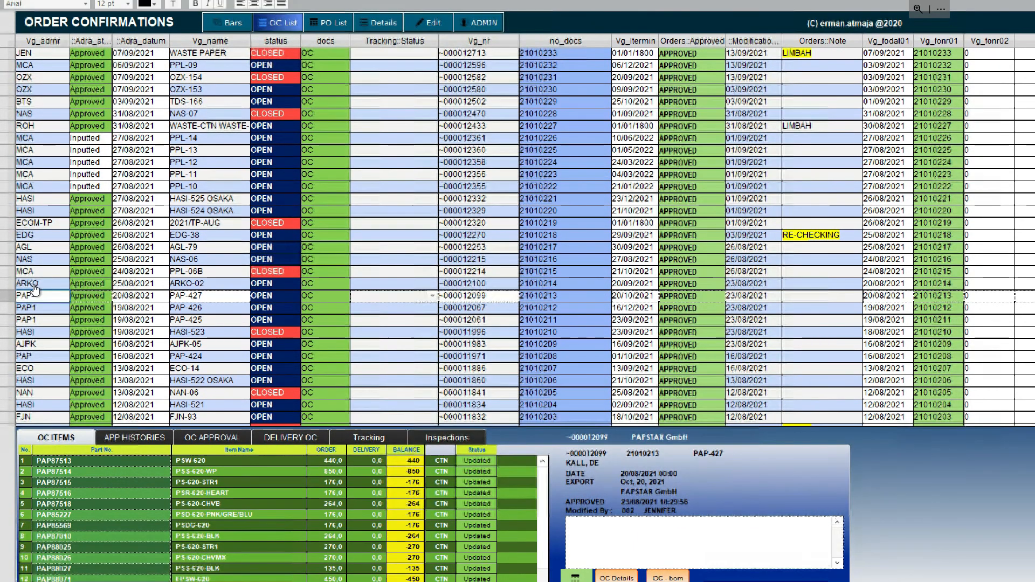
right_click(35, 276)
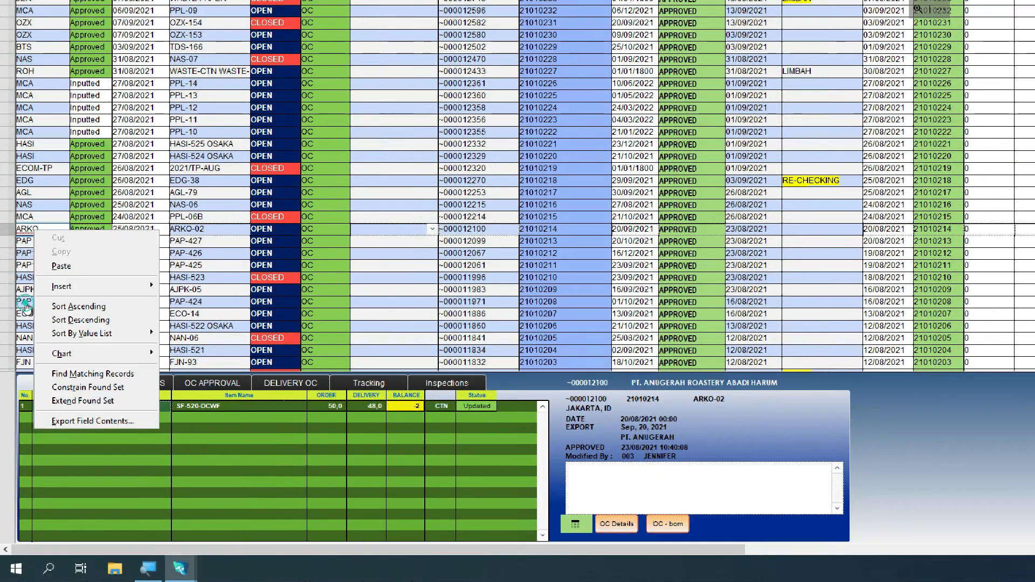
left_click(25, 340)
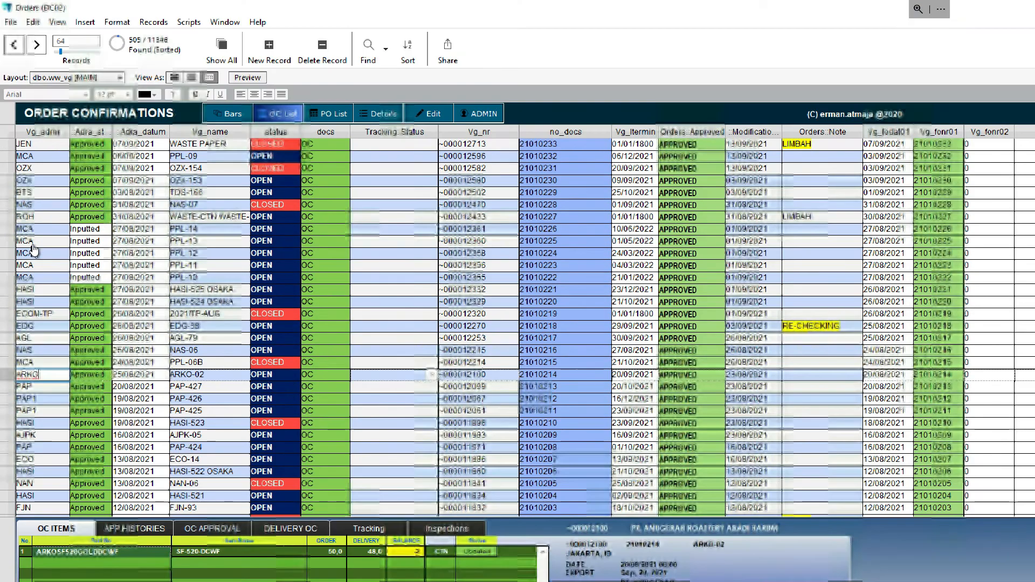
left_click(31, 243)
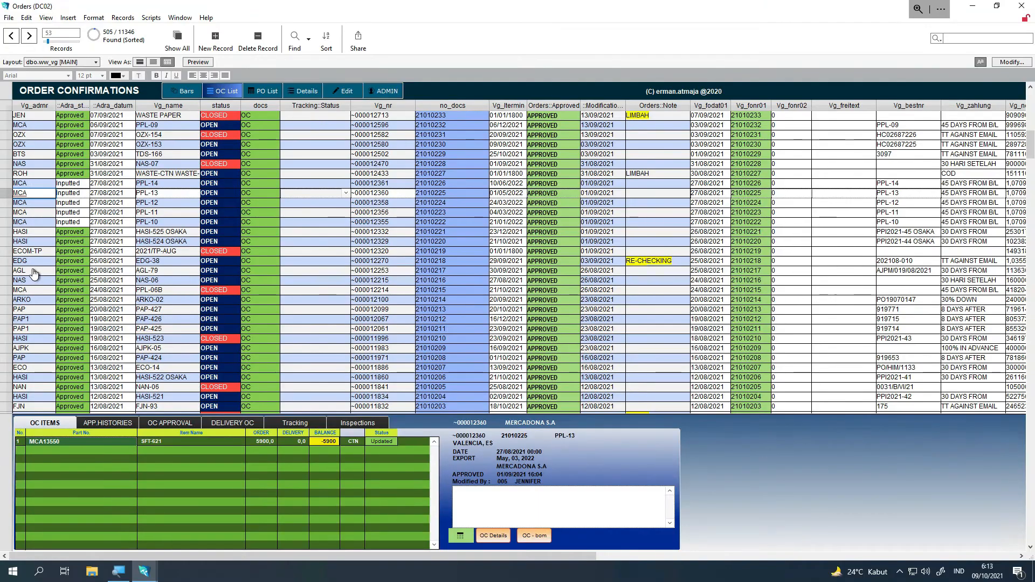
Step: Constrain the found order confirmations to those matching the Vg_admr value PAP of order PAP-427
left_click(24, 310)
right_click(24, 311)
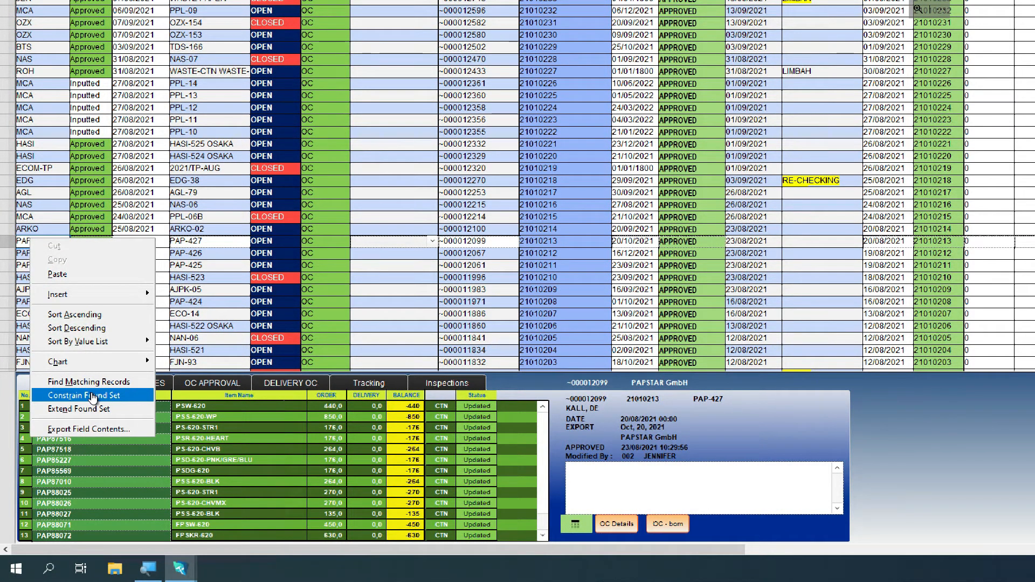
left_click(93, 397)
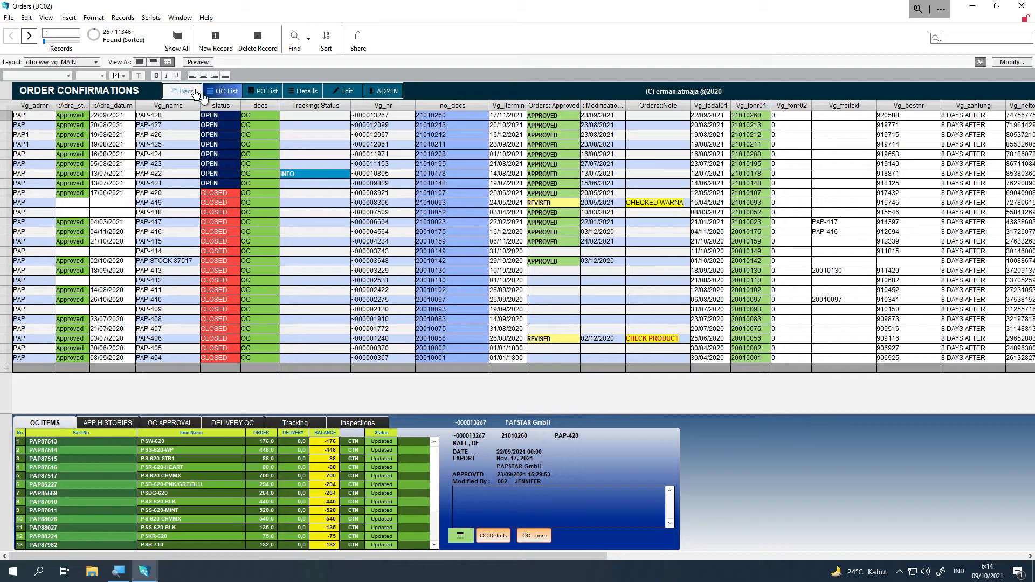
Step: Remove the PAP constraint by showing all records, list the order confirmations again, and browse them
left_click(190, 49)
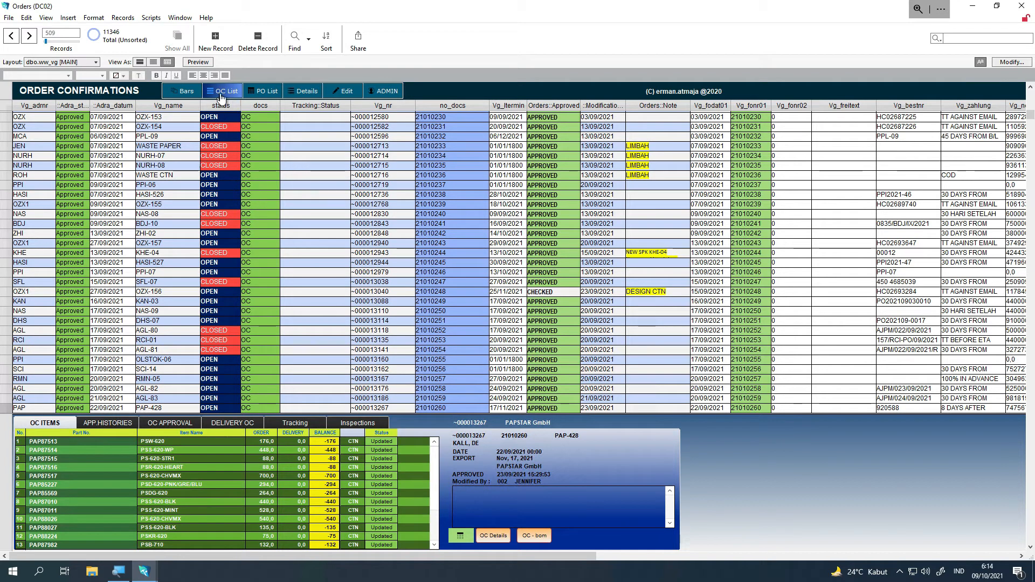
left_click(221, 91)
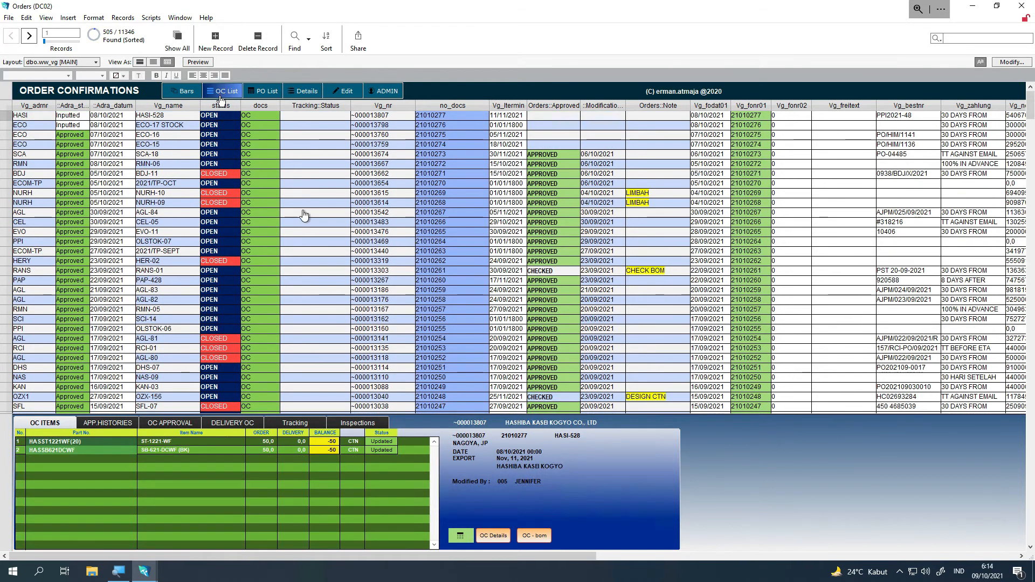
scroll(307, 314, "down", 5)
scroll(306, 315, "down", 13)
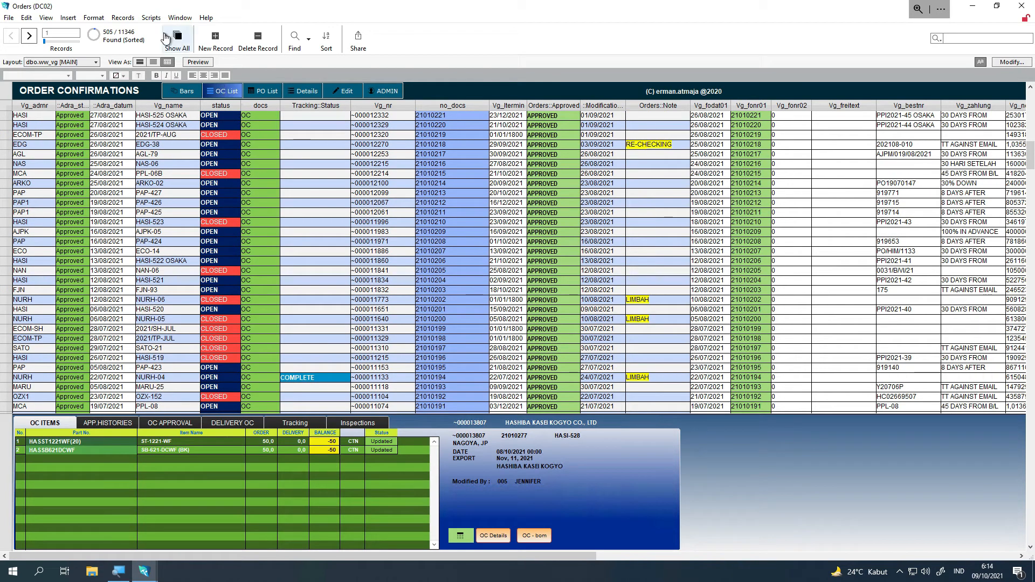
Step: Show all order records without the OC filter and look through the purchase order entries in the full list
left_click(179, 43)
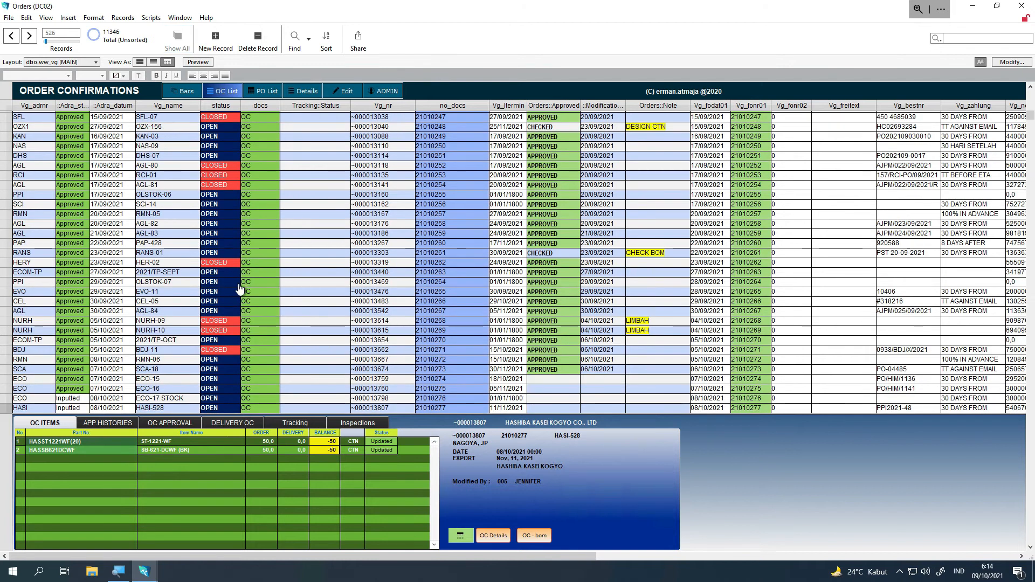
scroll(257, 311, "down", 15)
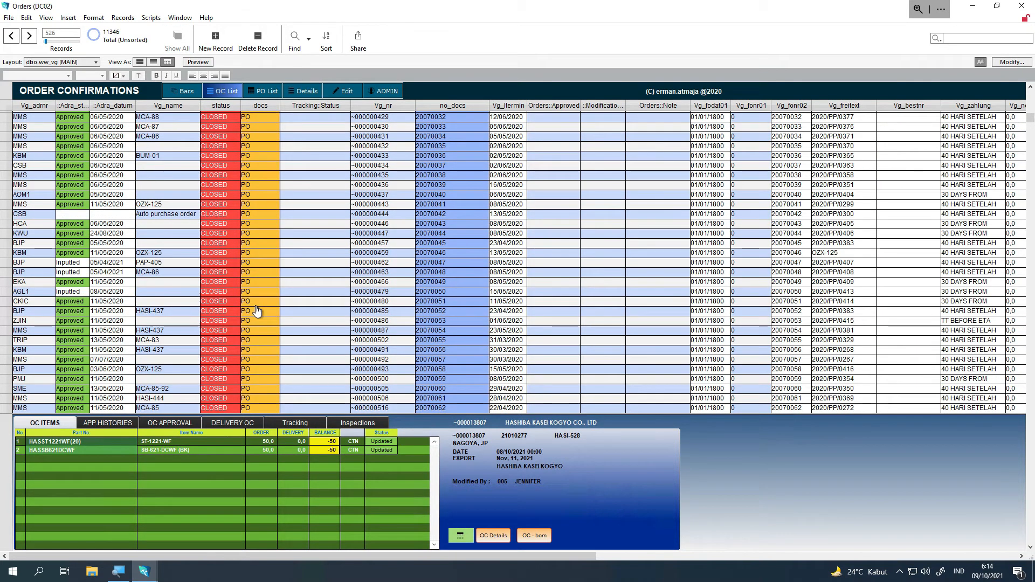
scroll(257, 311, "down", 20)
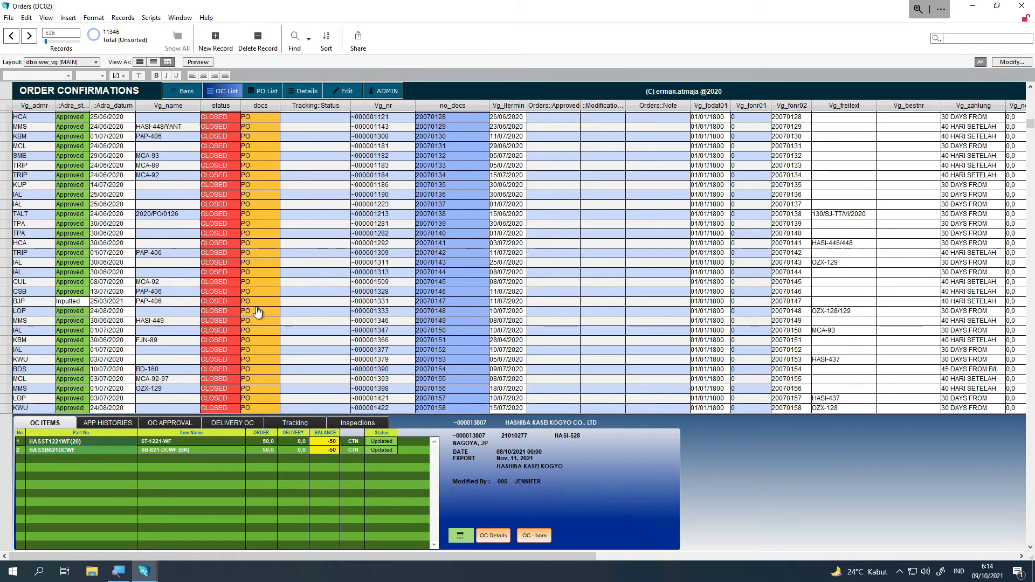
scroll(258, 313, "down", 20)
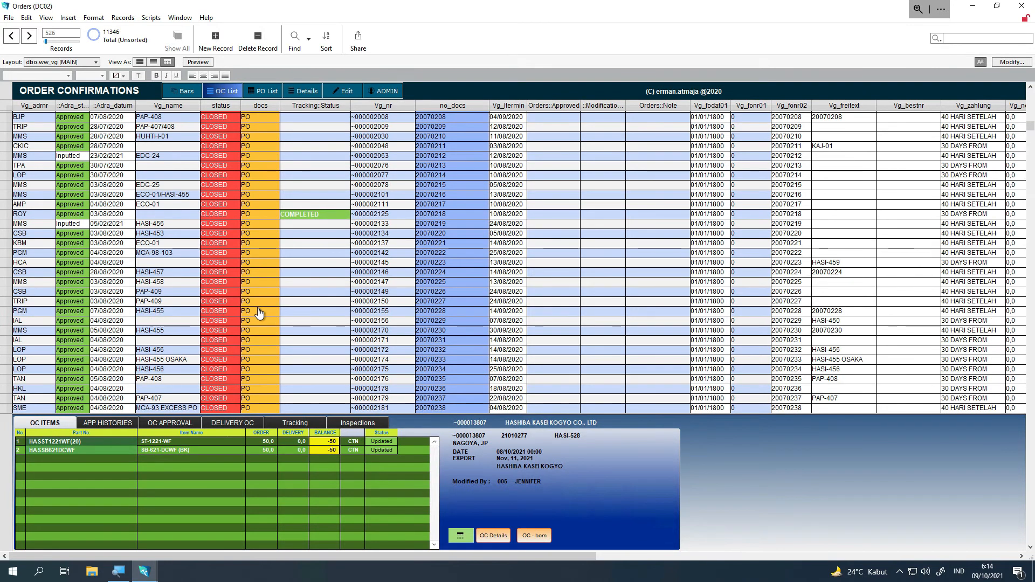
scroll(286, 345, "down", 20)
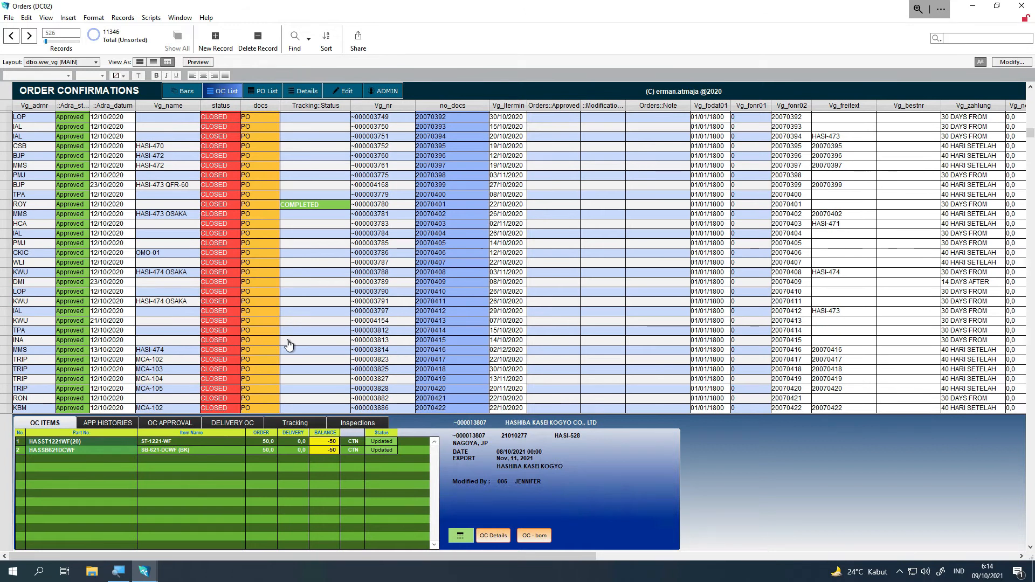
scroll(289, 345, "down", 15)
scroll(274, 350, "down", 20)
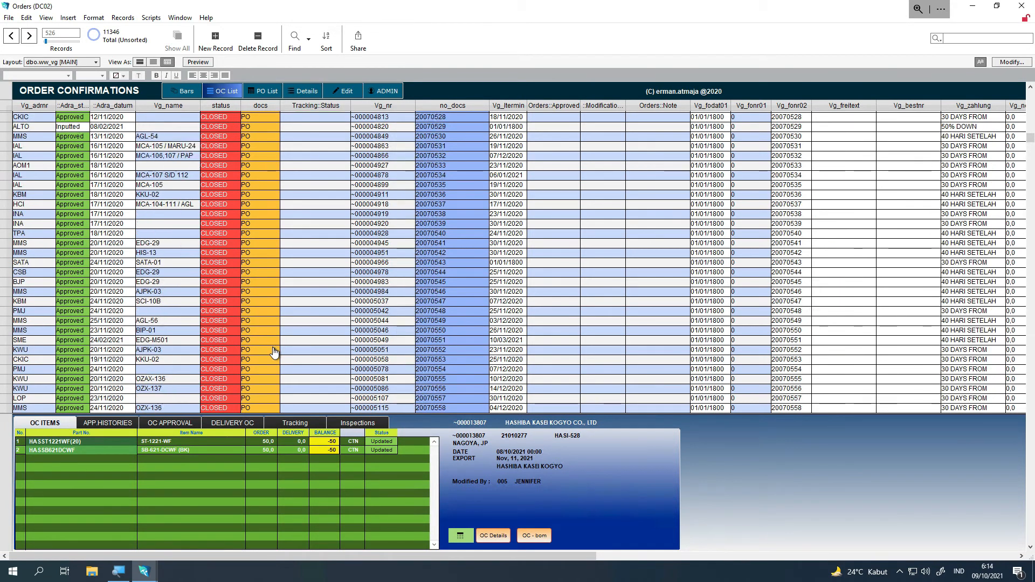
scroll(273, 351, "down", 20)
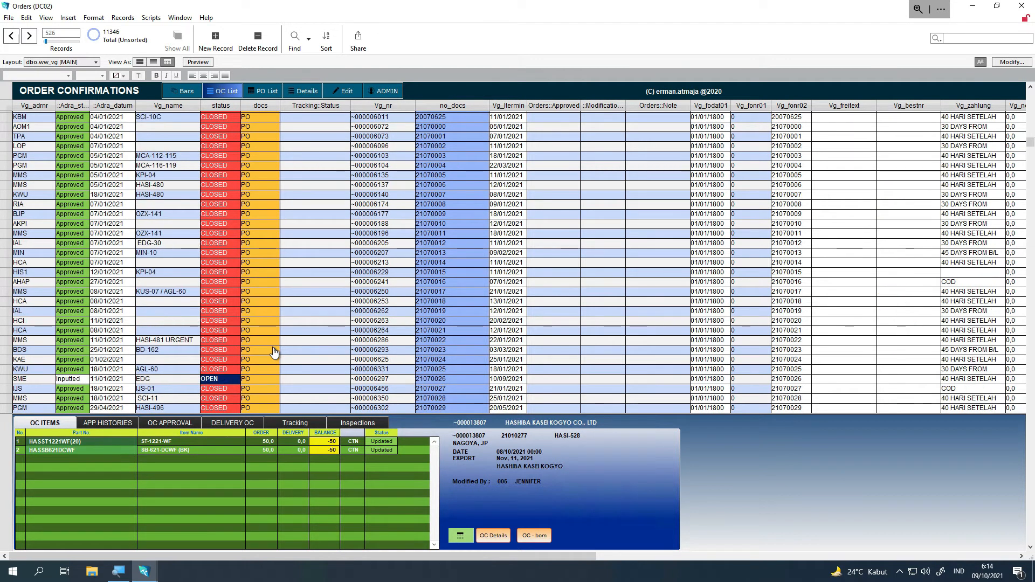
scroll(274, 396, "down", 15)
scroll(256, 378, "down", 6)
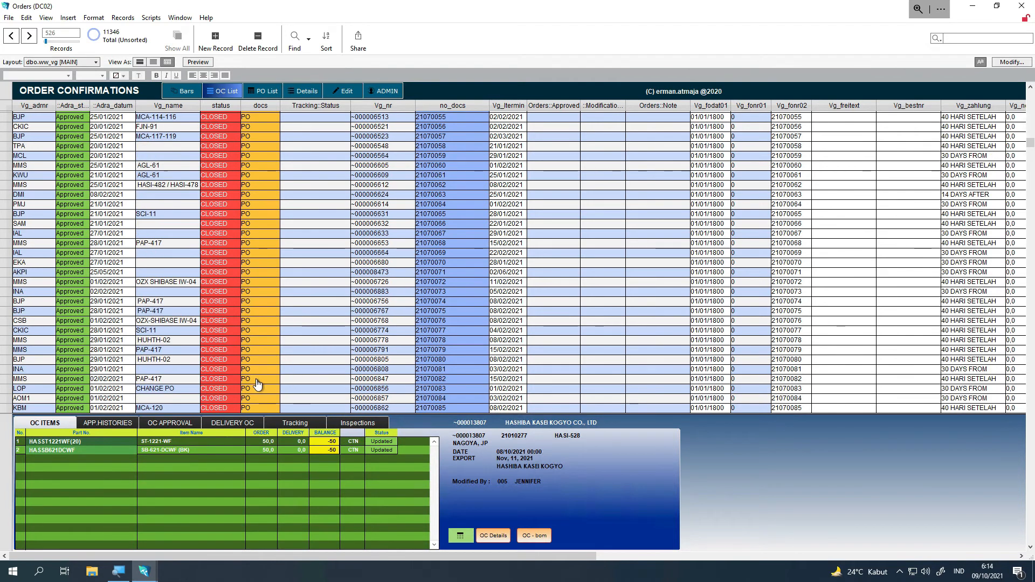
scroll(253, 216, "down", 8)
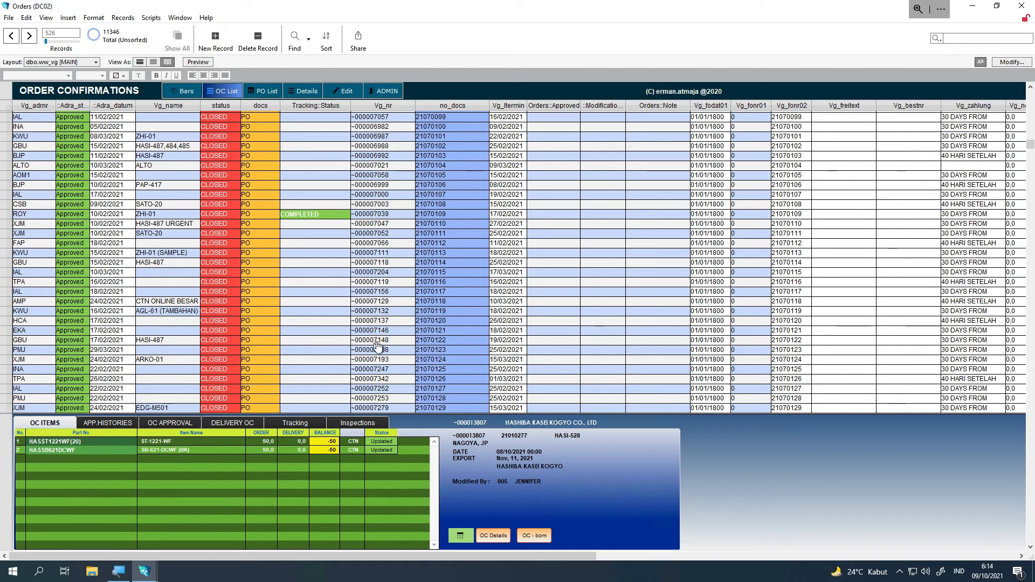
Step: Look further down the unfiltered order list through the 2021 purchase orders to the item transfer and item inflow entries
scroll(266, 365, "down", 7)
scroll(1031, 151, "down", 15)
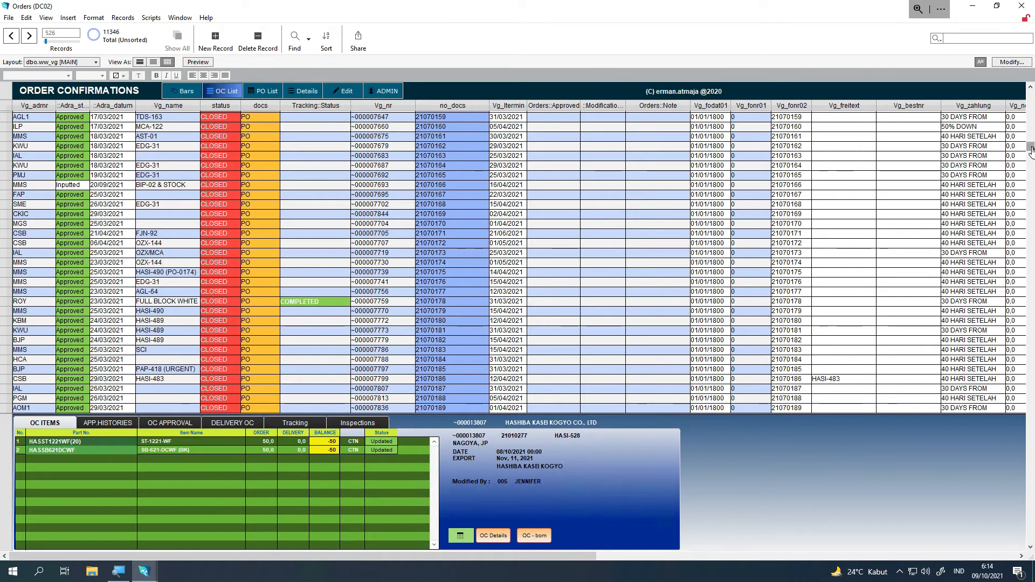
left_click_drag(1031, 148, 1030, 403)
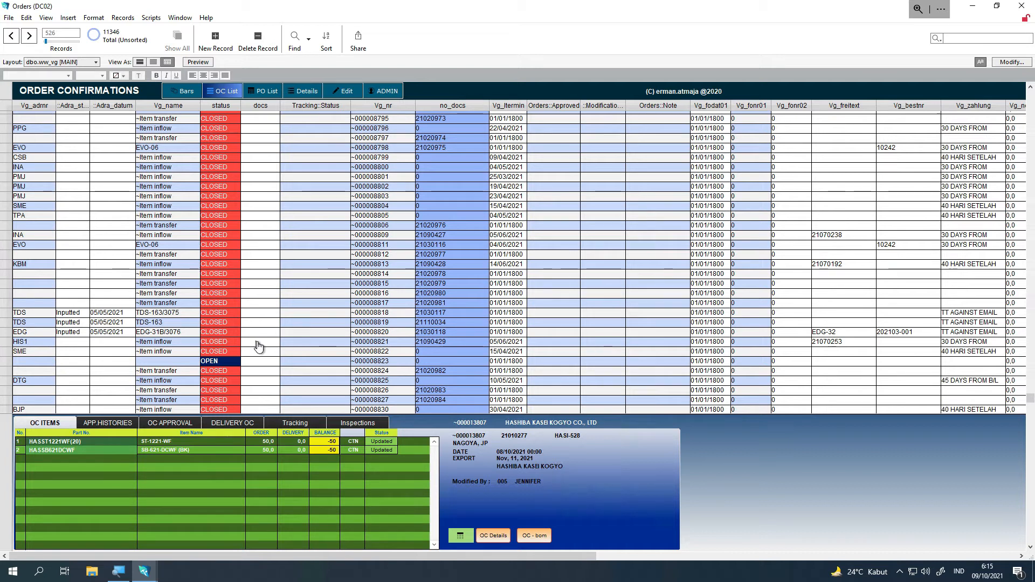
scroll(261, 367, "down", 5)
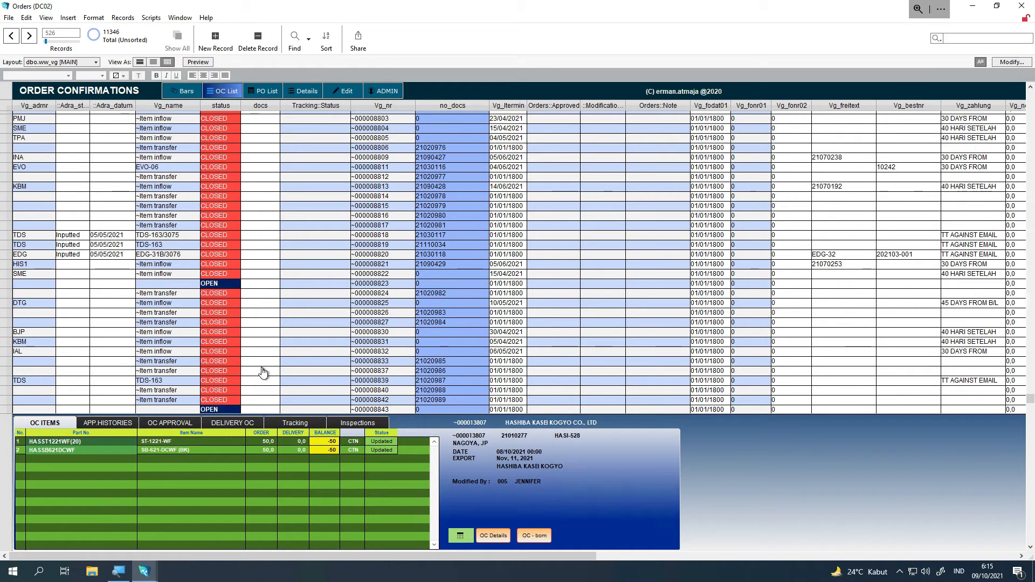
scroll(262, 366, "down", 10)
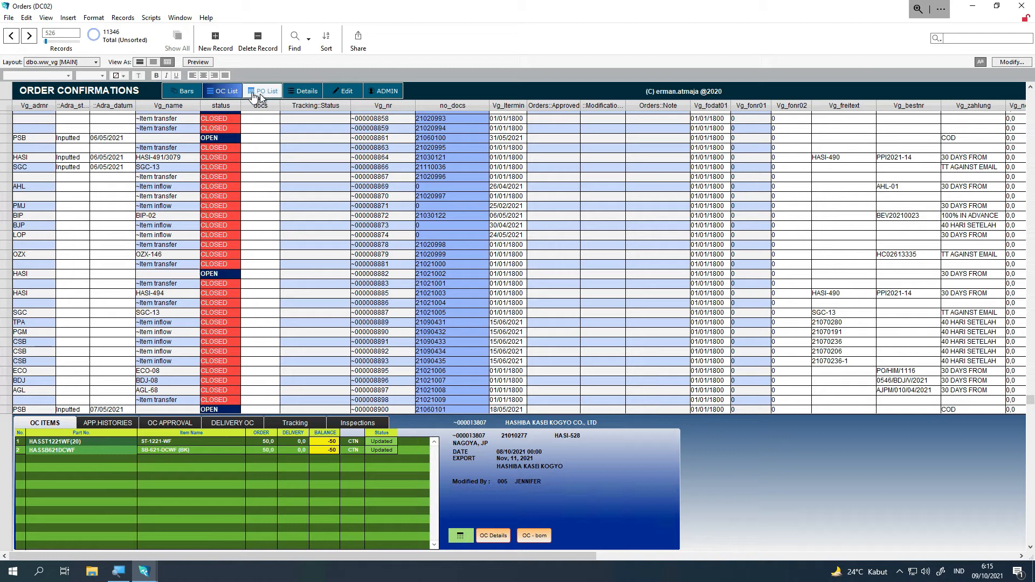
Step: List only the order confirmations and check the tracking status of the MCA order PPL-14
left_click(227, 92)
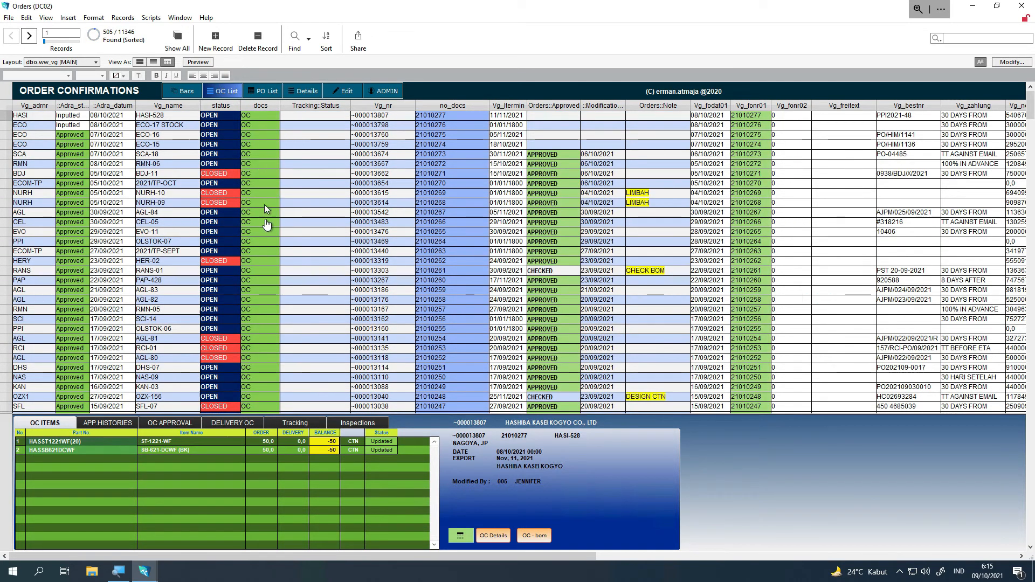
scroll(264, 238, "down", 10)
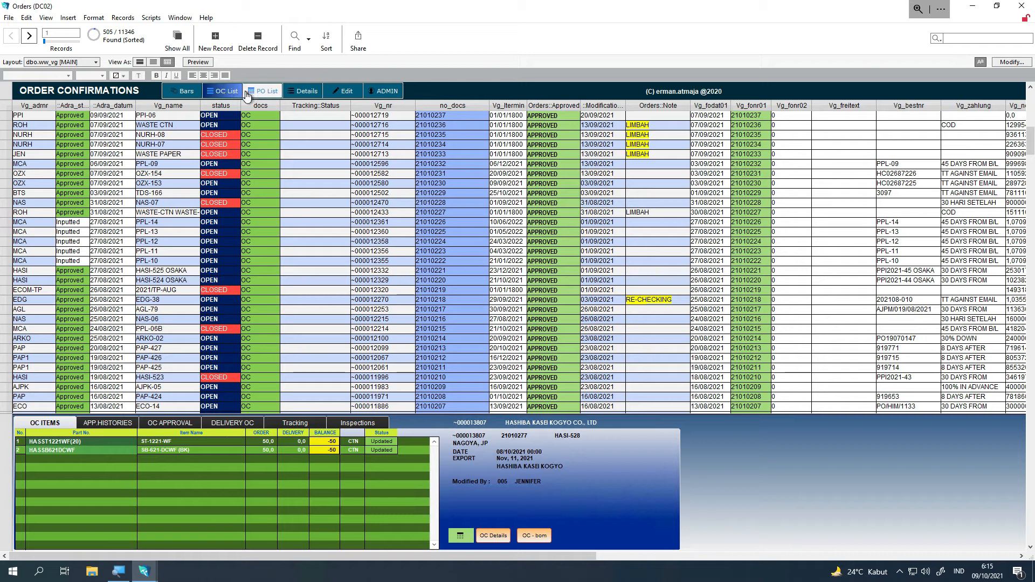
left_click(295, 224)
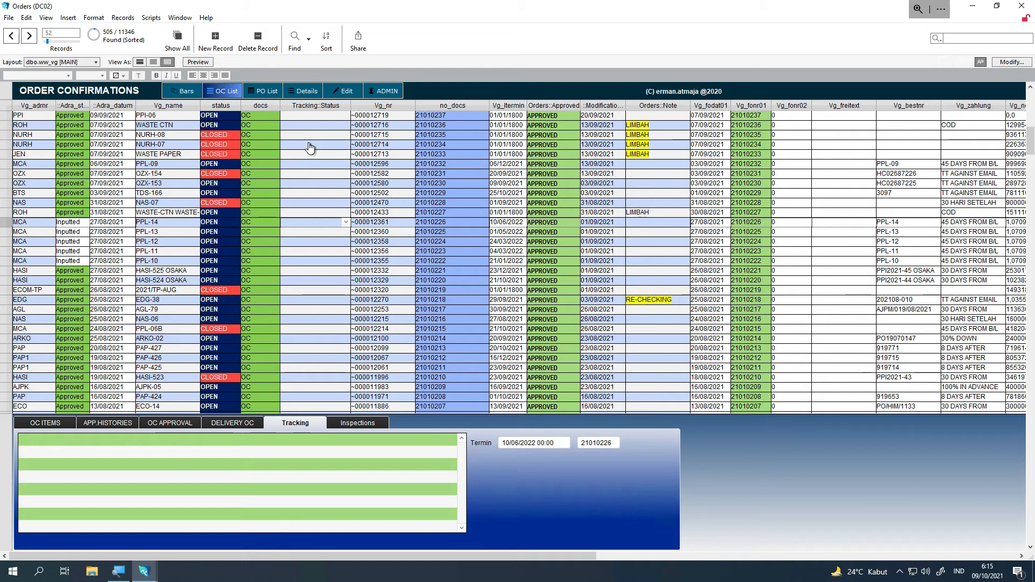
Step: List only the purchase orders and show the order items of the PGM entry for PAP-428
scroll(310, 148, "up", 4)
left_click(268, 95)
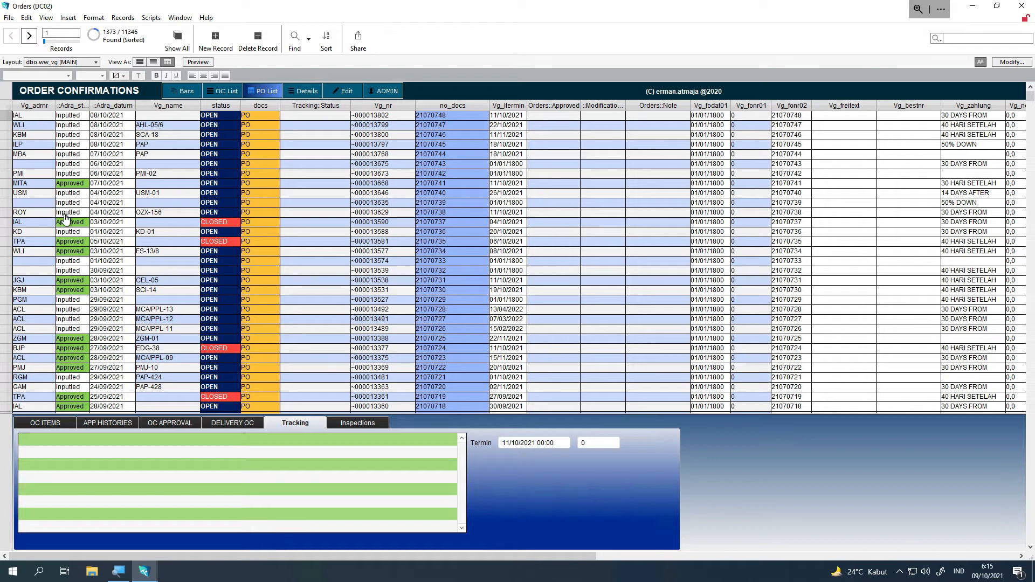
scroll(88, 265, "down", 5)
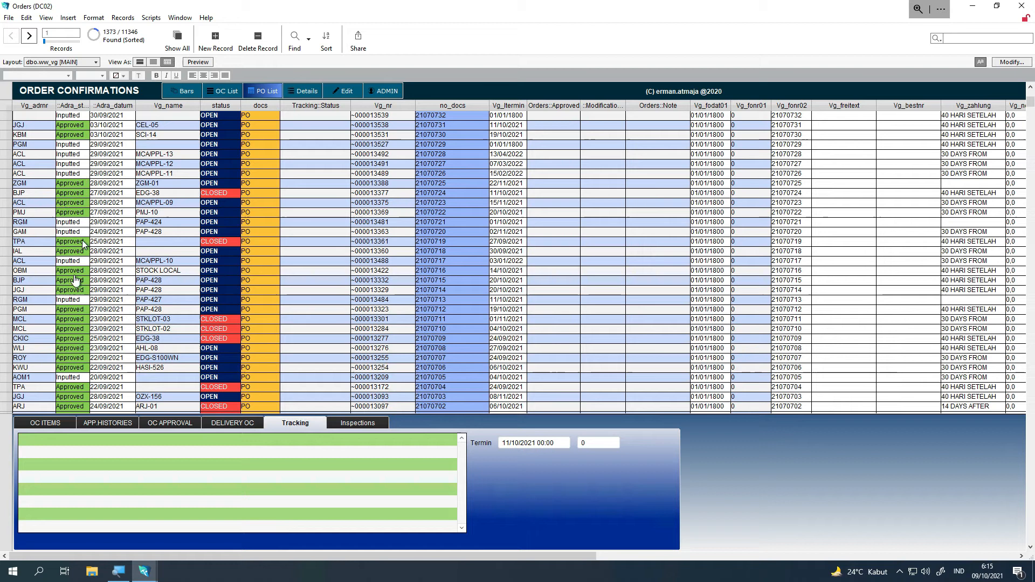
left_click(107, 312)
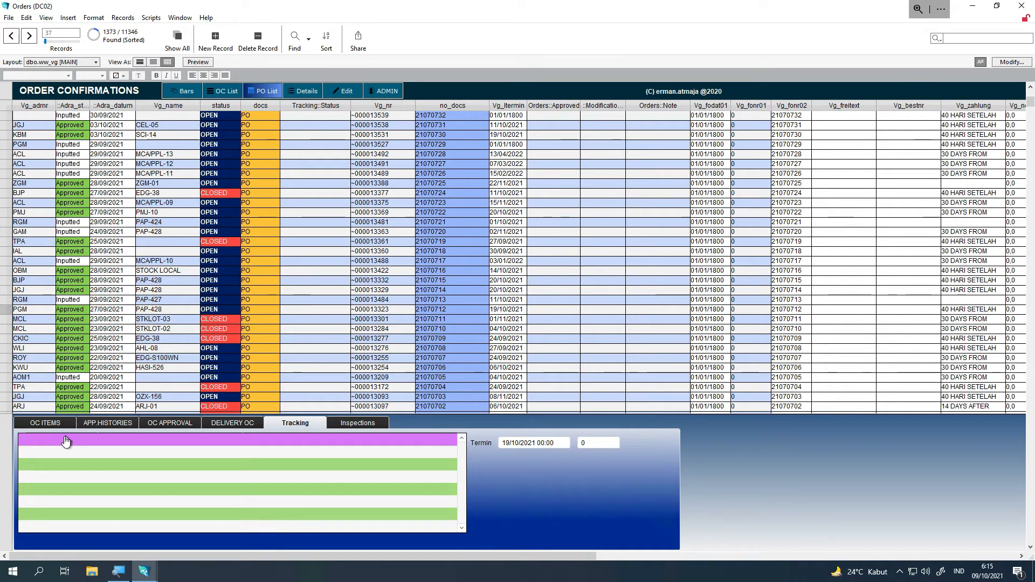
left_click(46, 423)
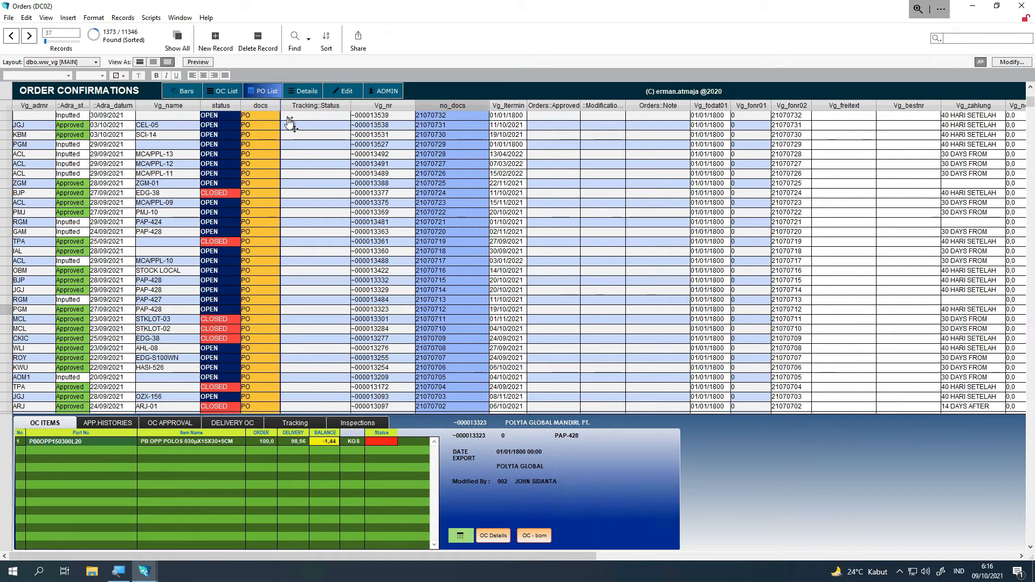
Step: Move the no_docs column directly after the docs column and look through the purchase order rows and their remaining columns
left_click_drag(290, 122, 289, 124)
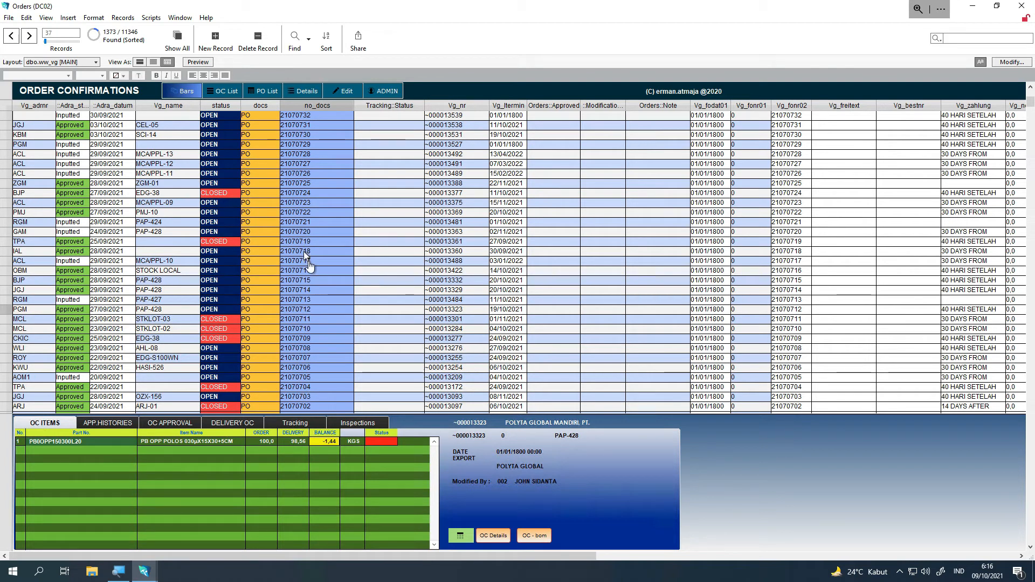
scroll(318, 299, "down", 5)
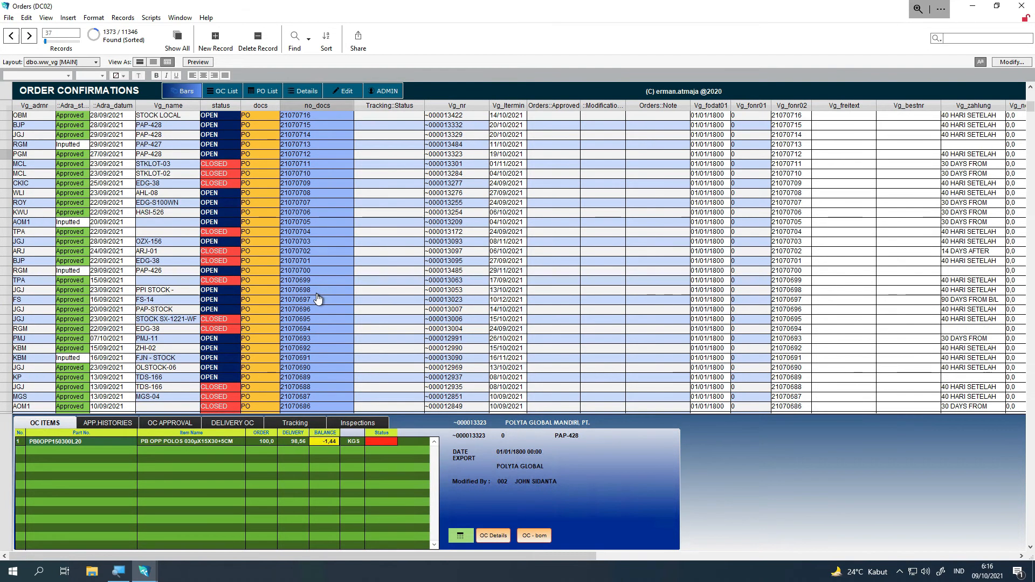
scroll(318, 300, "down", 5)
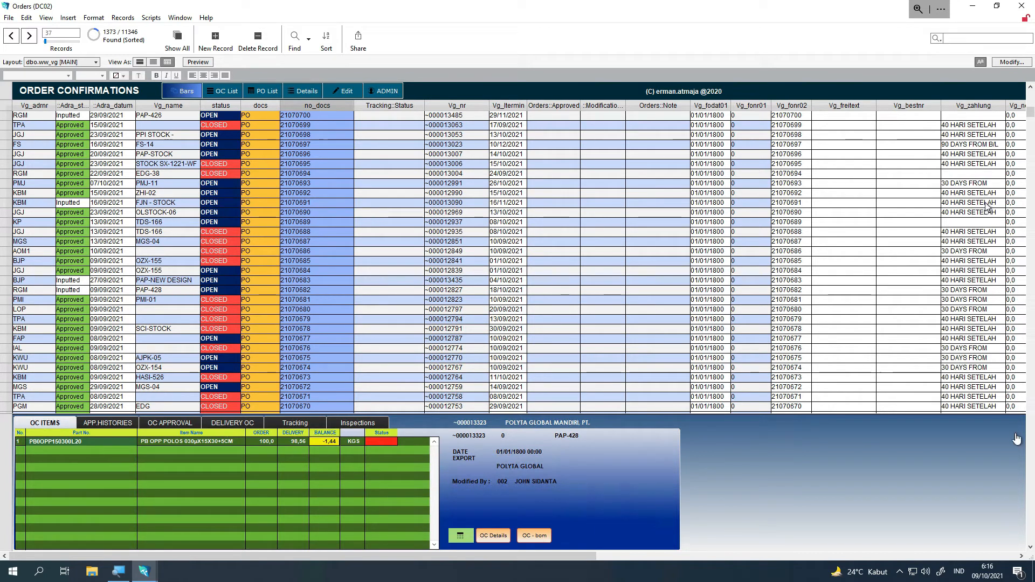
left_click_drag(1023, 559, 1023, 559)
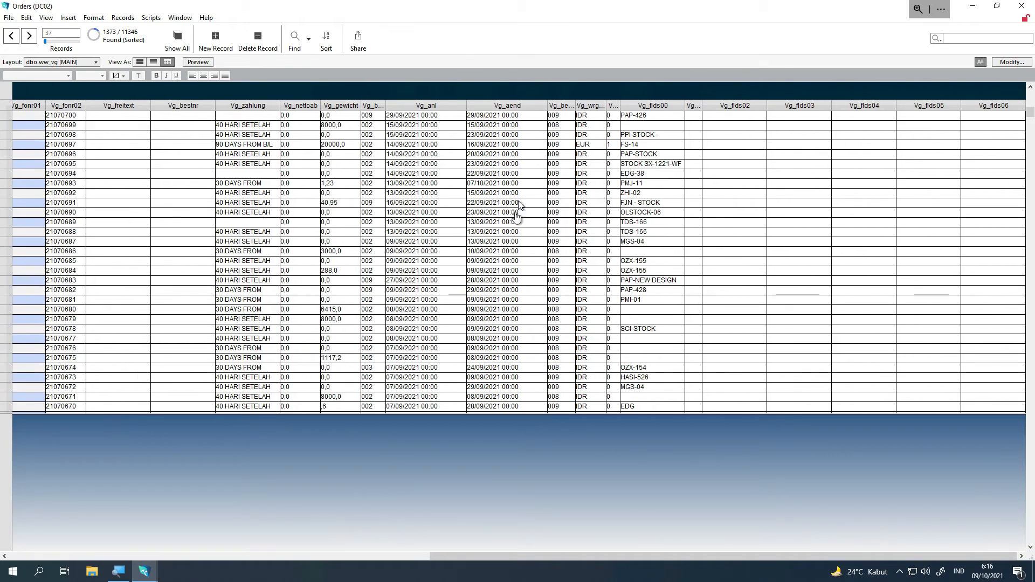
left_click_drag(437, 555, 12, 540)
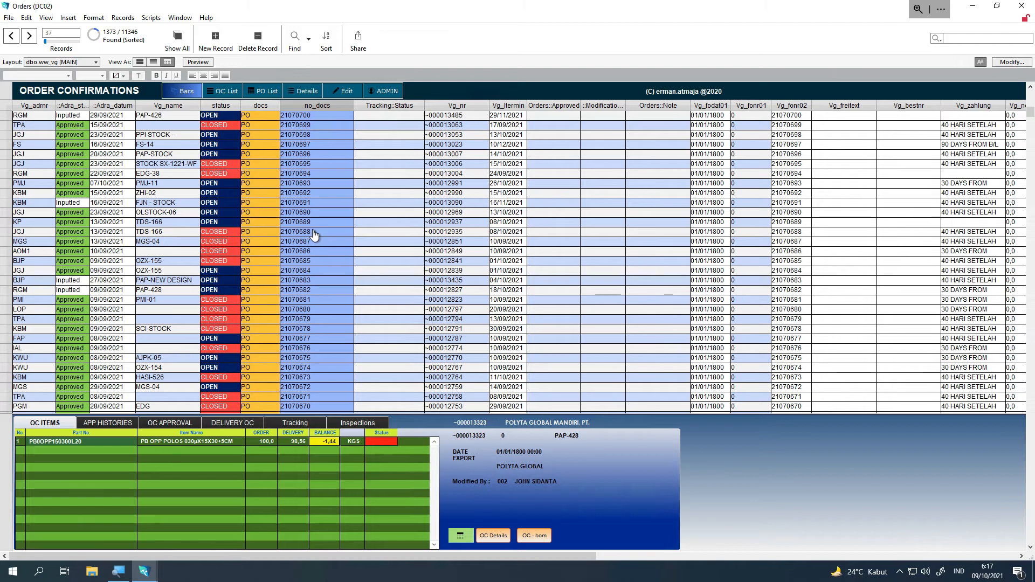
Step: Examine the order items of several purchase orders, including the IAL, MCL STKLOT-02 and TPA entries
left_click(171, 443)
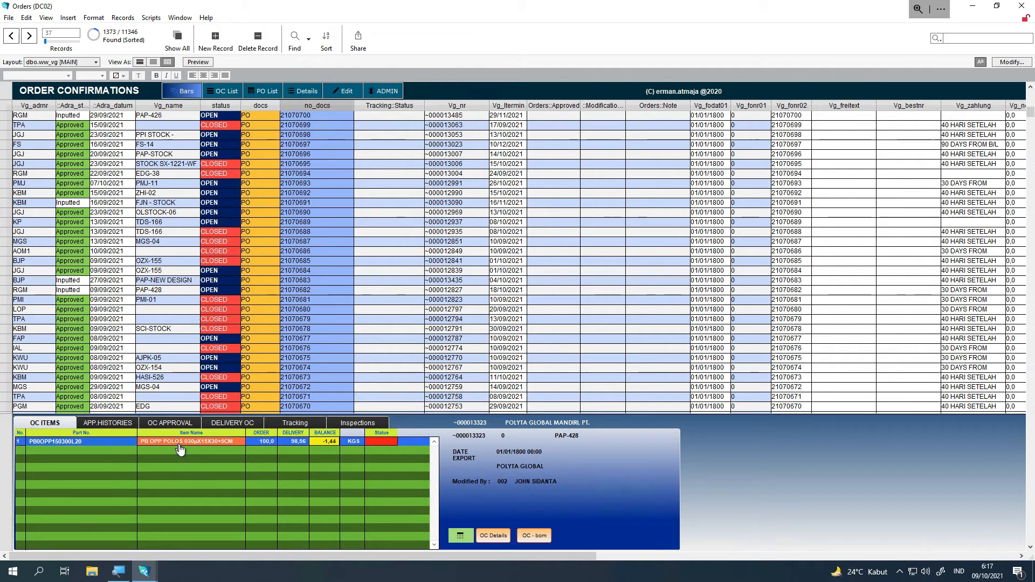
left_click(105, 349)
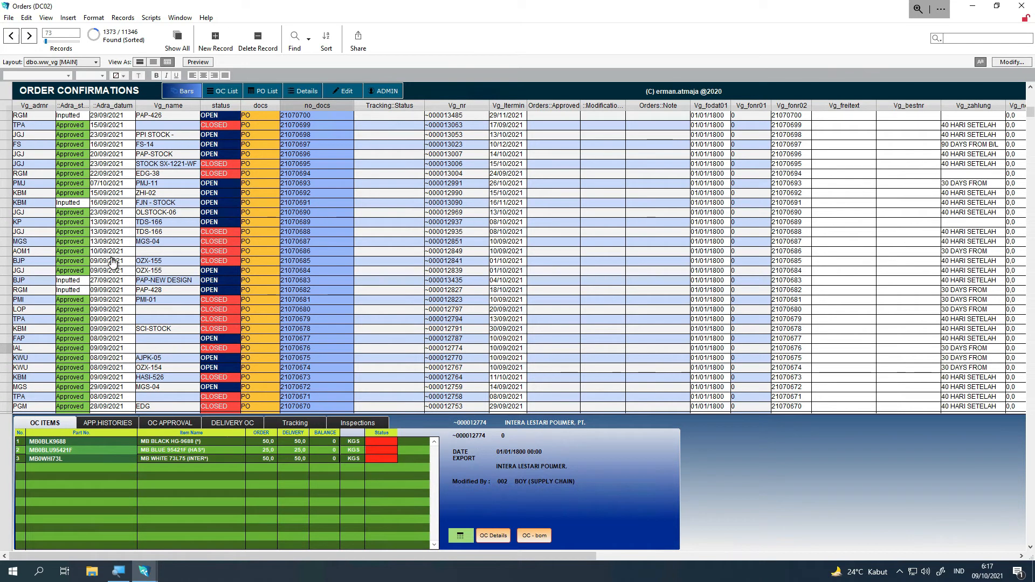
scroll(111, 208, "up", 4)
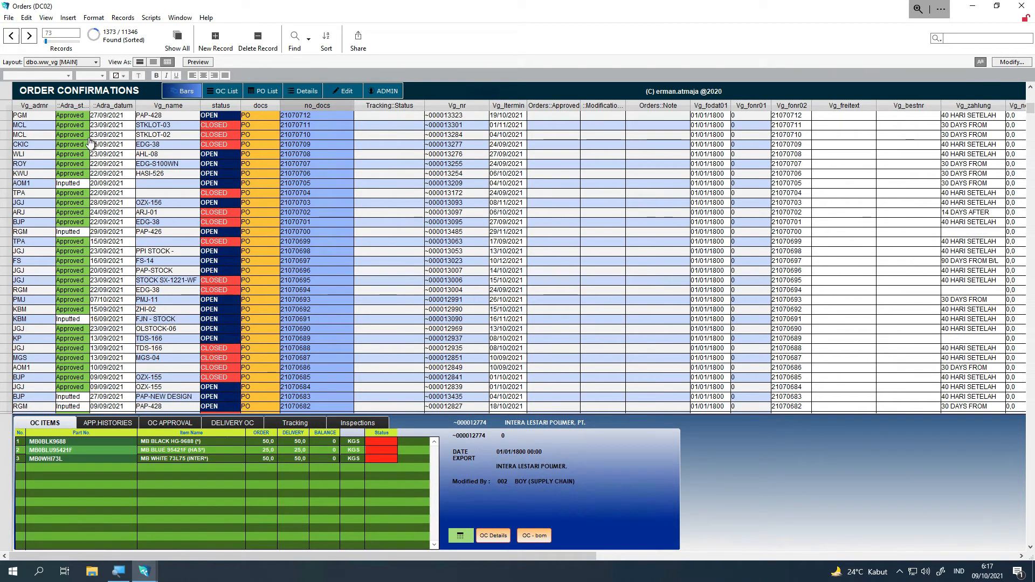
left_click(95, 134)
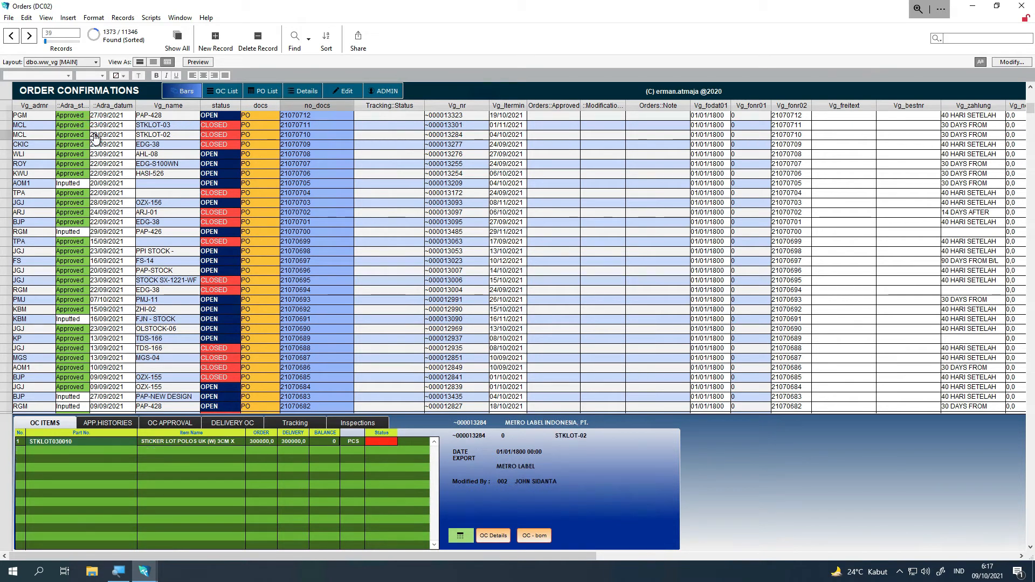
scroll(95, 147, "up", 3)
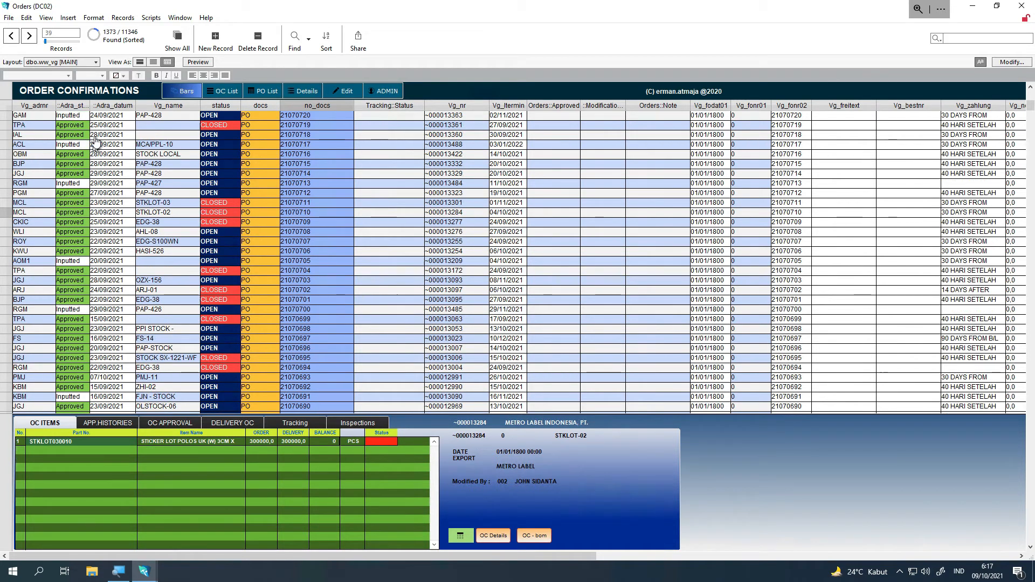
left_click(100, 130)
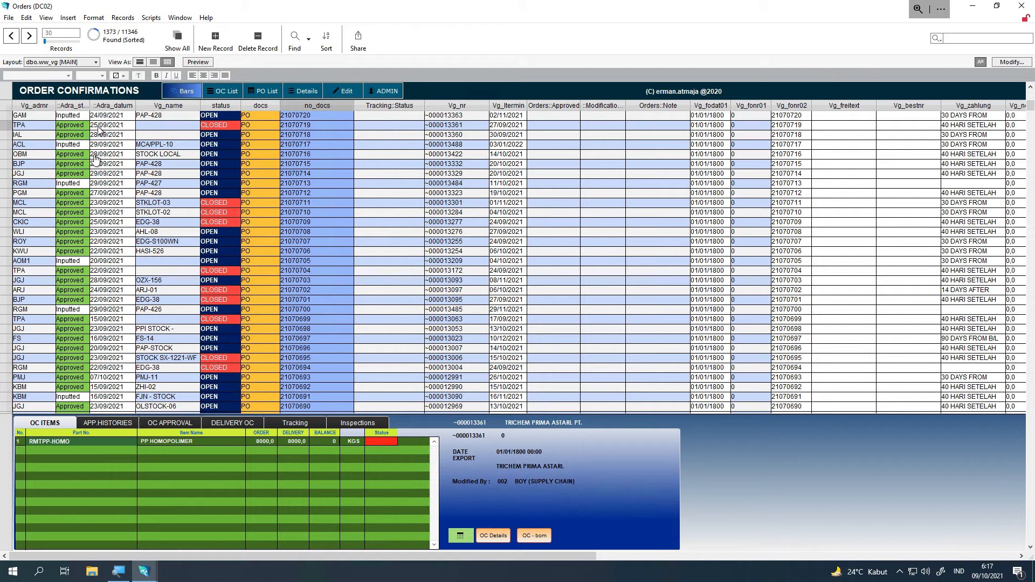
scroll(92, 188, "up", 2)
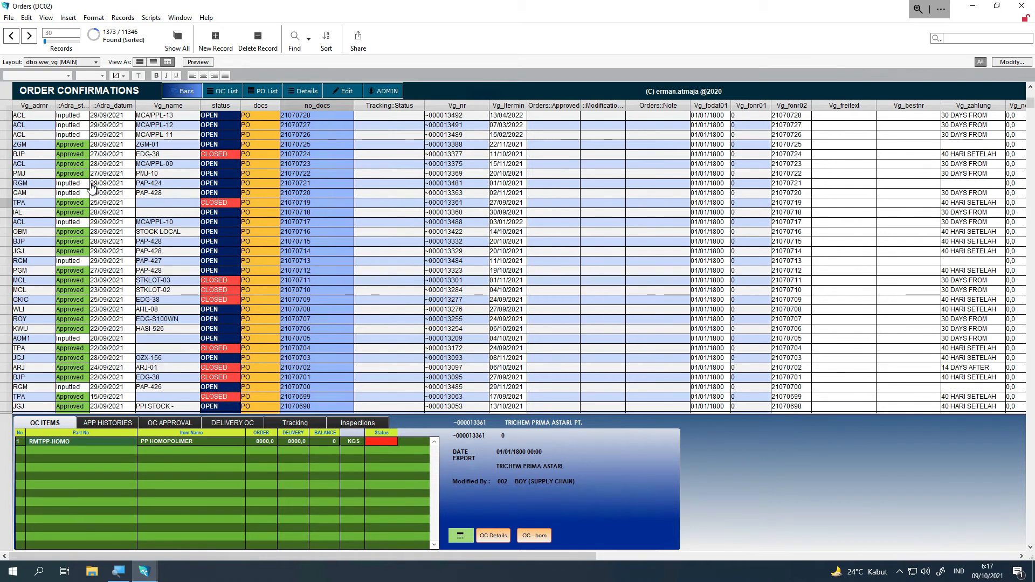
scroll(92, 187, "up", 2)
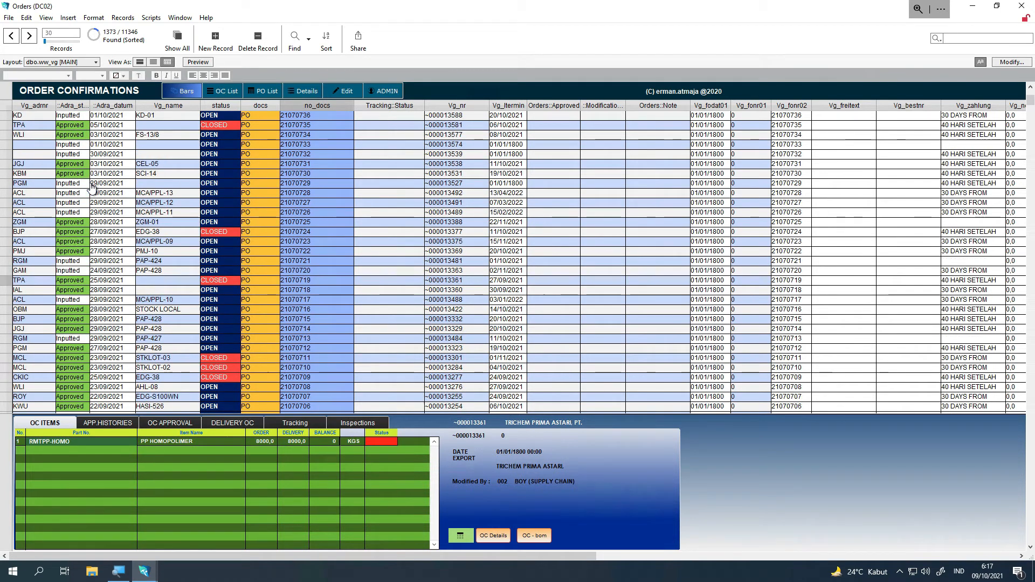
scroll(91, 187, "up", 1)
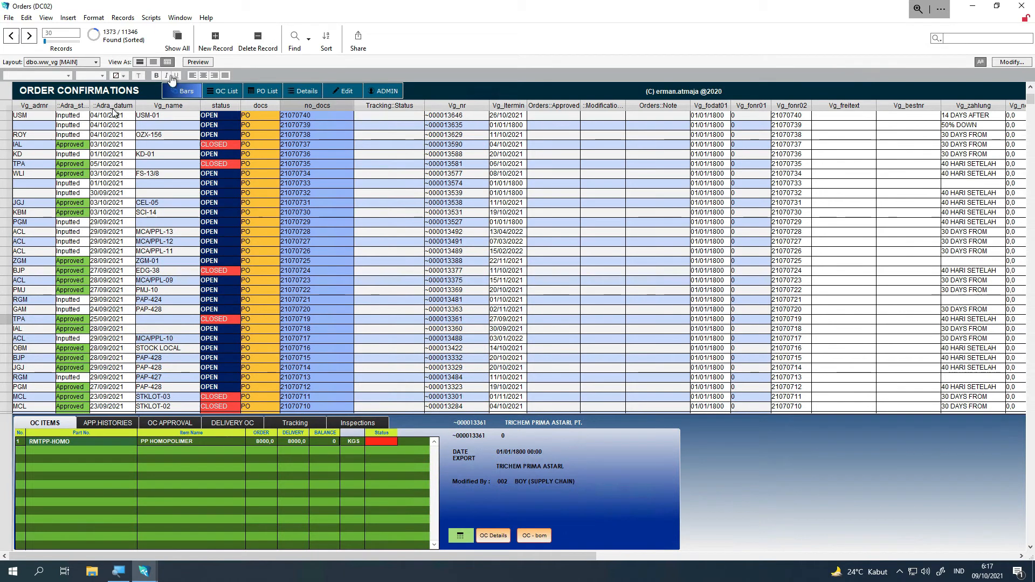
Step: Find the purchase orders whose Vg_admr is CSB
left_click(290, 39)
left_click(31, 117)
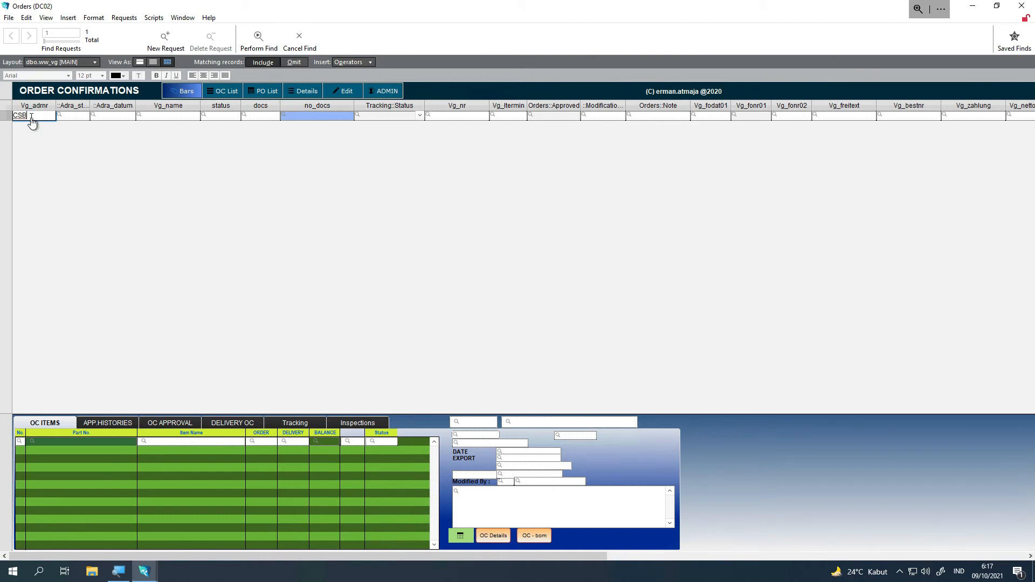
type("CSB")
left_click(259, 116)
left_click(261, 39)
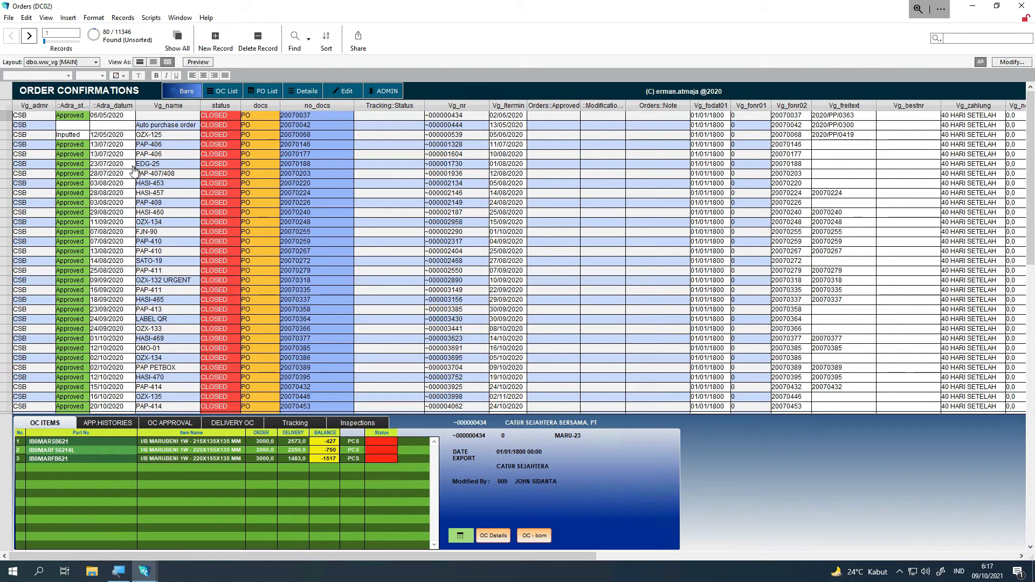
Step: Open the article IB0MARSB621 from the first CSB order's items and show its Files/Designs
left_click(174, 450)
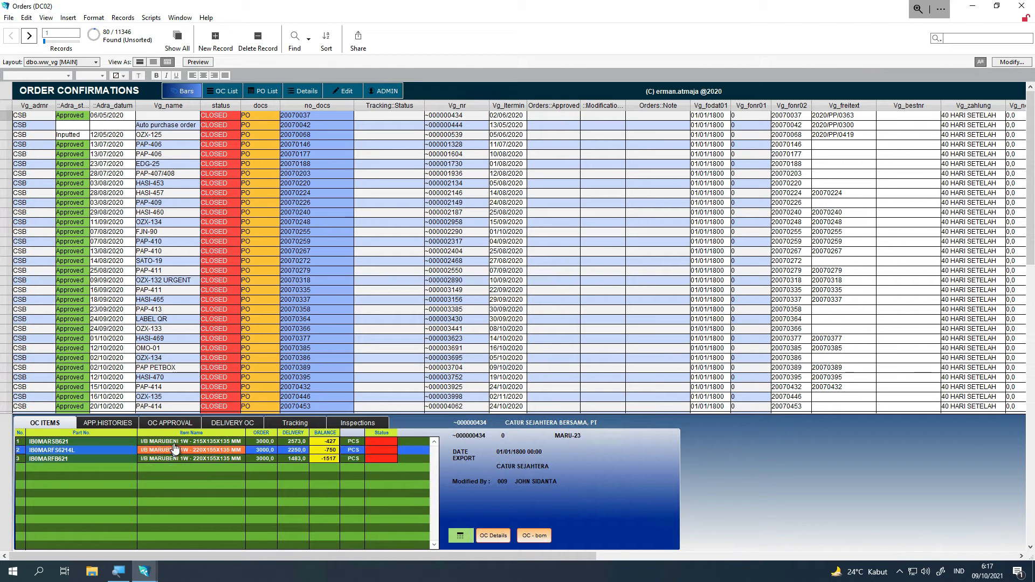
left_click(175, 444)
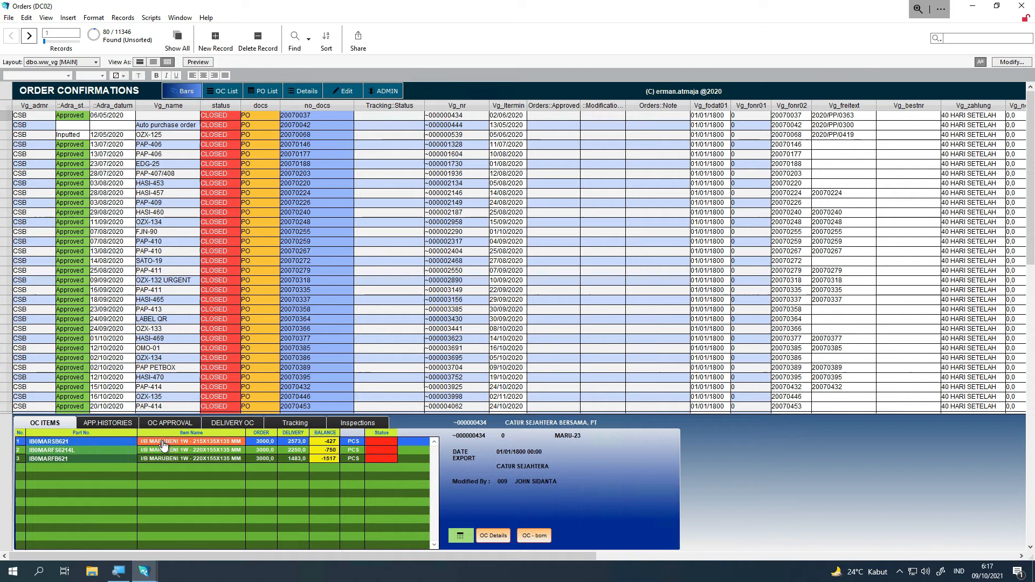
left_click(163, 446)
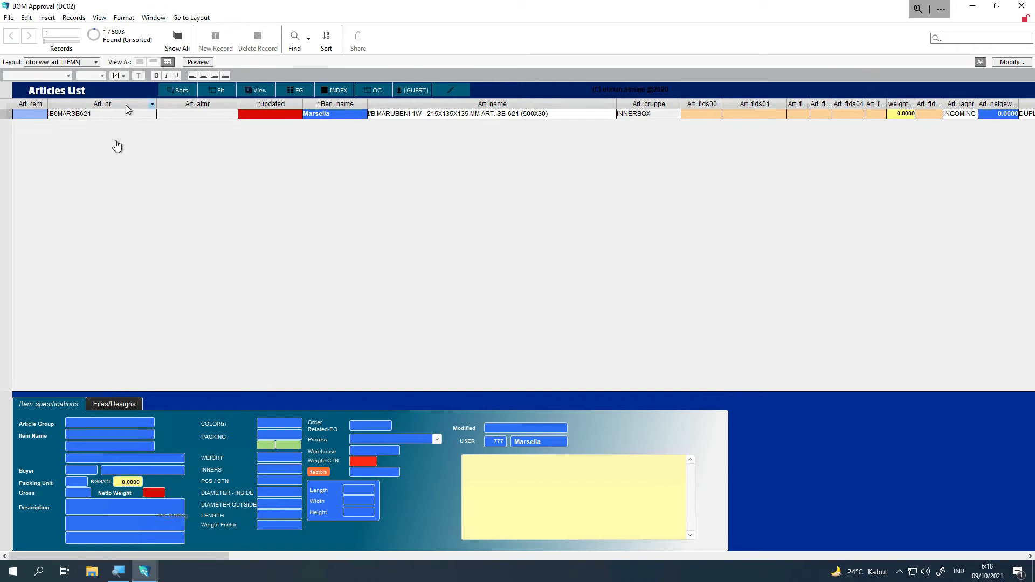
left_click(111, 406)
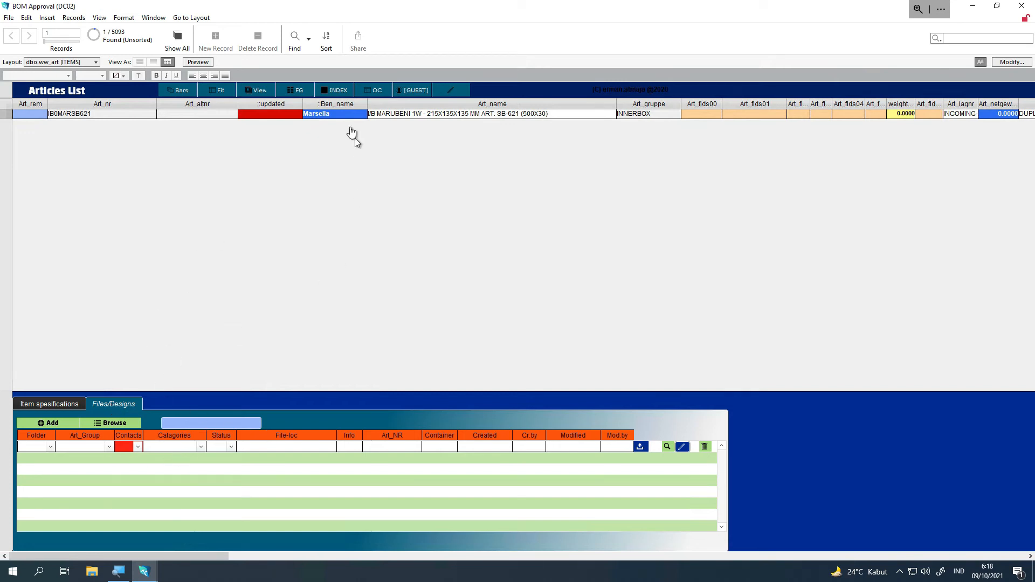
Step: Show all articles, restrict the list to finished goods (FG), and open the bill of material index of HASSB621DCWF
left_click(342, 92)
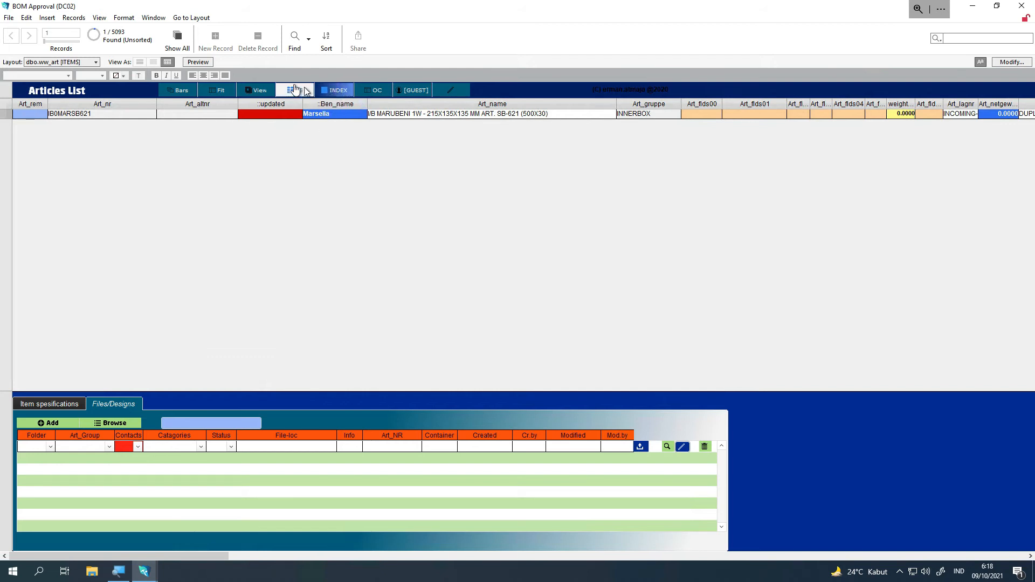
left_click(177, 38)
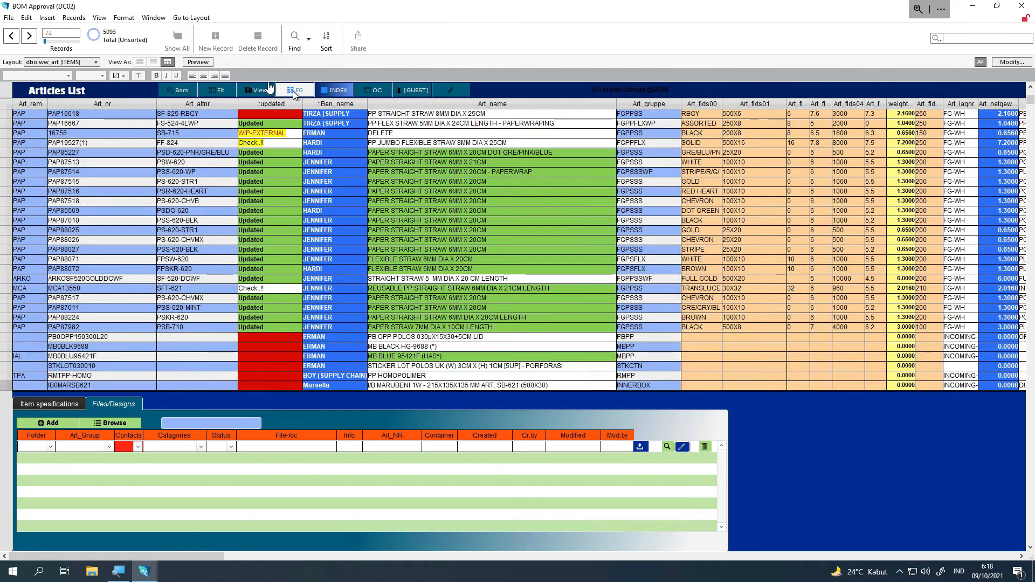
left_click(294, 91)
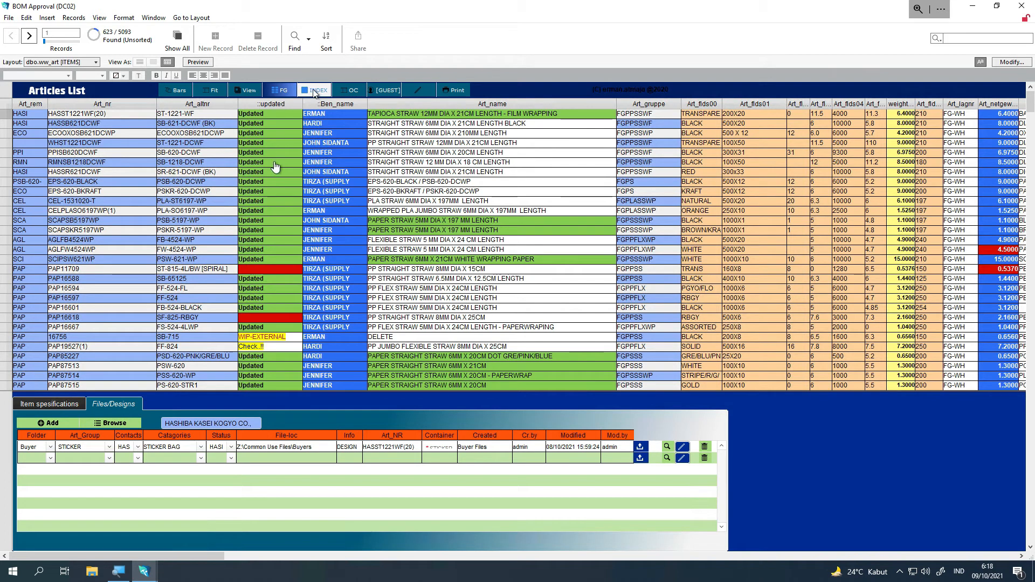
left_click(275, 124)
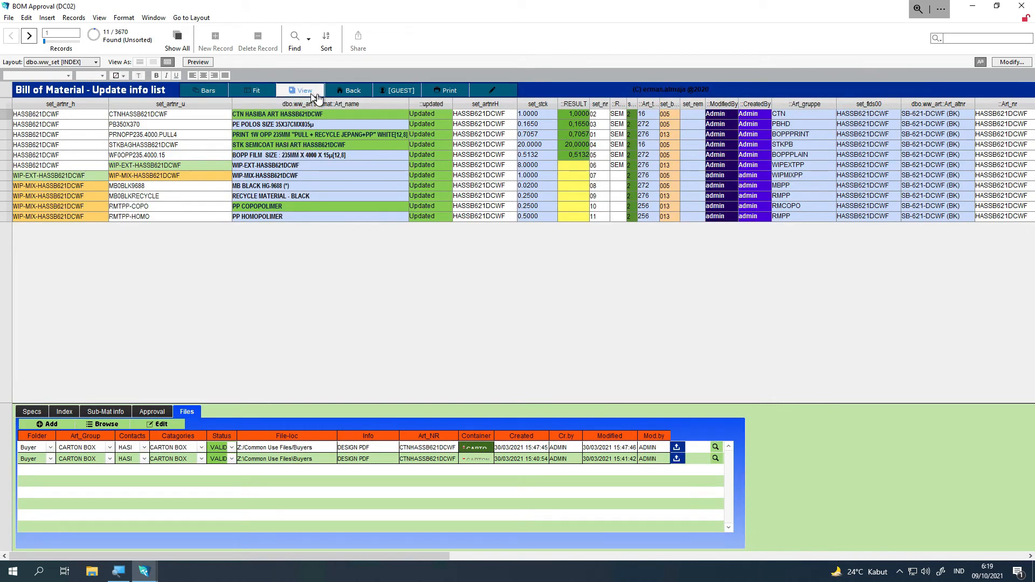
Step: Return to the orders, select the CSB purchase order named SATO-19 and open its article IB0STOF621GRE
left_click(154, 18)
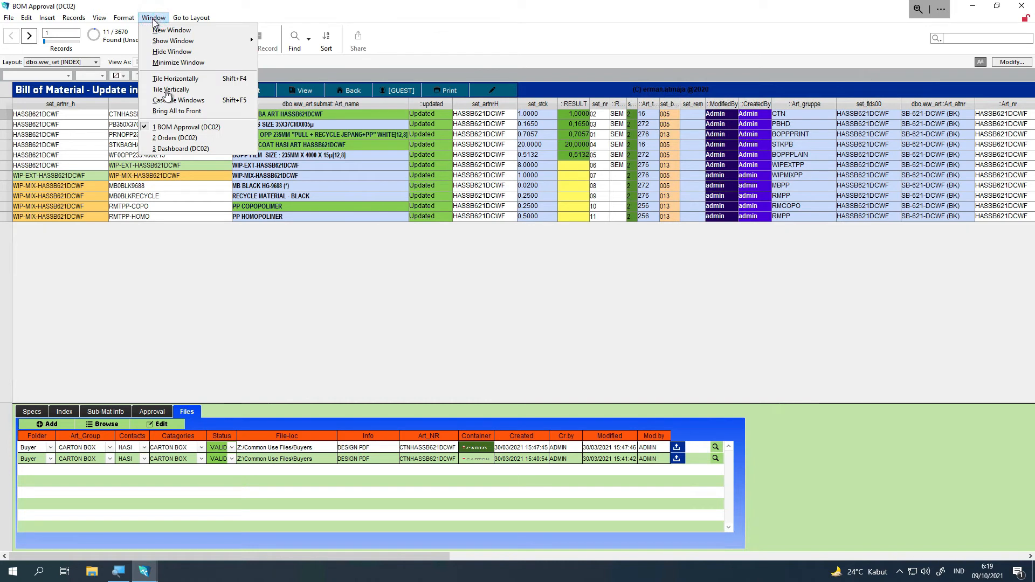
left_click(182, 138)
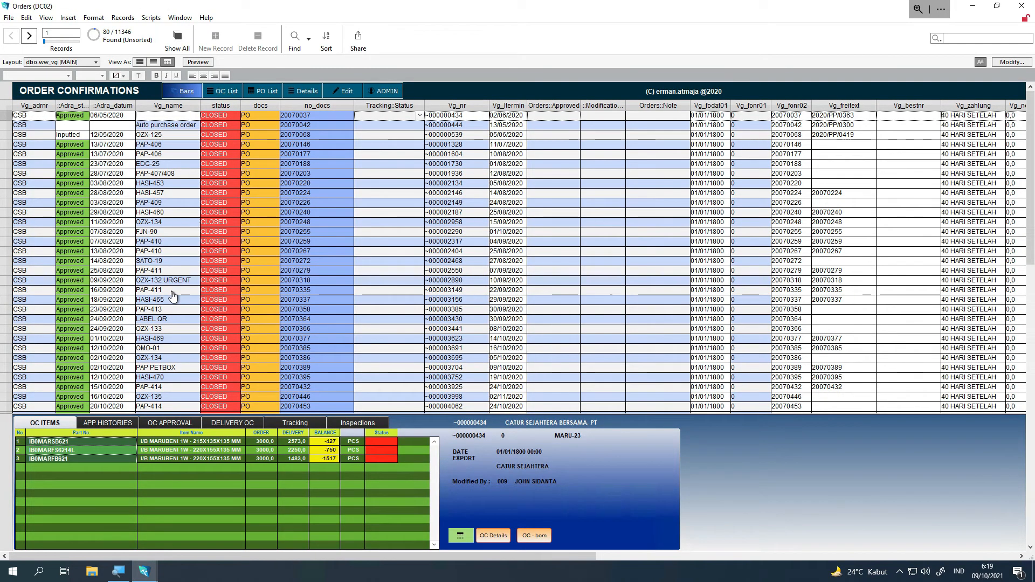
left_click(106, 262)
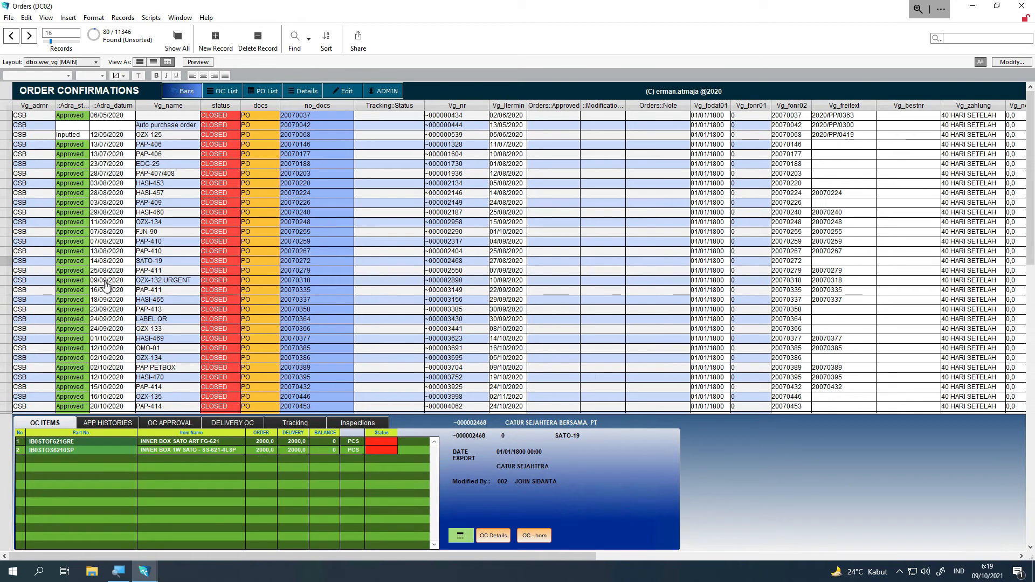
left_click(186, 447)
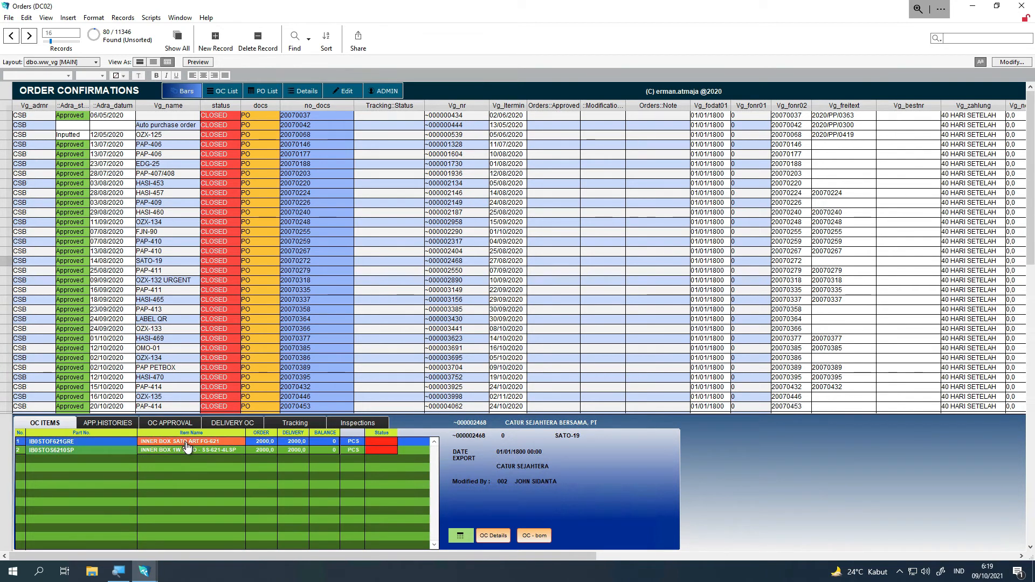
left_click(128, 407)
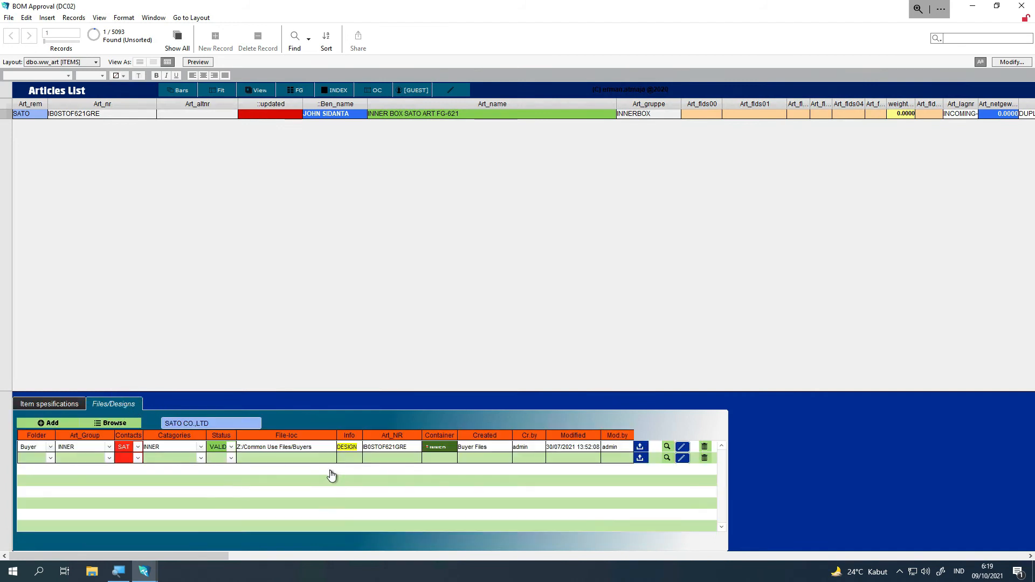
Step: Return to the orders and constrain the found set to the no_docs value of the SATO-19 purchase order
left_click(154, 17)
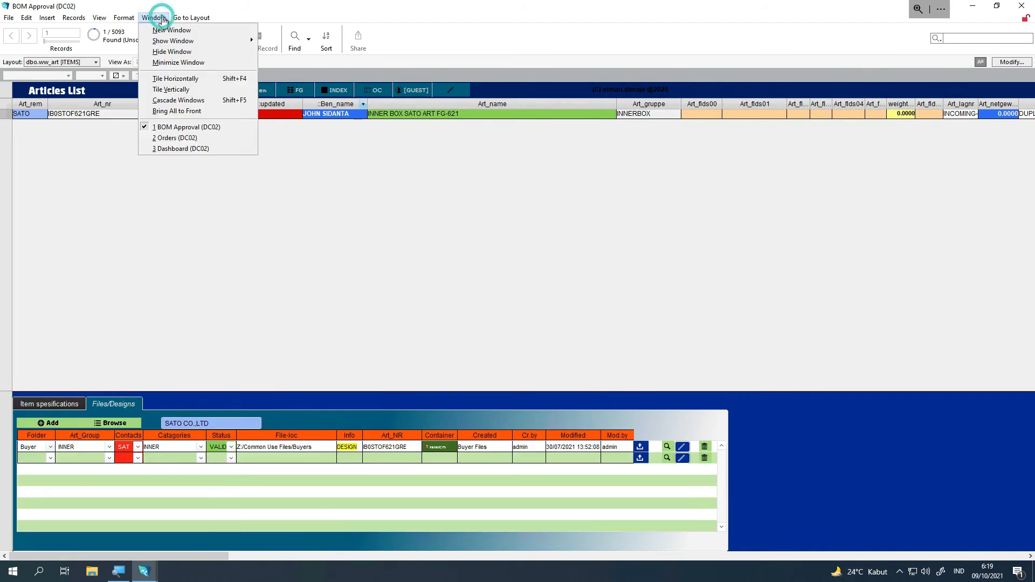
left_click(162, 138)
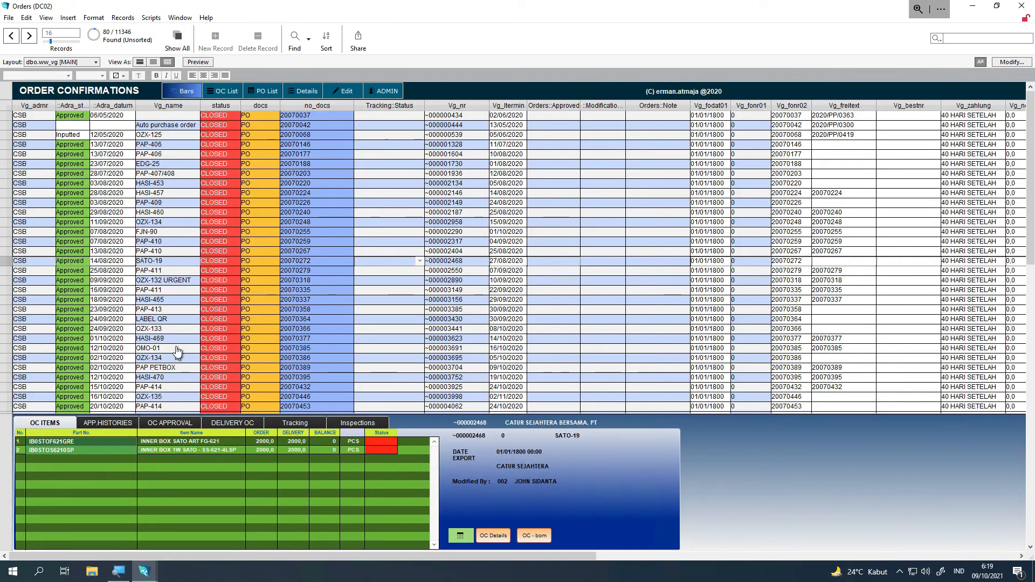
left_click(305, 263)
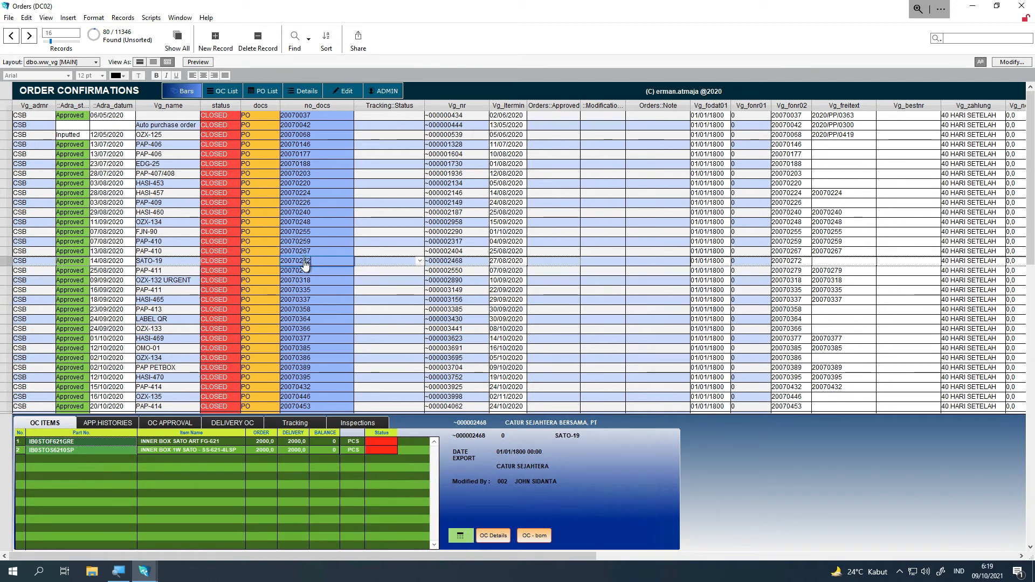
right_click(305, 263)
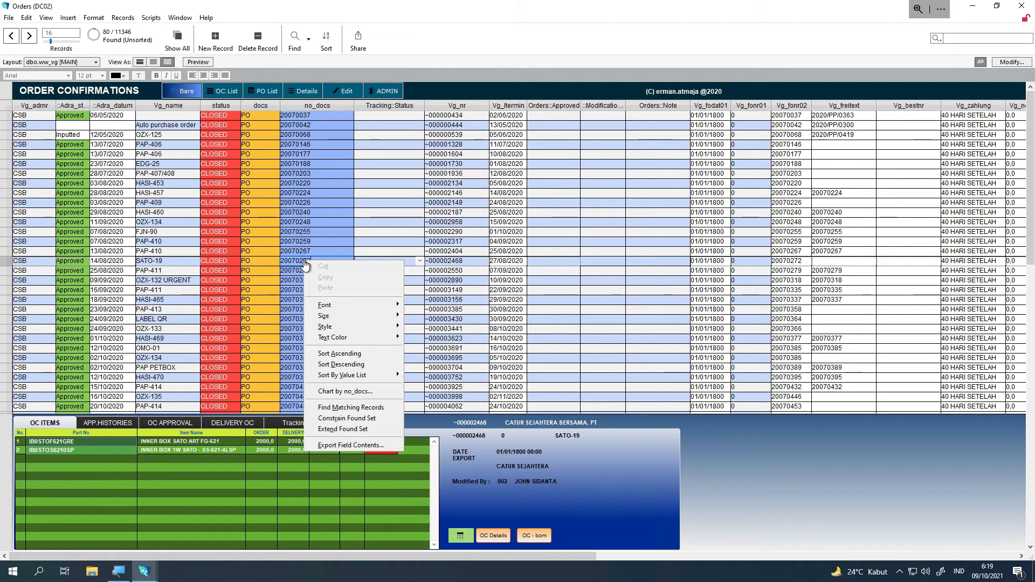
left_click(338, 418)
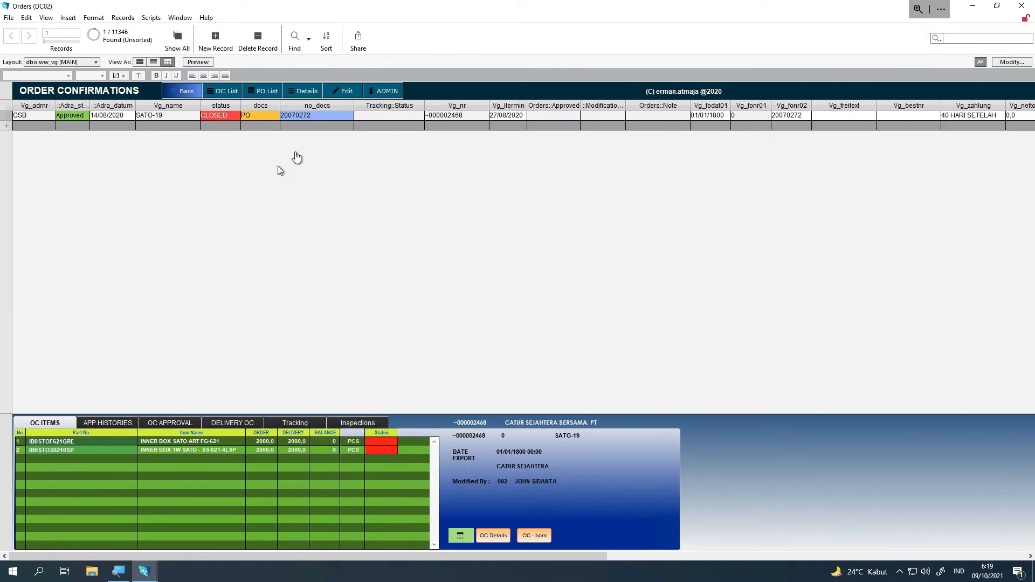
right_click(311, 123)
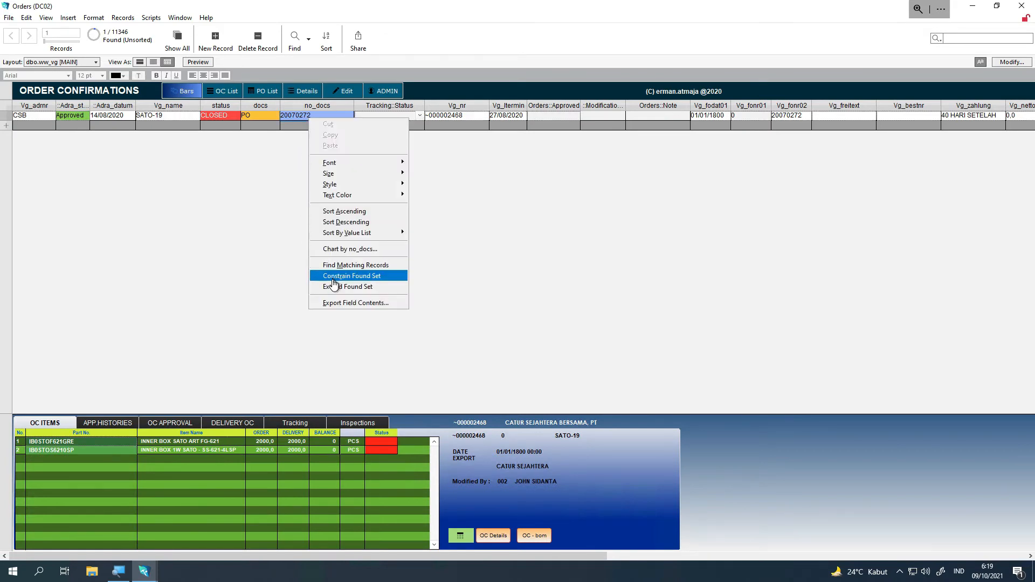
left_click(247, 211)
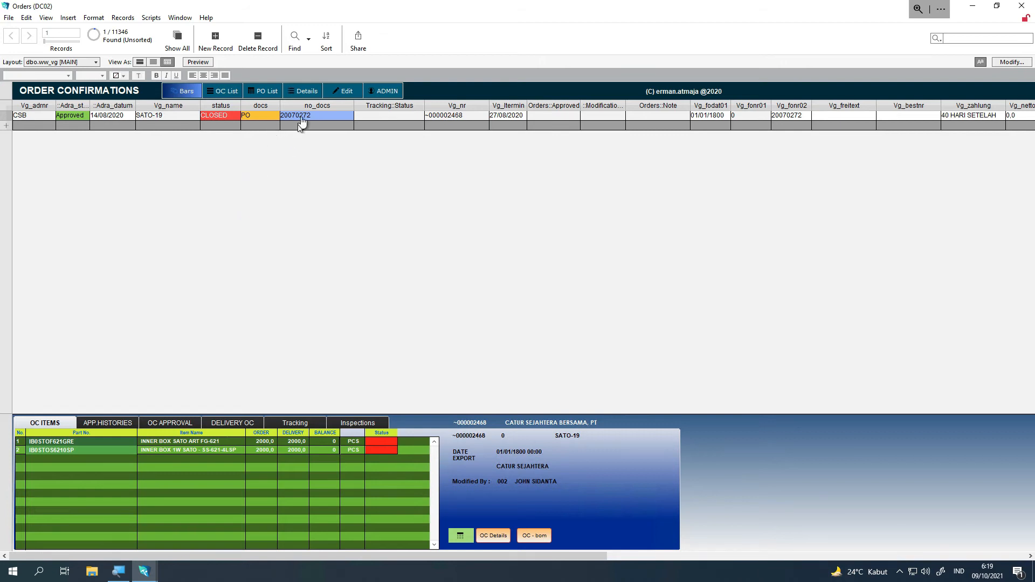
Step: Open the article IB0STOS6210SP from the SATO-19 order's items to check its files, and return to the orders
left_click(170, 451)
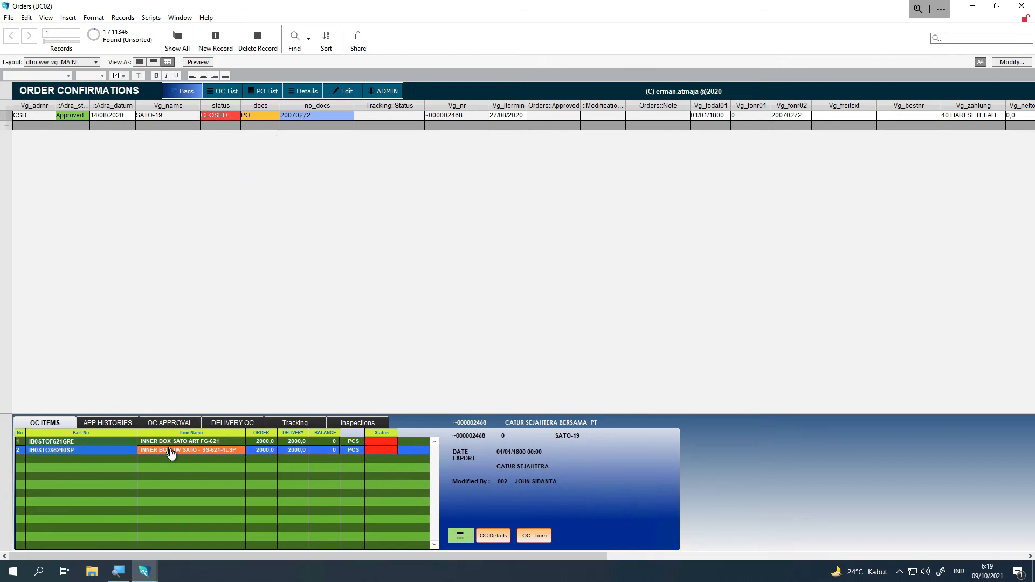
left_click(169, 453)
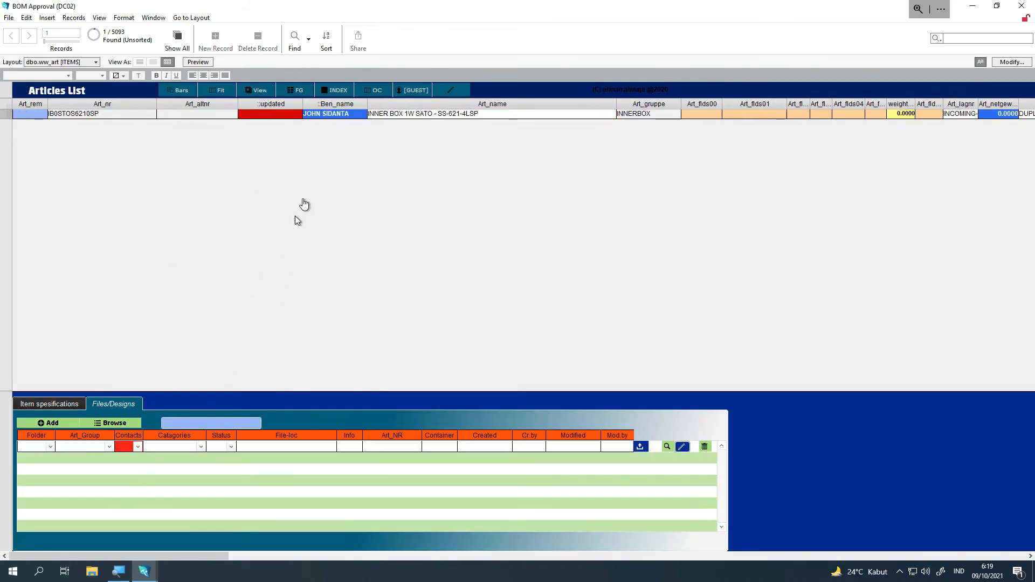
left_click(149, 19)
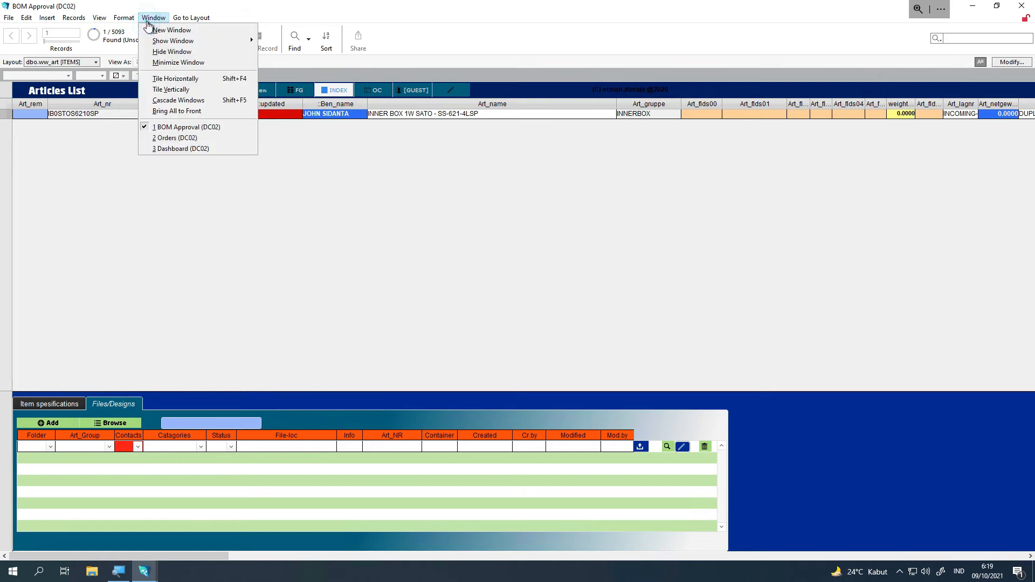
left_click(177, 139)
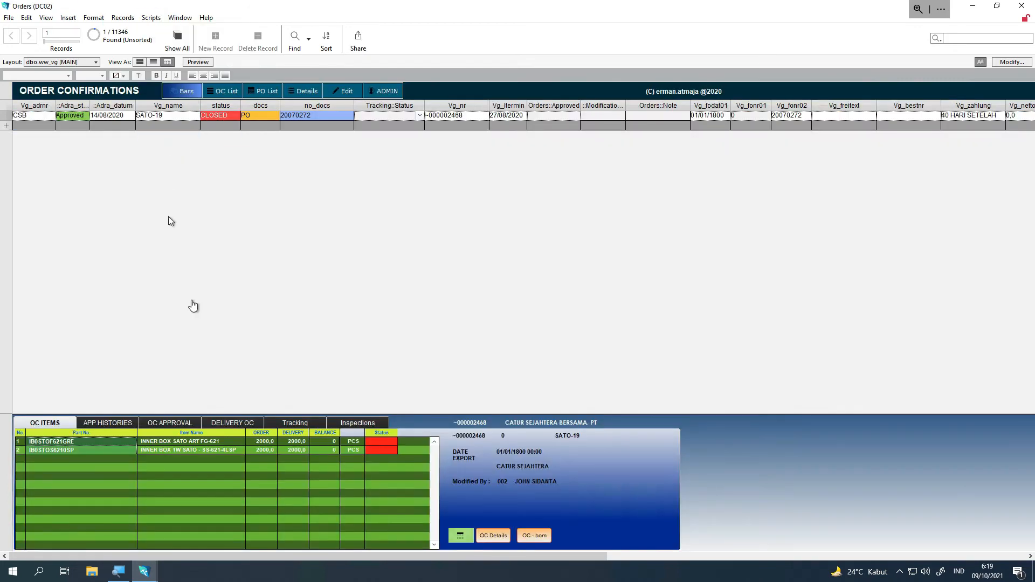
Step: Browse the design files of article IB0STOF621GRE from the order's items, view the INNER BOX FG-621 PDF and close it
left_click(205, 447)
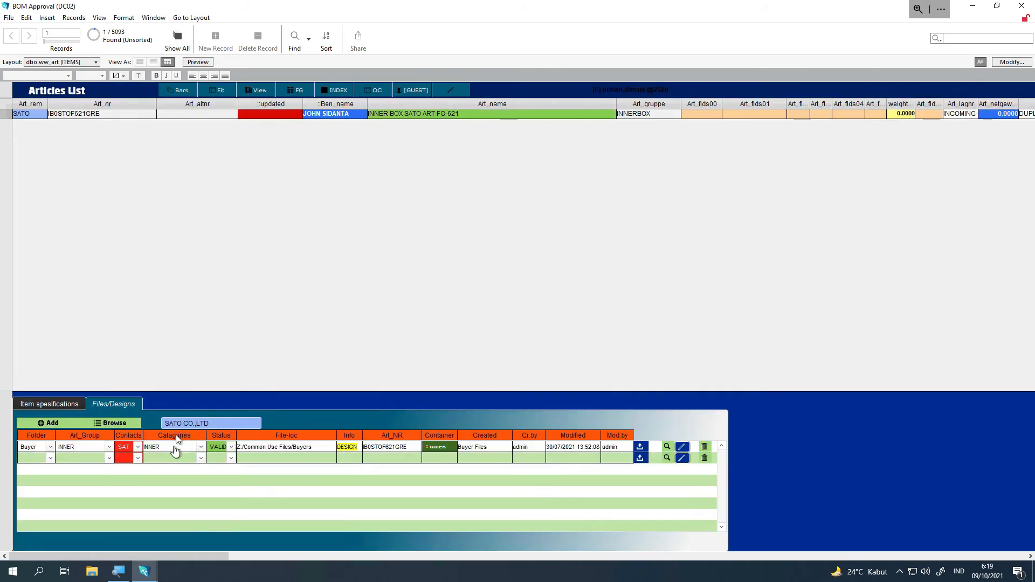
left_click(117, 422)
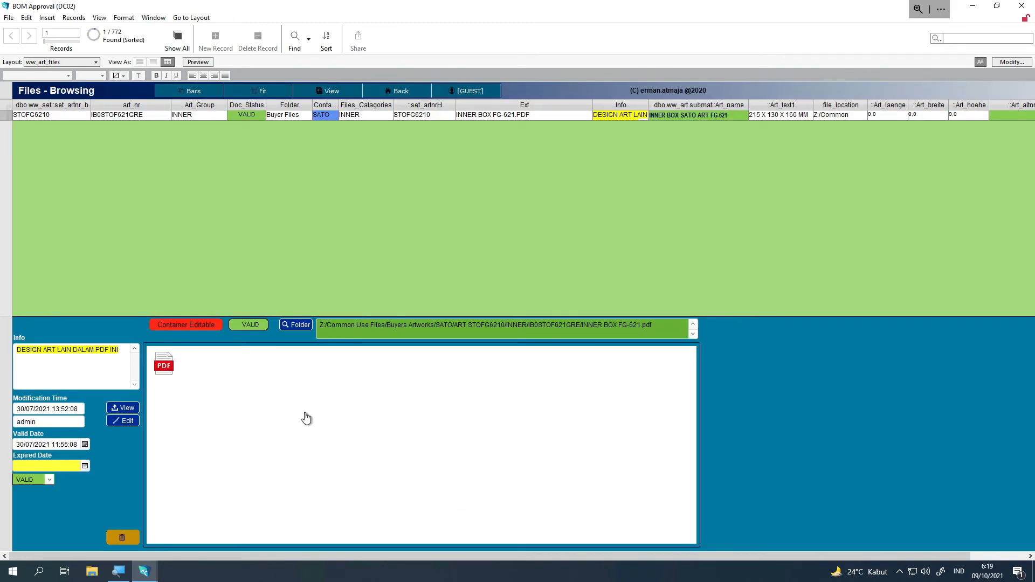
left_click(124, 423)
left_click(601, 355)
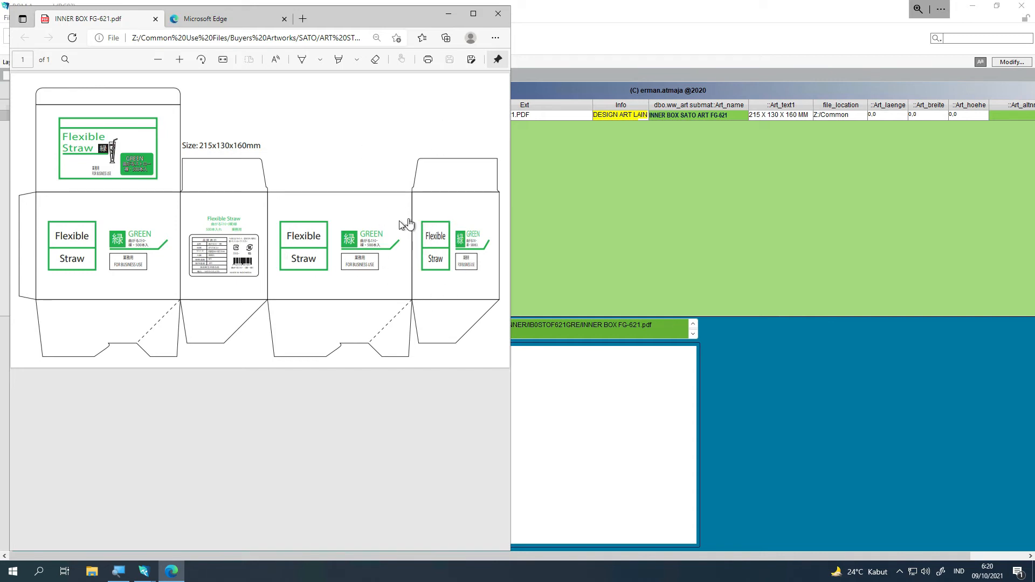
left_click(499, 16)
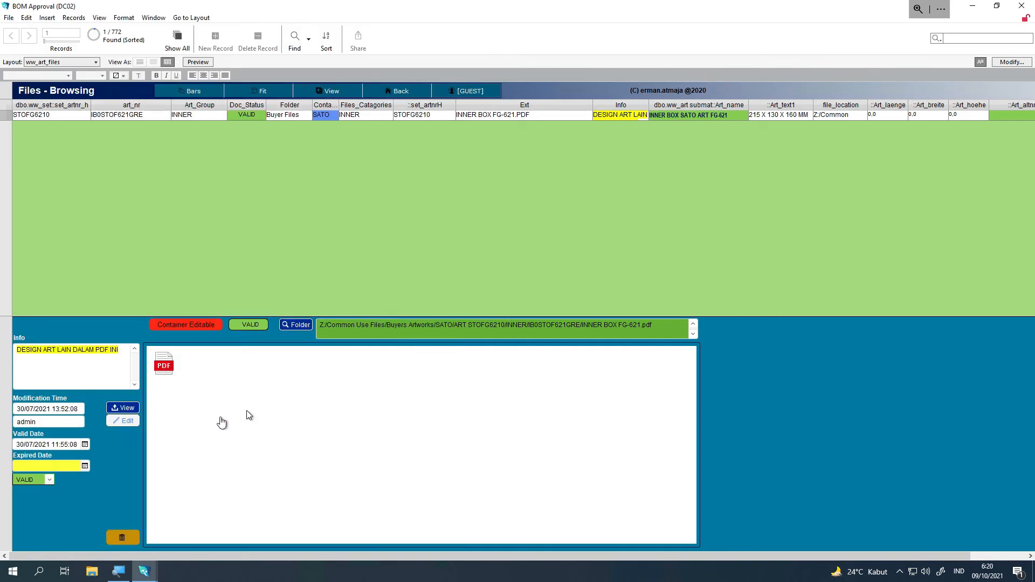
Step: Open INNER BOX FG-621 from its folder in PDF-XChange Editor and make that editor the default PDF application for all users
left_click(298, 326)
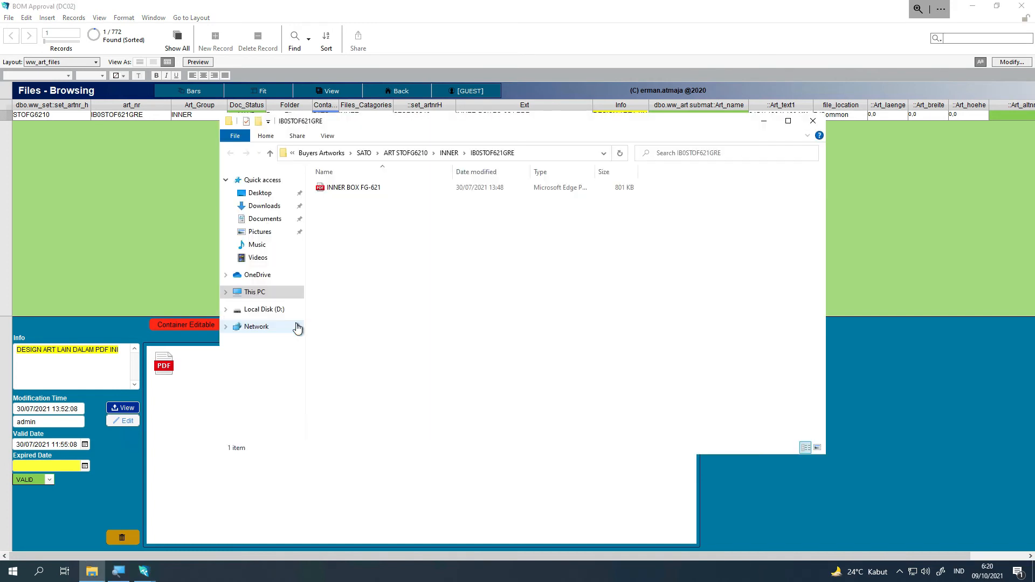
left_click(341, 193)
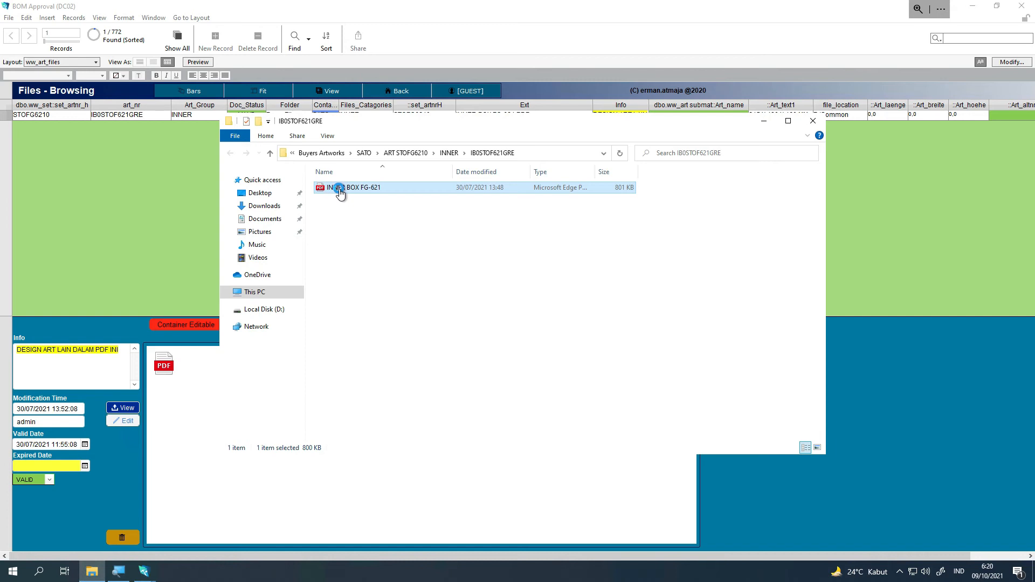
double_click(378, 190)
right_click(377, 190)
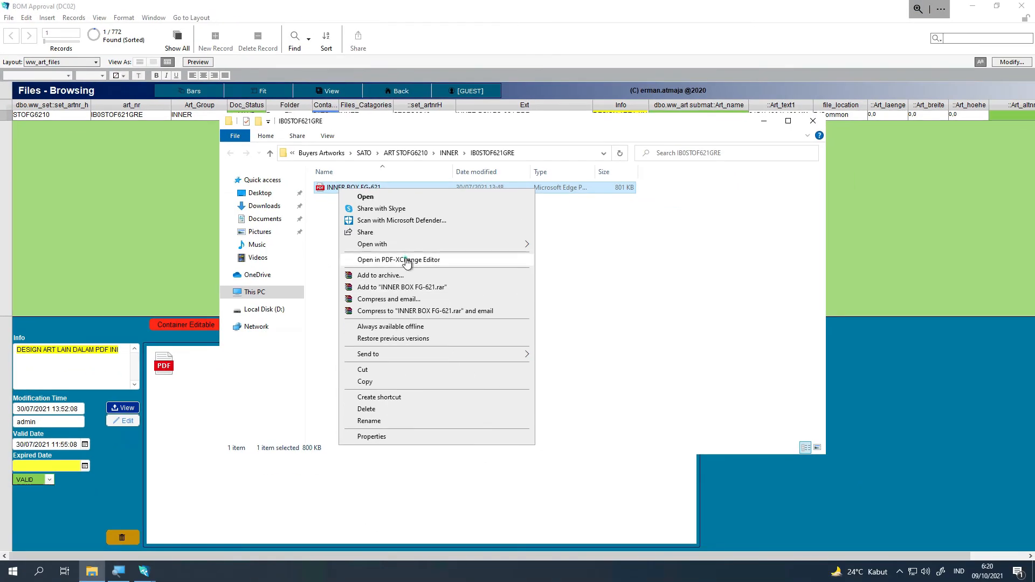
left_click(407, 260)
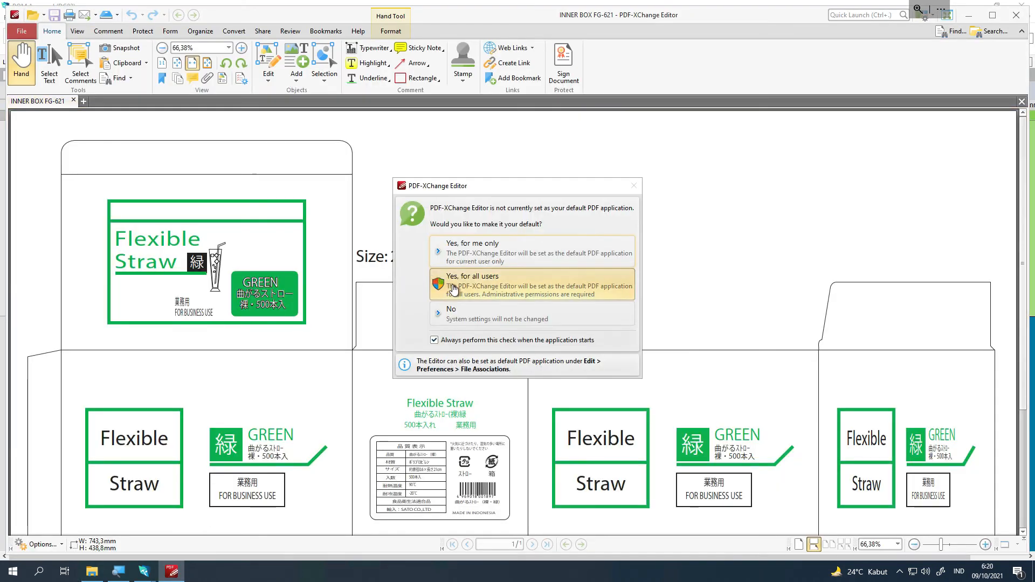
left_click(454, 290)
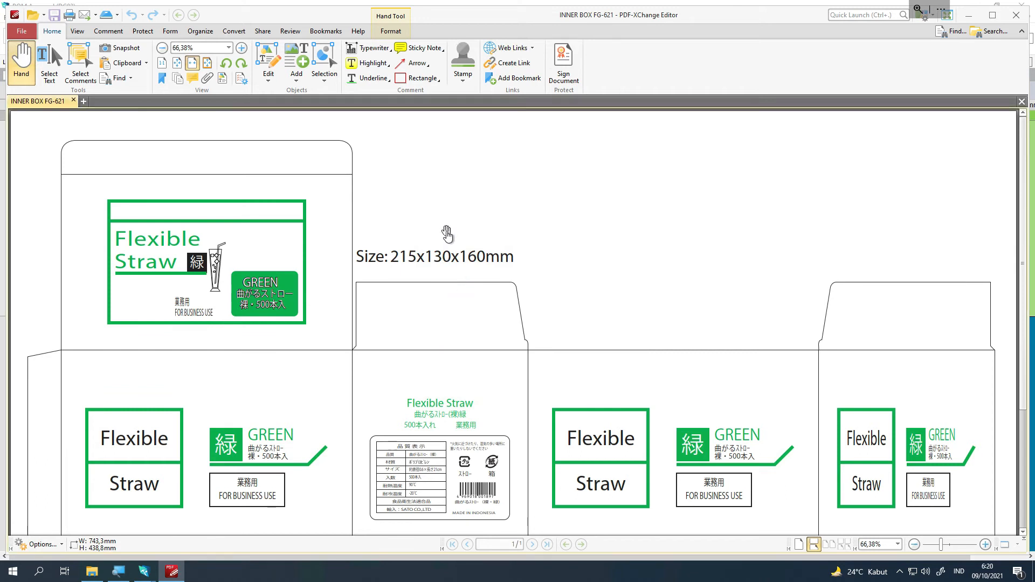
Step: Examine the INNER BOX FG-621 design, minimise the PDF editor and return to the Files - Browsing list
scroll(447, 233, "down", 5)
scroll(447, 233, "up", 5)
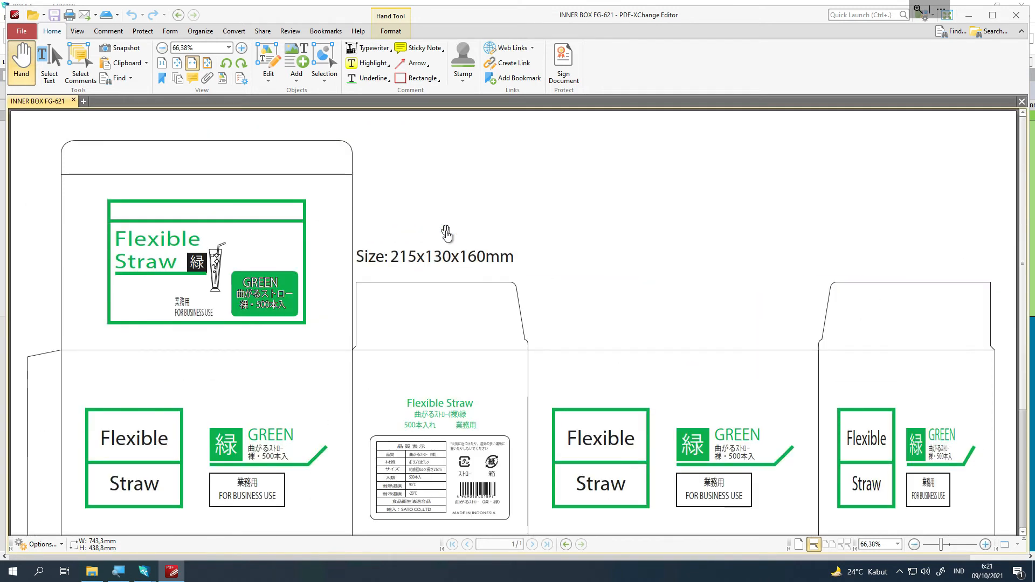
scroll(447, 233, "down", 5)
scroll(447, 233, "up", 4)
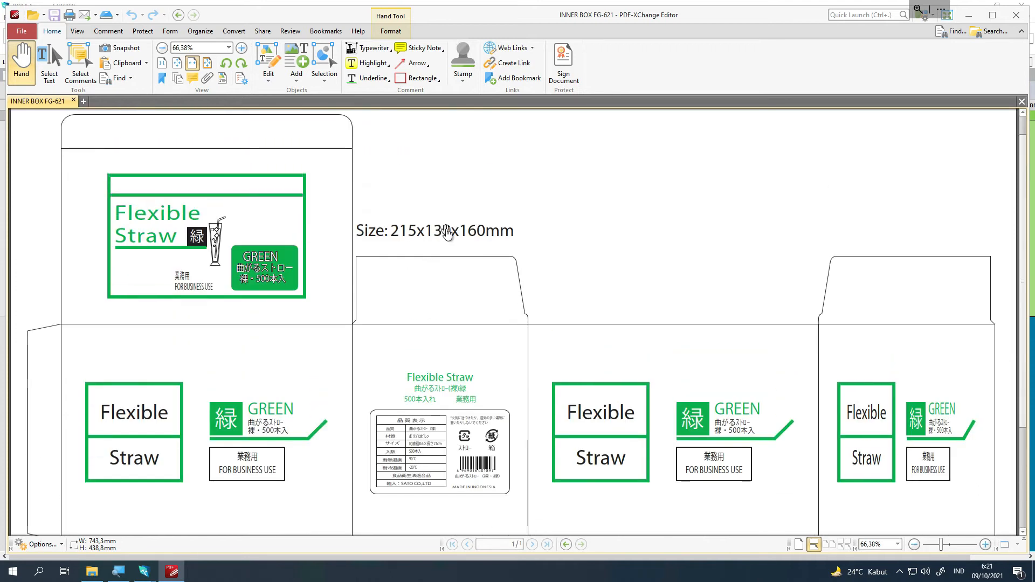
left_click(969, 15)
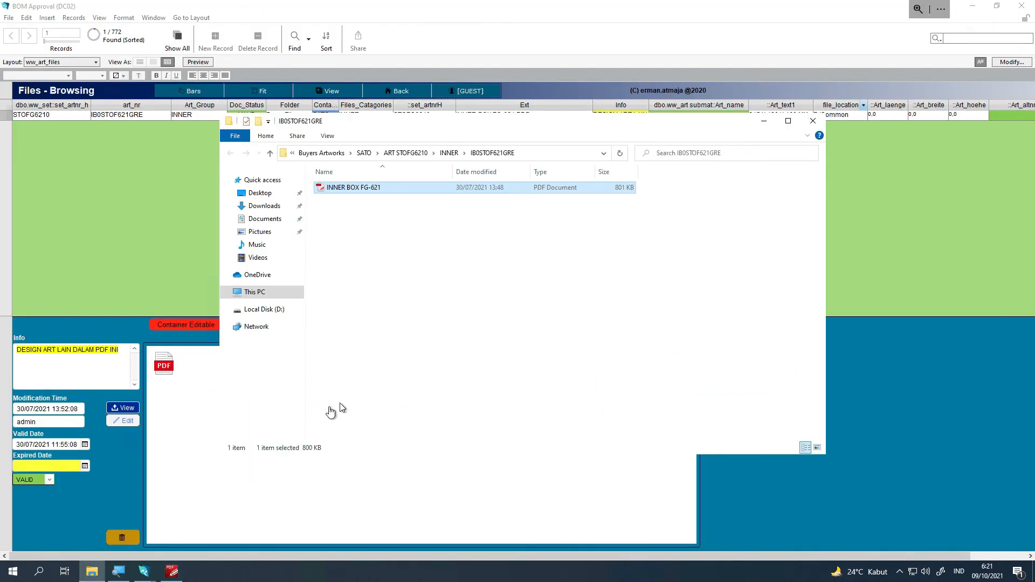
left_click(114, 478)
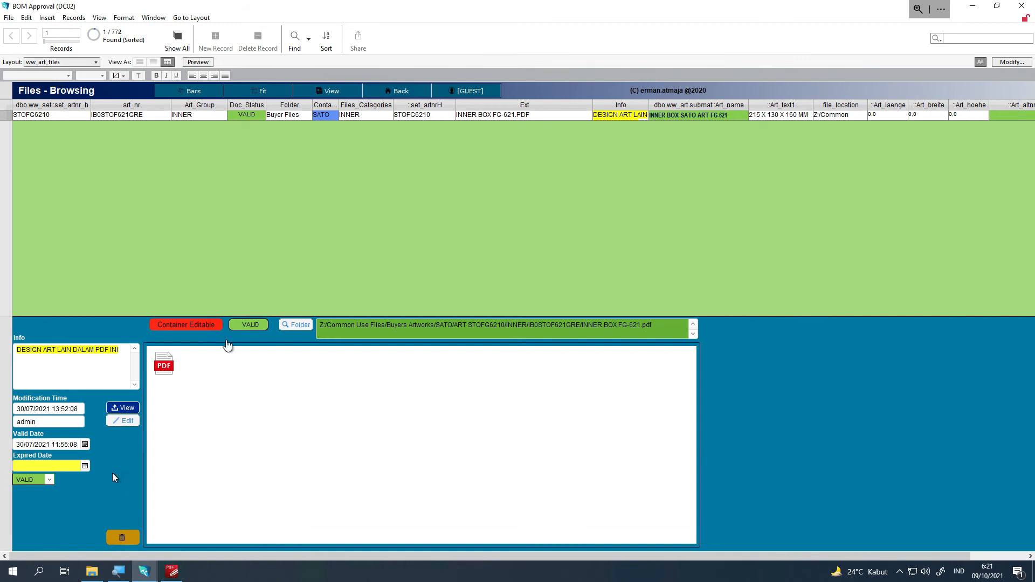
Step: Show all records in the order confirmations list again and switch to the main dashboard
left_click(164, 17)
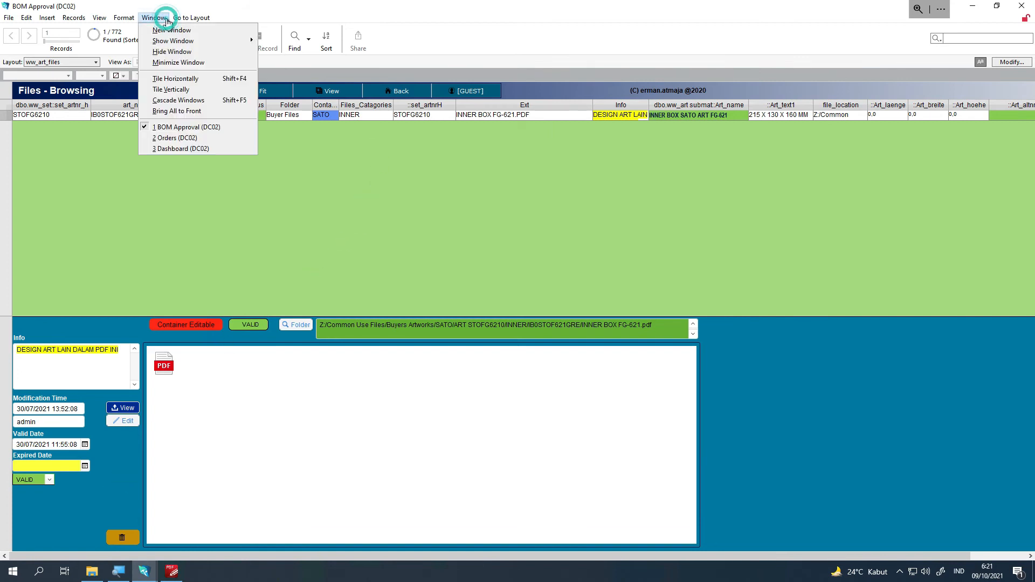
left_click(174, 138)
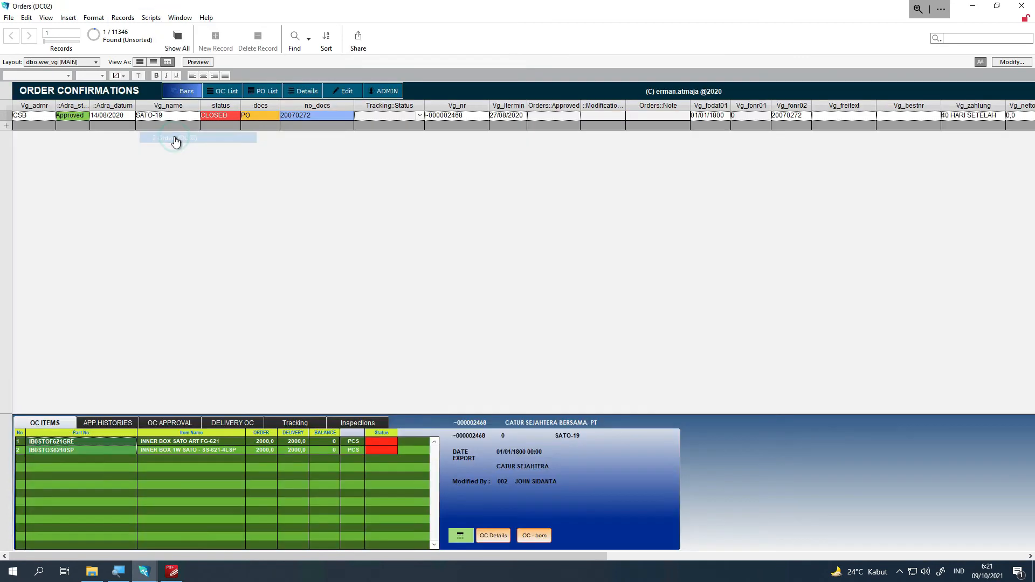
left_click(249, 211)
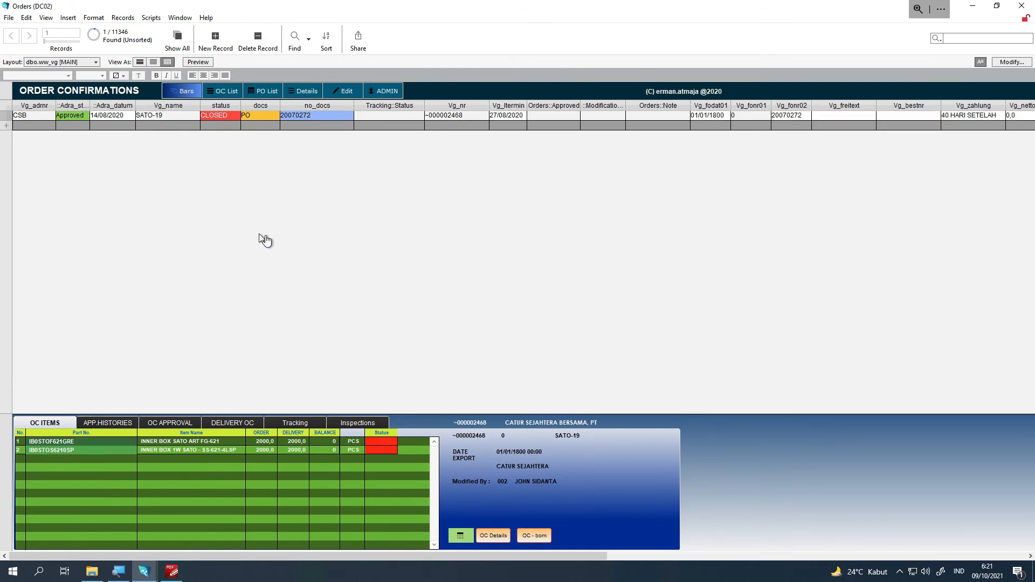
left_click(177, 37)
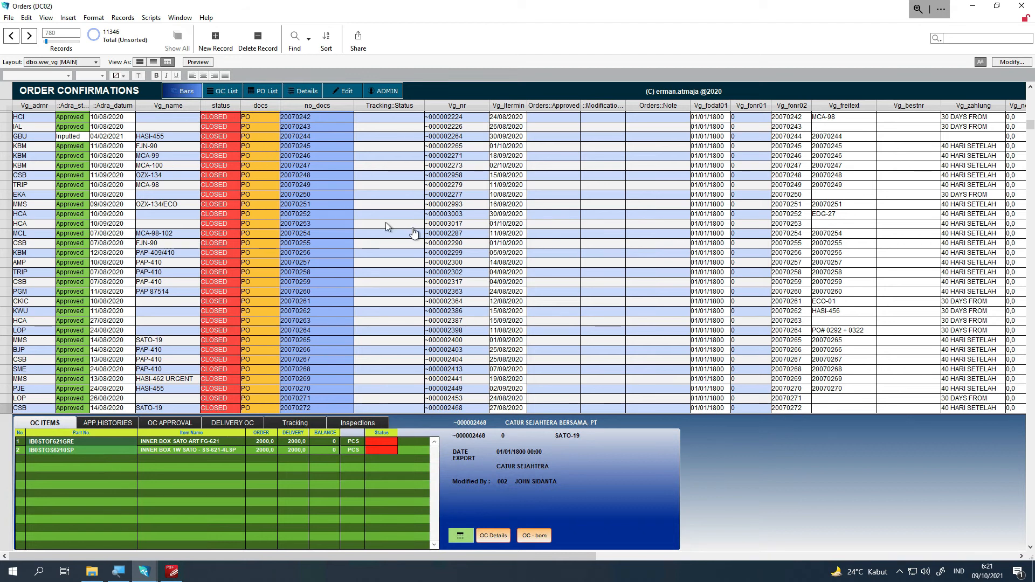
scroll(415, 233, "down", 5)
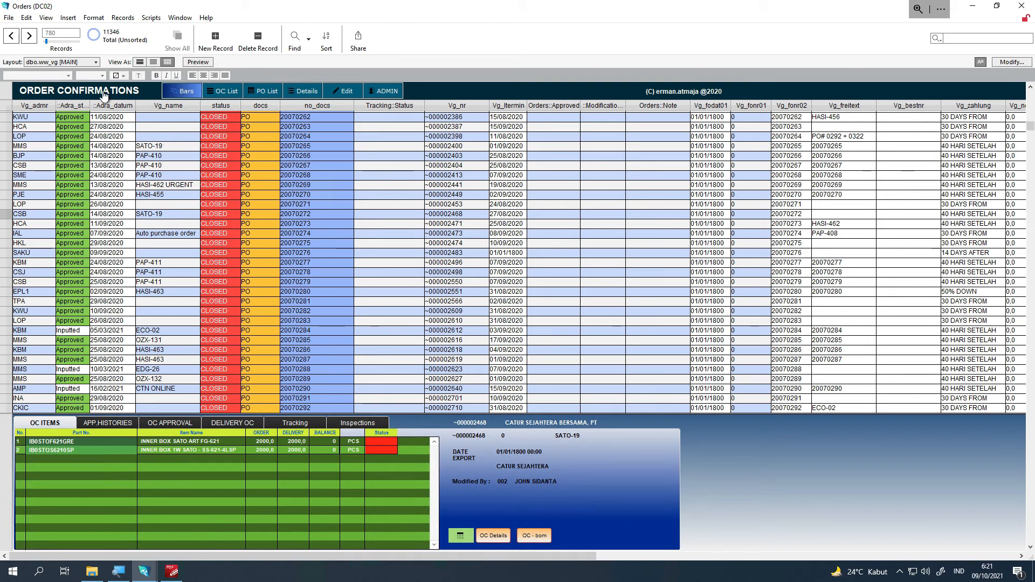
left_click(183, 20)
left_click(208, 128)
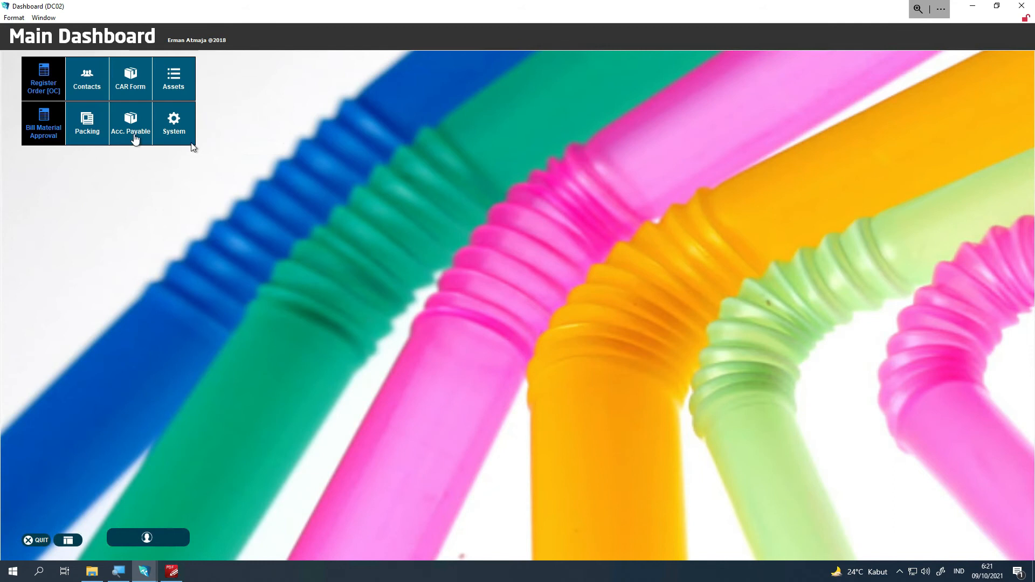
Step: Open the order confirmations list from the dashboard and view the tracking entry of the purchase order marked COMPLETED
left_click(56, 87)
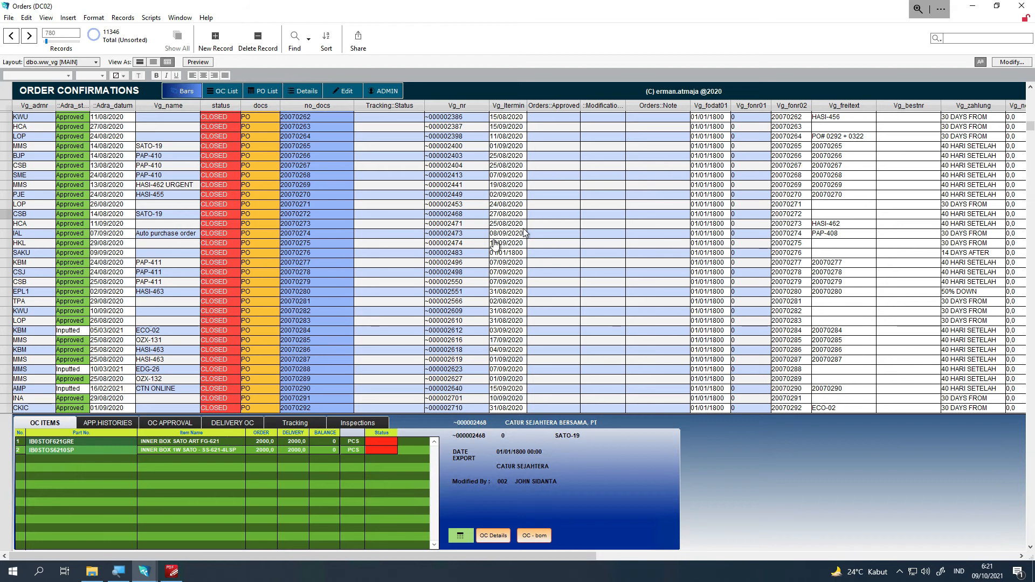
scroll(398, 234, "down", 2)
scroll(398, 233, "down", 20)
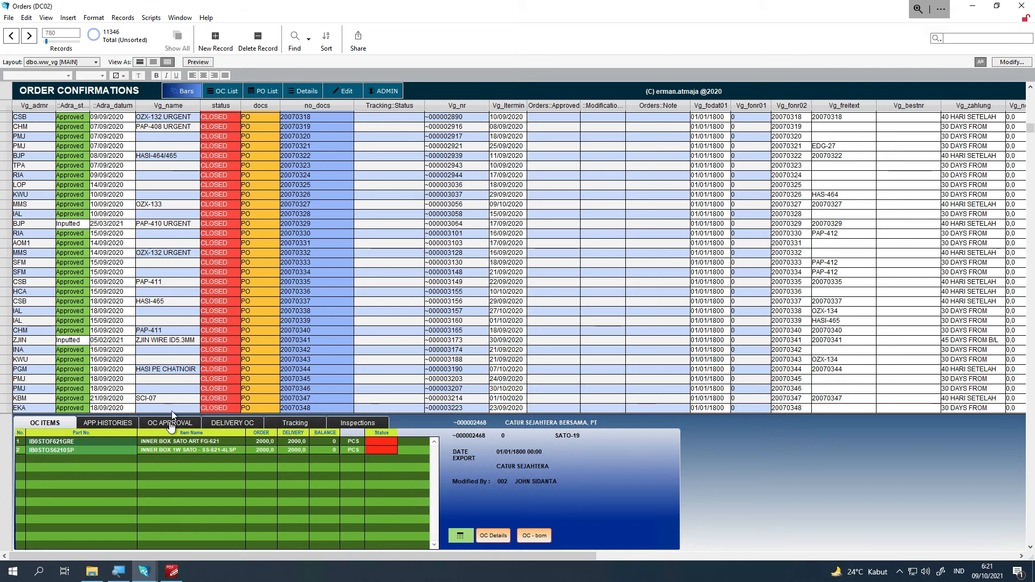
left_click(281, 427)
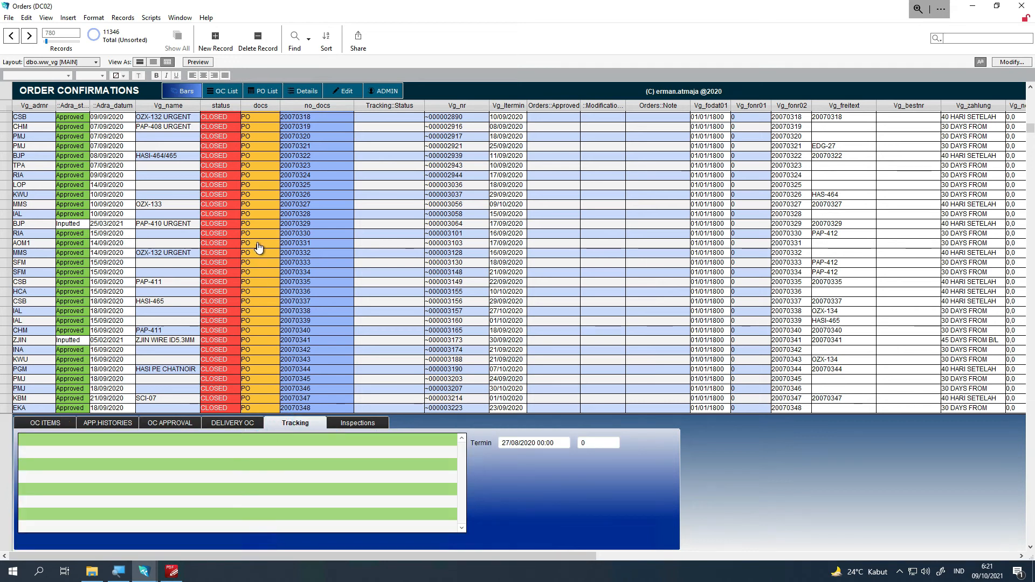
scroll(259, 247, "up", 7)
scroll(258, 247, "up", 15)
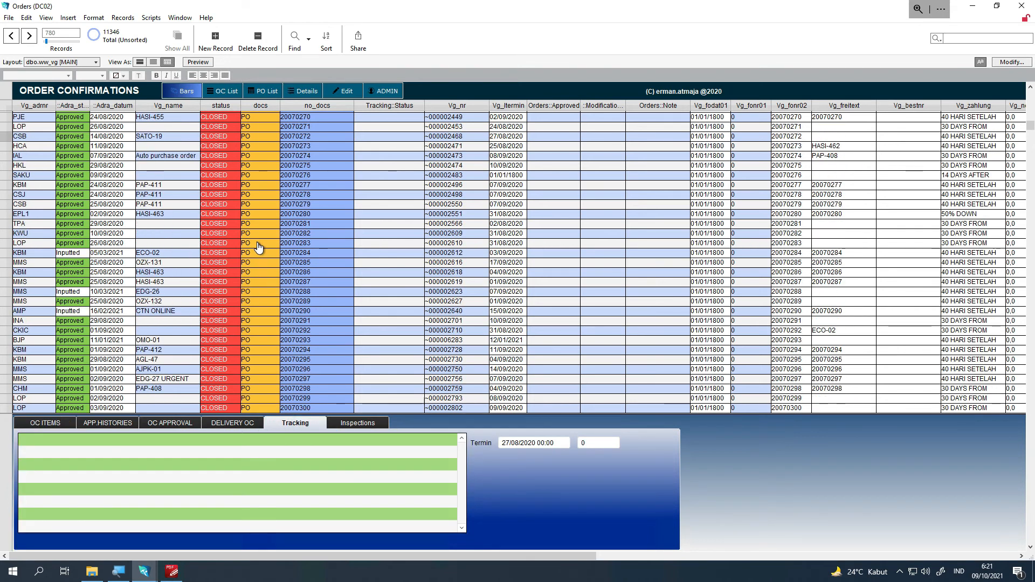
scroll(259, 247, "up", 15)
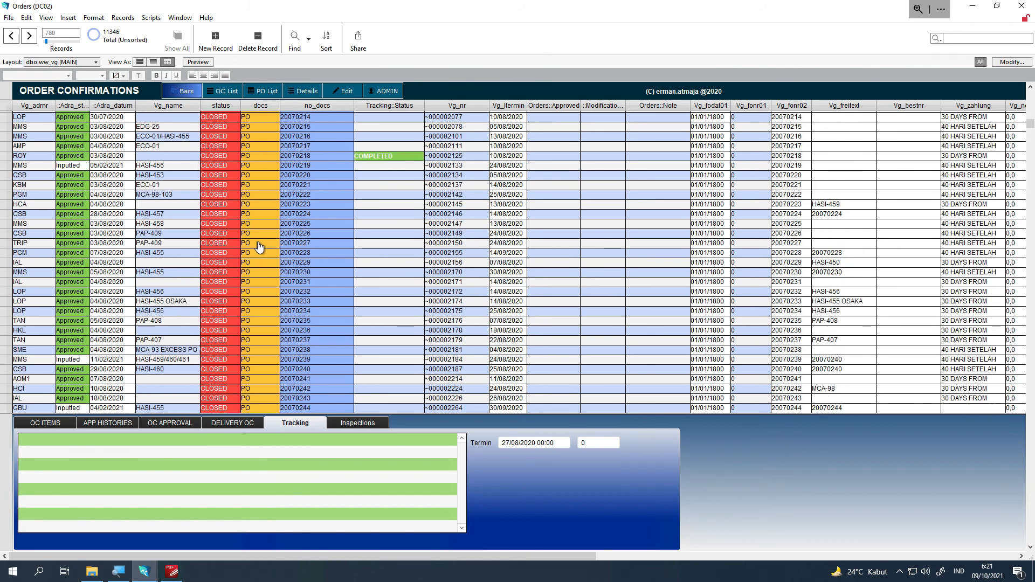
scroll(263, 244, "up", 5)
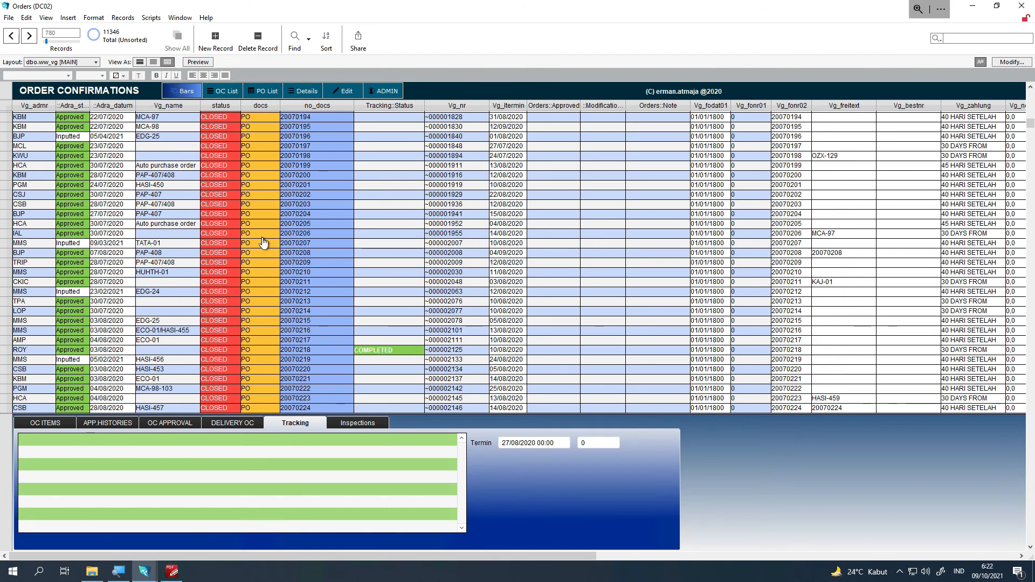
left_click(258, 350)
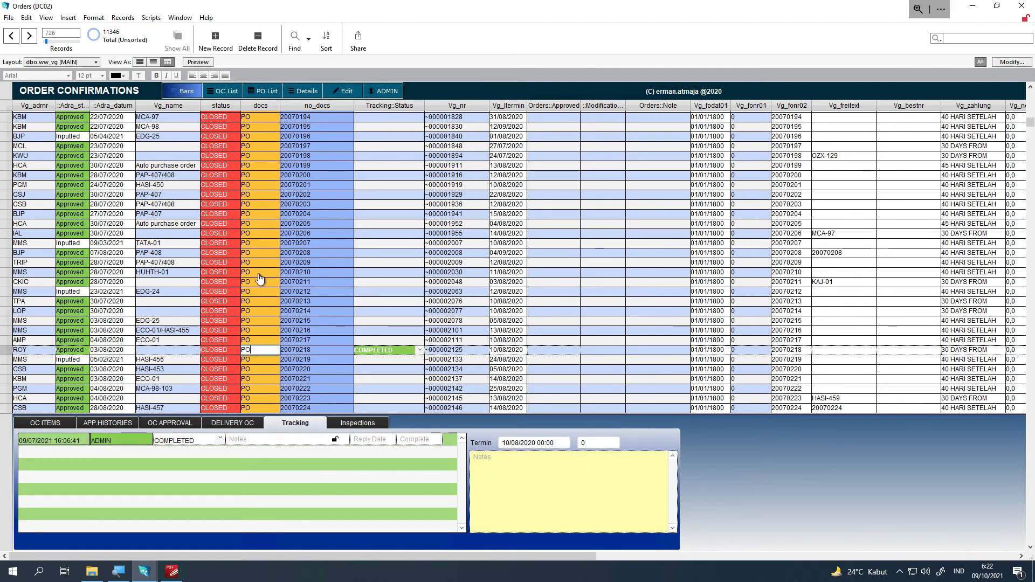
Step: Browse the earlier purchase orders and filter the list to OC documents only
scroll(242, 221, "up", 20)
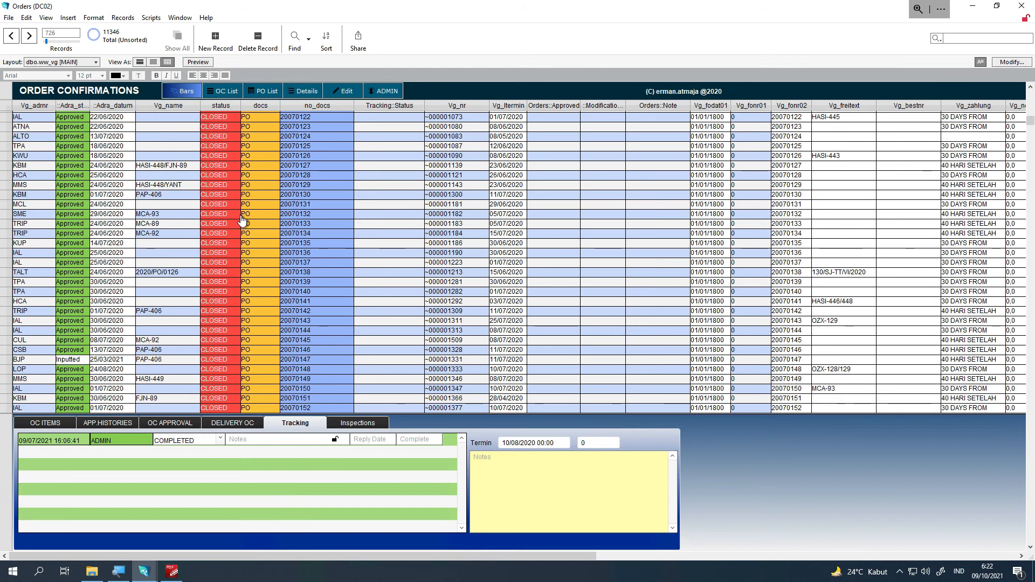
scroll(242, 221, "up", 7)
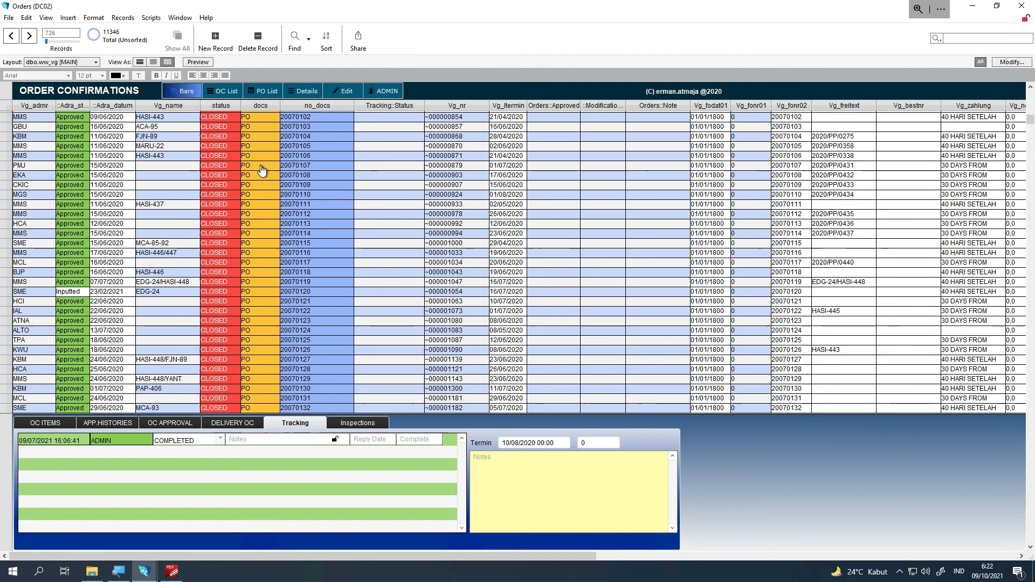
scroll(270, 155, "up", 5)
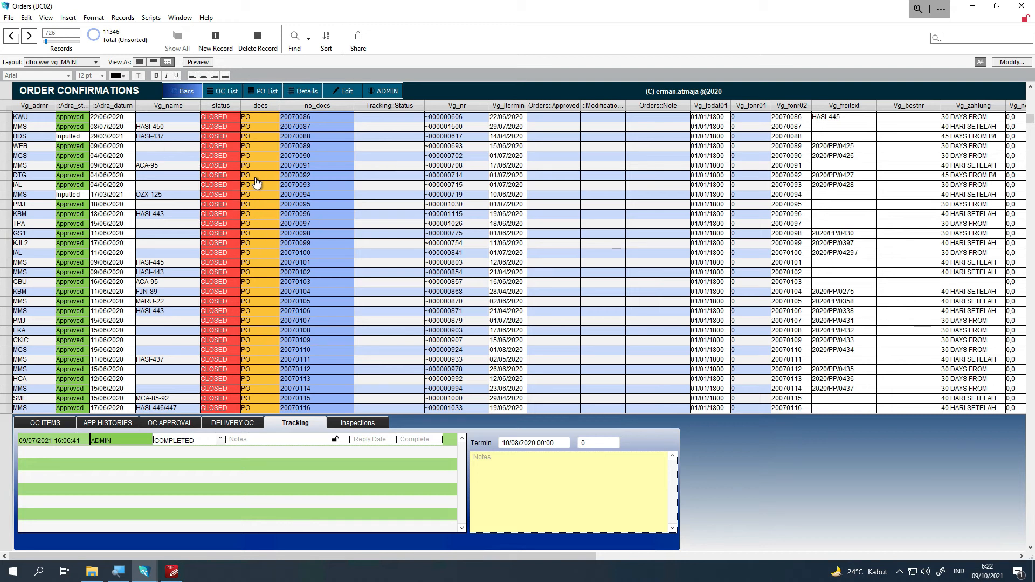
scroll(241, 184, "up", 12)
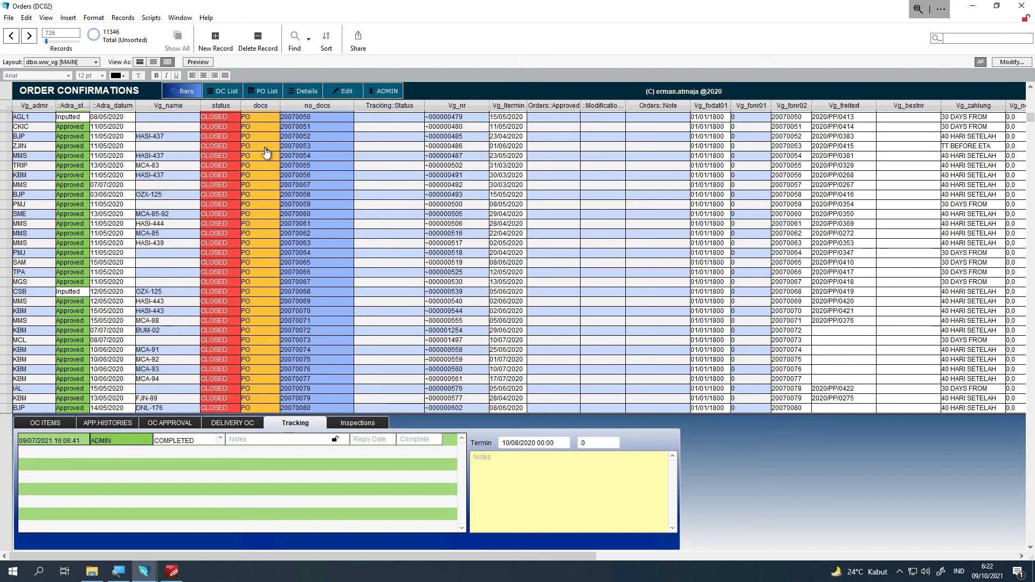
left_click(264, 95)
left_click(230, 91)
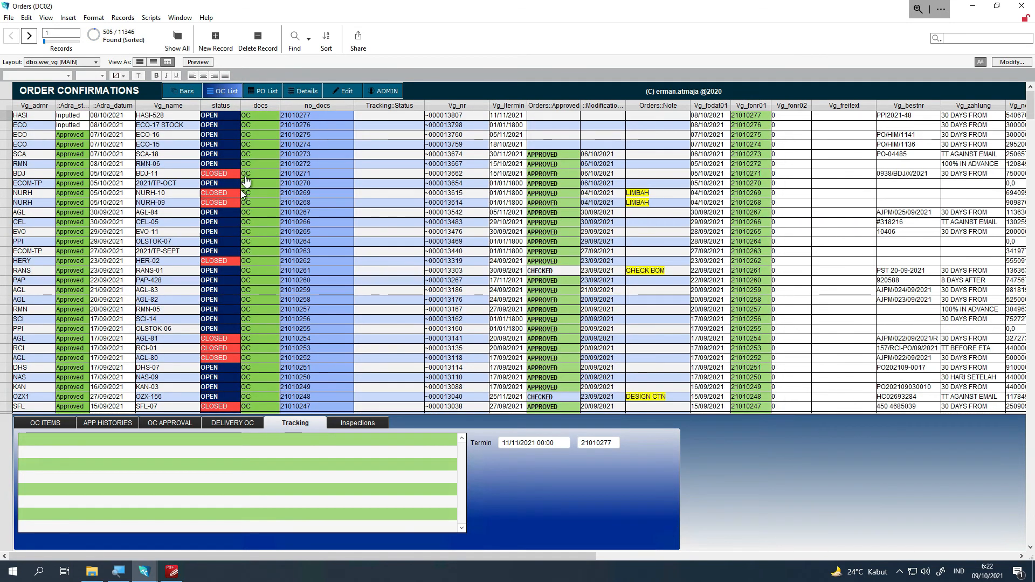
Step: View the OC deliveries of the closed order dated 23/09/2021, selecting its 04/10/2021 and 26/09/2021 delivery entries
left_click(247, 426)
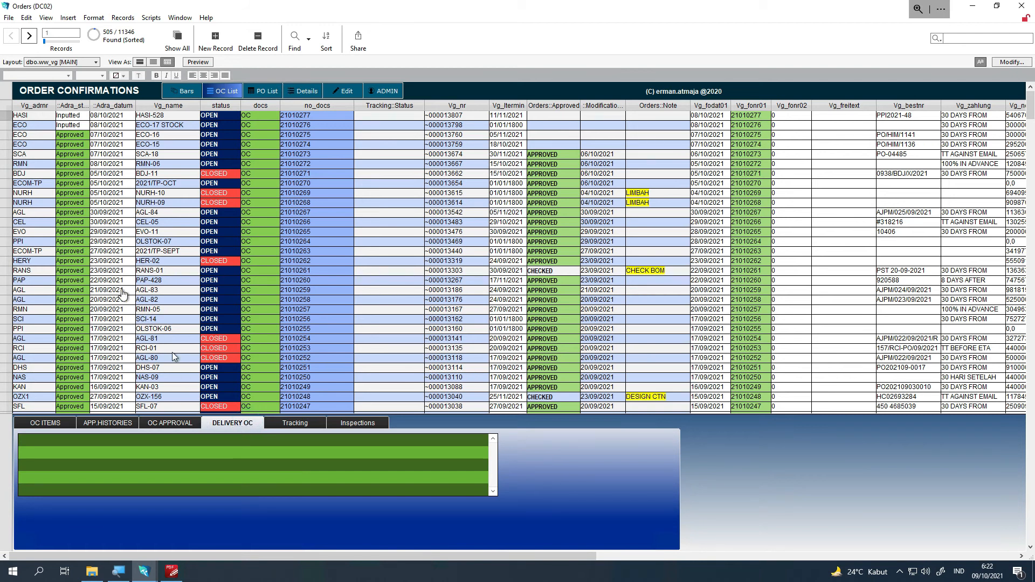
left_click(138, 264)
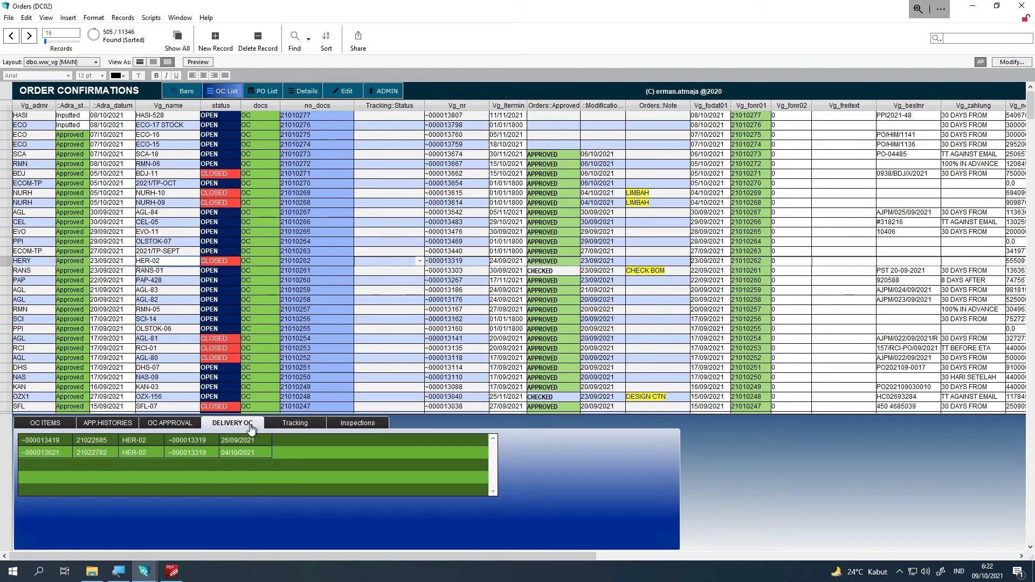
left_click(232, 455)
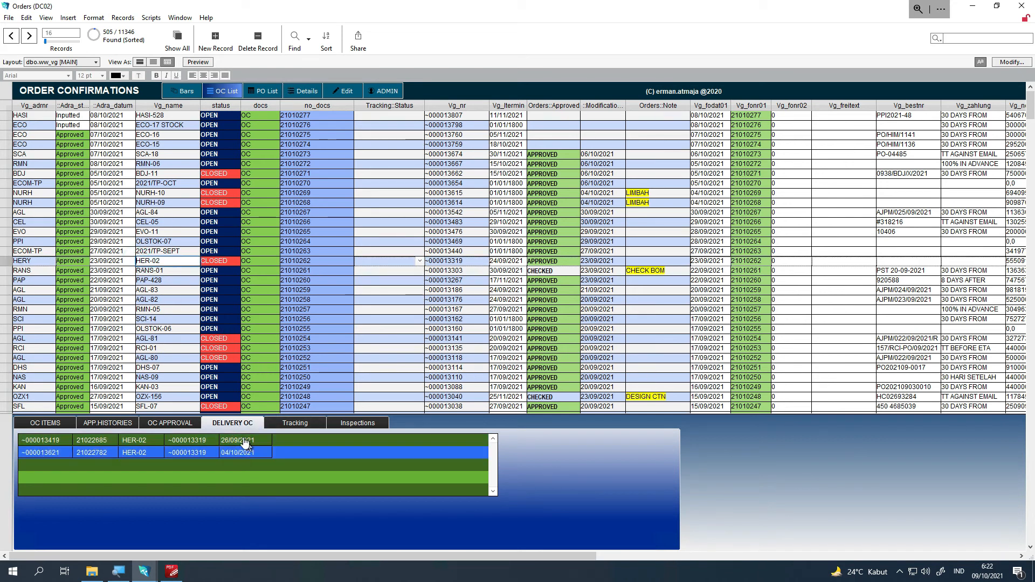
left_click(216, 463)
left_click(237, 441)
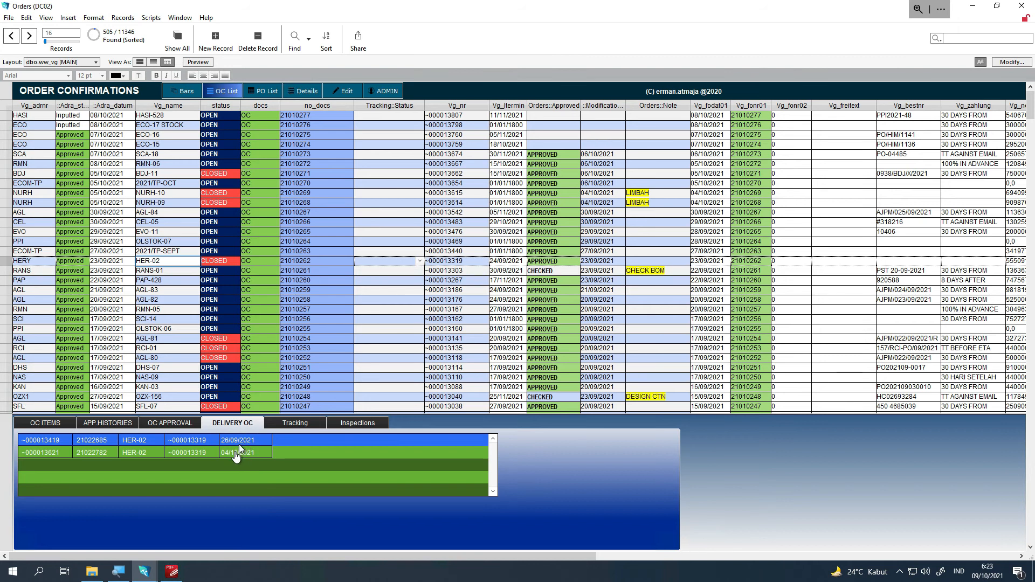
left_click(237, 455)
Step: Review the selected order's approval histories, OC approval, deliveries, tracking and inspections
left_click(183, 427)
left_click(118, 426)
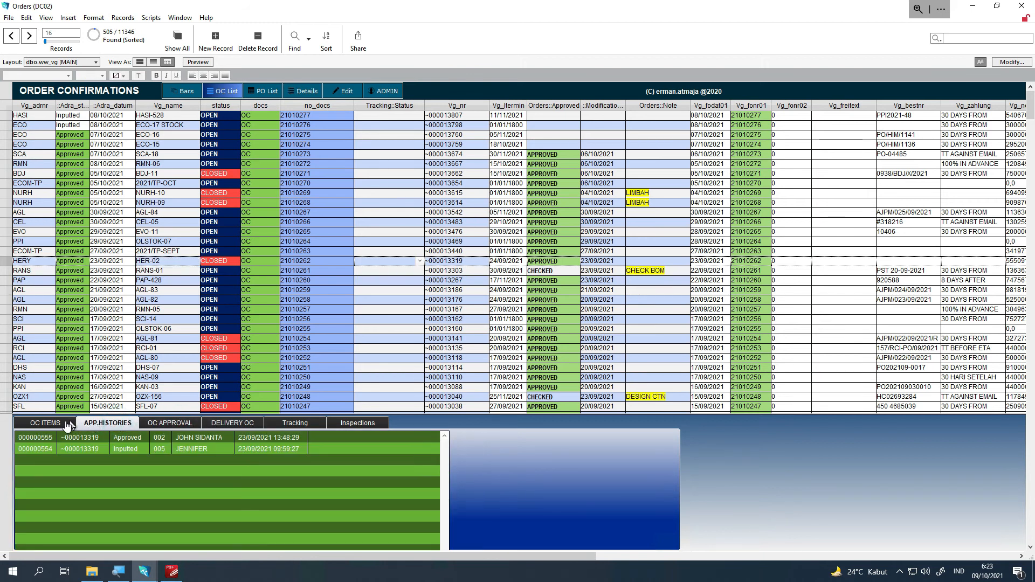
left_click(70, 424)
left_click(166, 423)
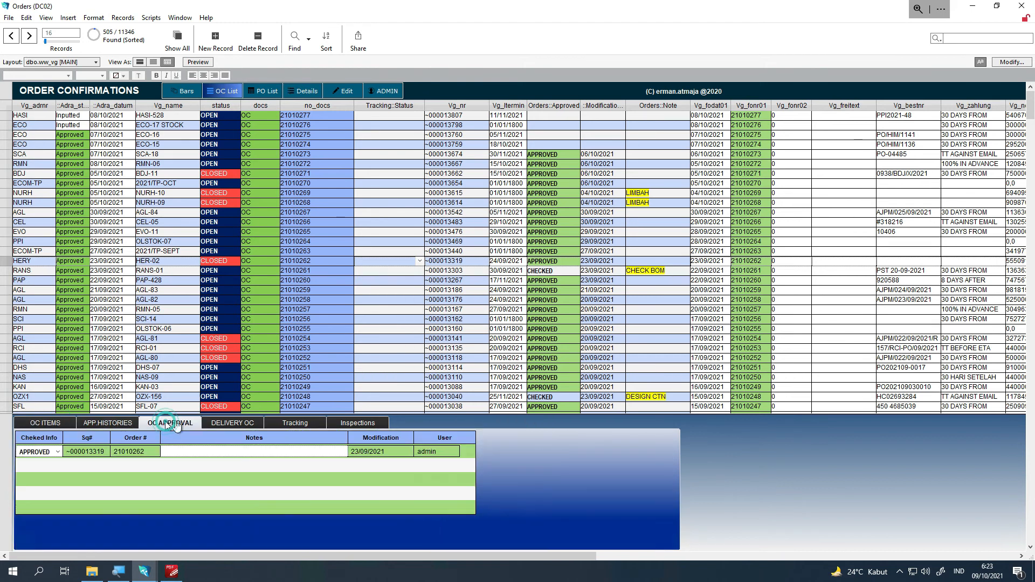
left_click(230, 424)
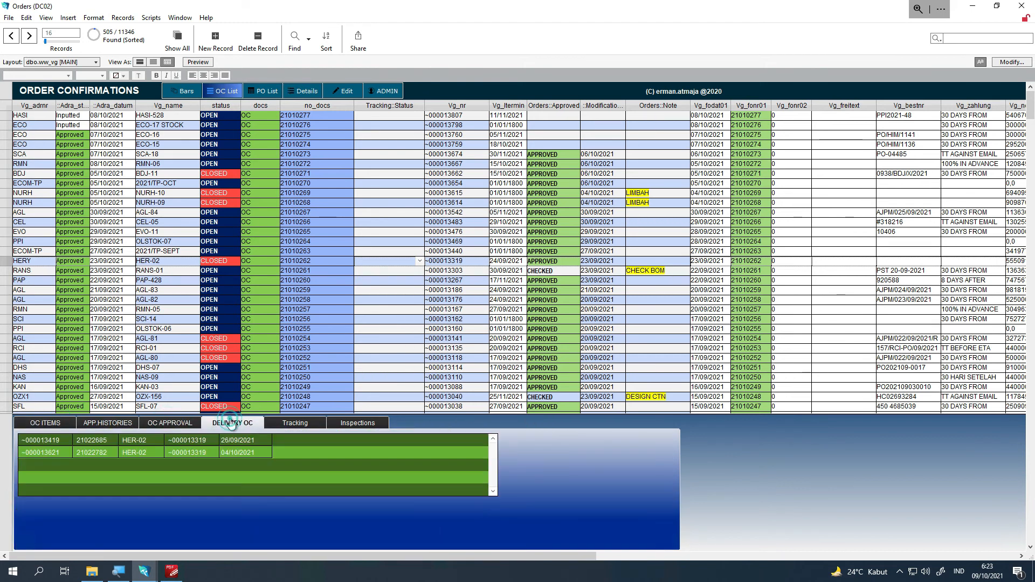
left_click(287, 428)
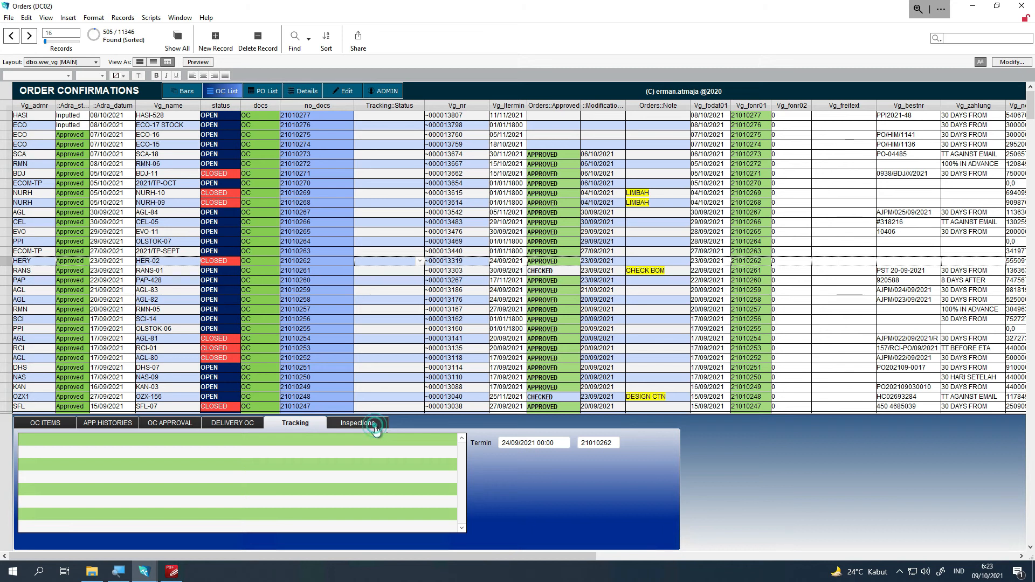
left_click(376, 426)
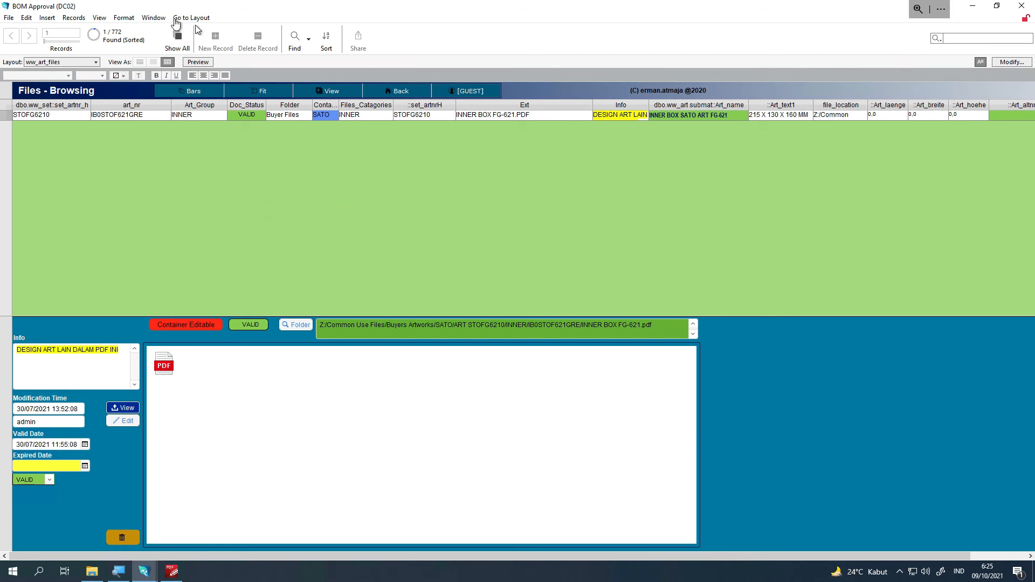
Step: Close the BOM Approval window, switch back to the Orders window and close it to return to the main dashboard
left_click(154, 18)
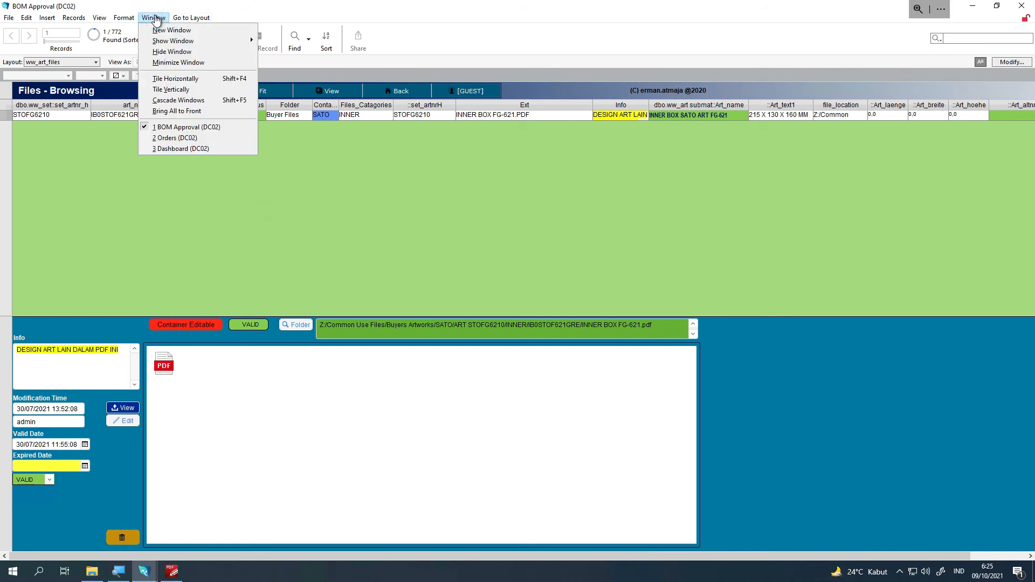
left_click(186, 129)
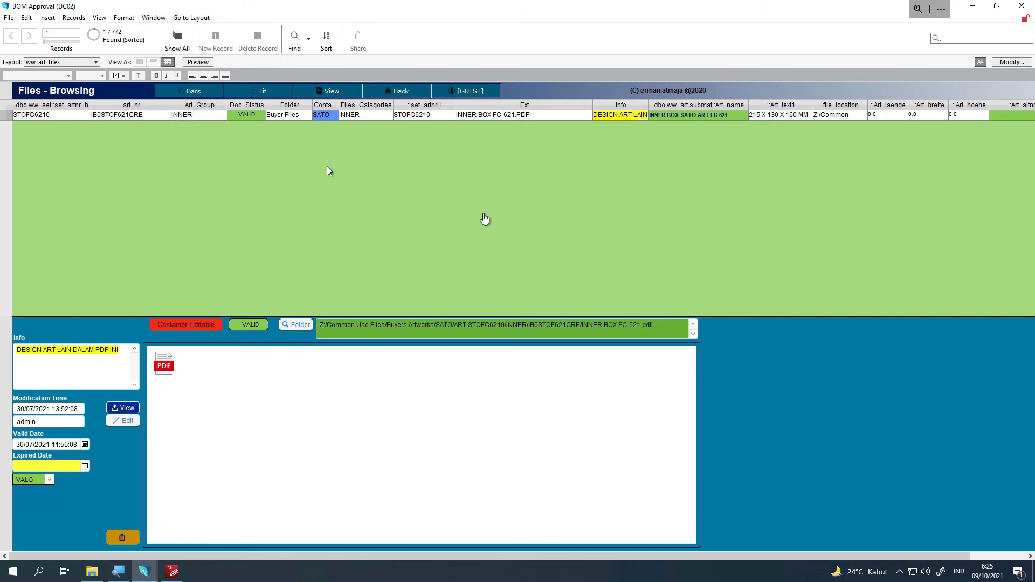
left_click(1021, 9)
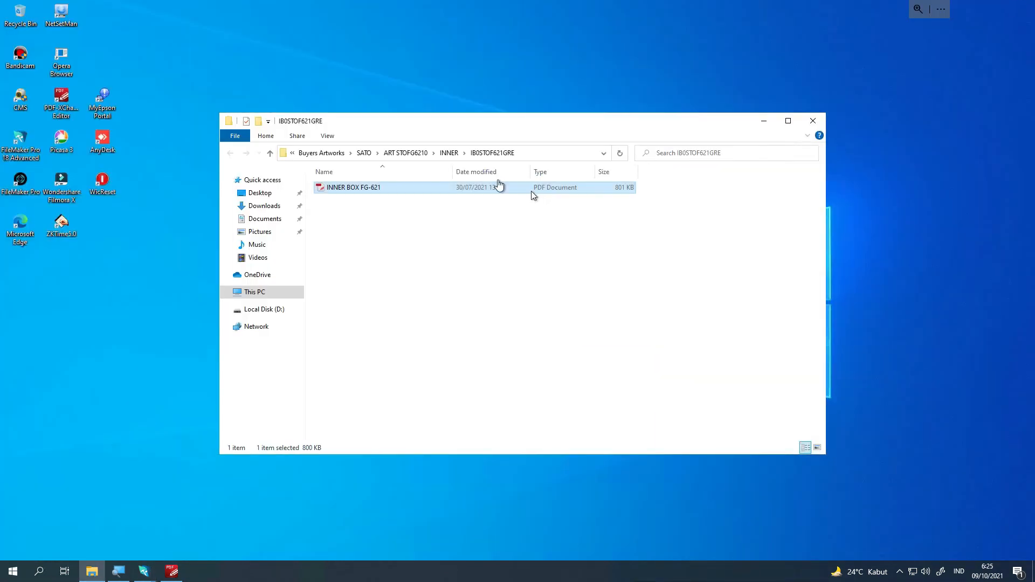
left_click(144, 572)
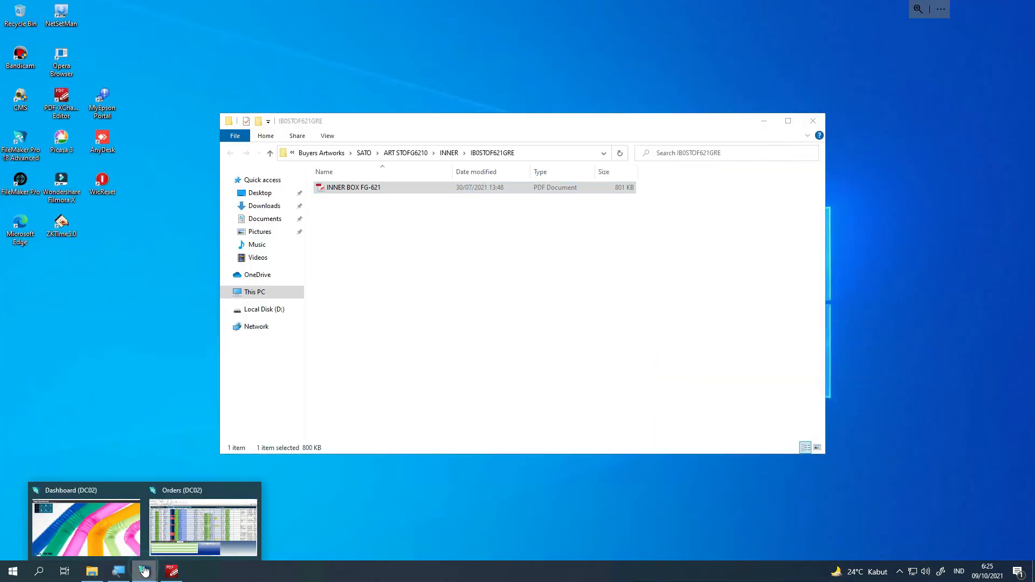
left_click(165, 530)
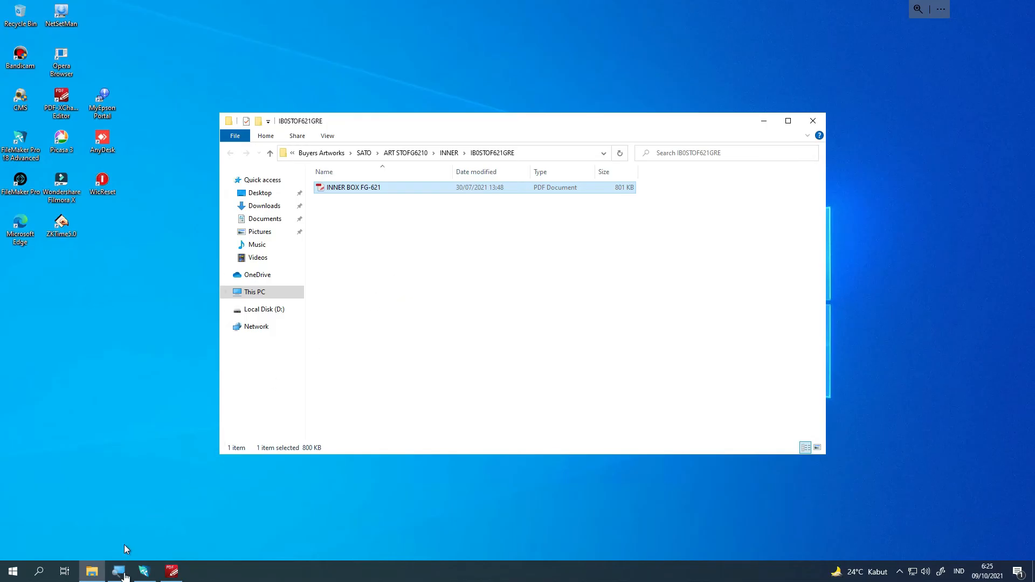
left_click(140, 572)
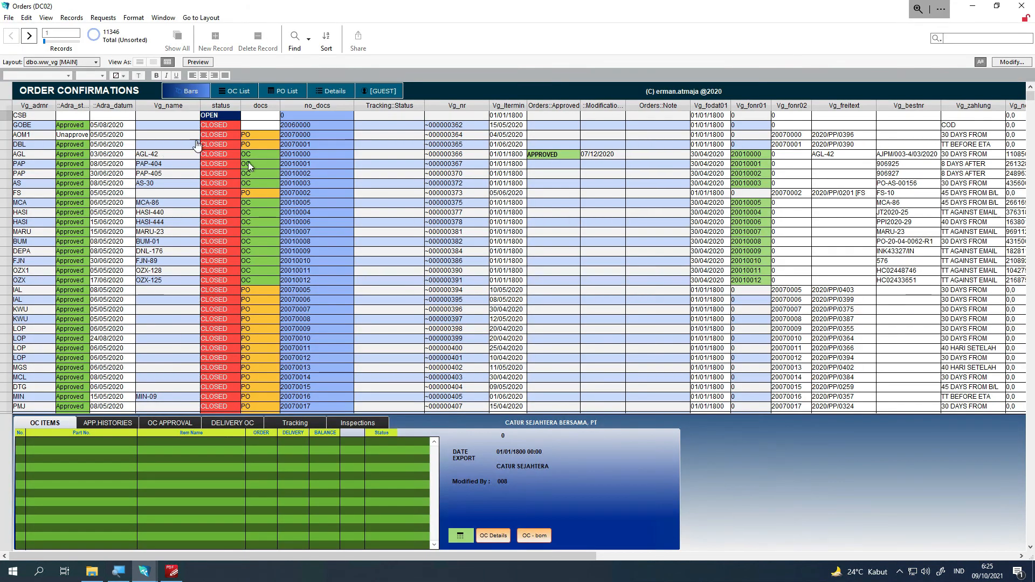
left_click(1021, 21)
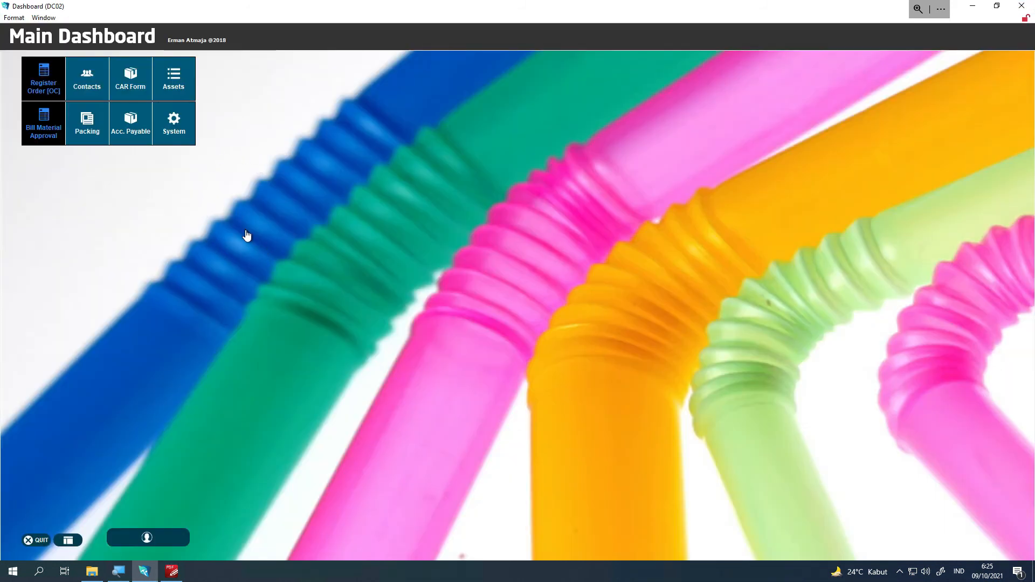
Step: Open Bill Material Approval and Register Order [OC] from the dashboard and arrange both as floating windows clear of its buttons
left_click(56, 135)
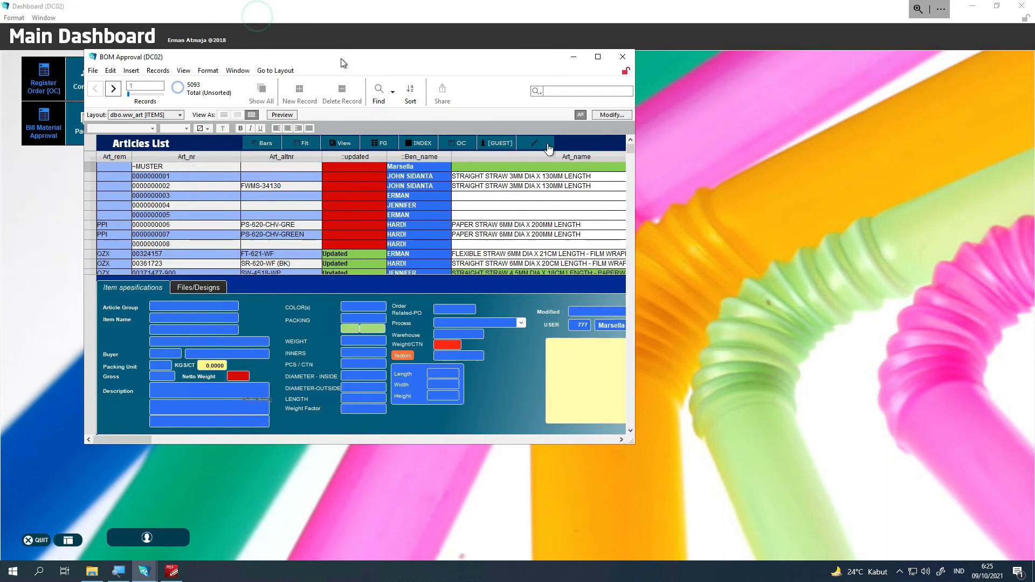
left_click_drag(343, 63, 640, 159)
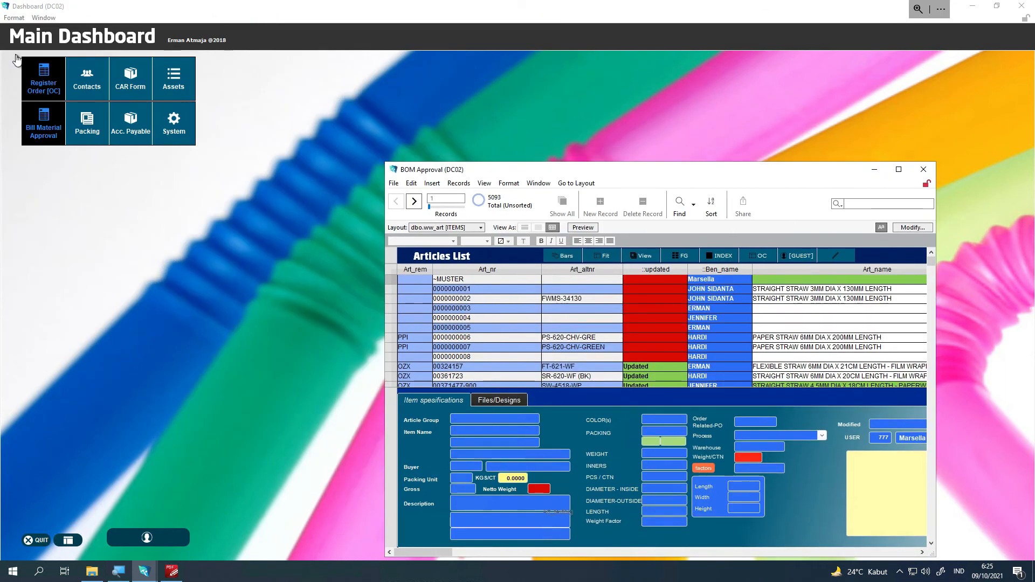
left_click(54, 81)
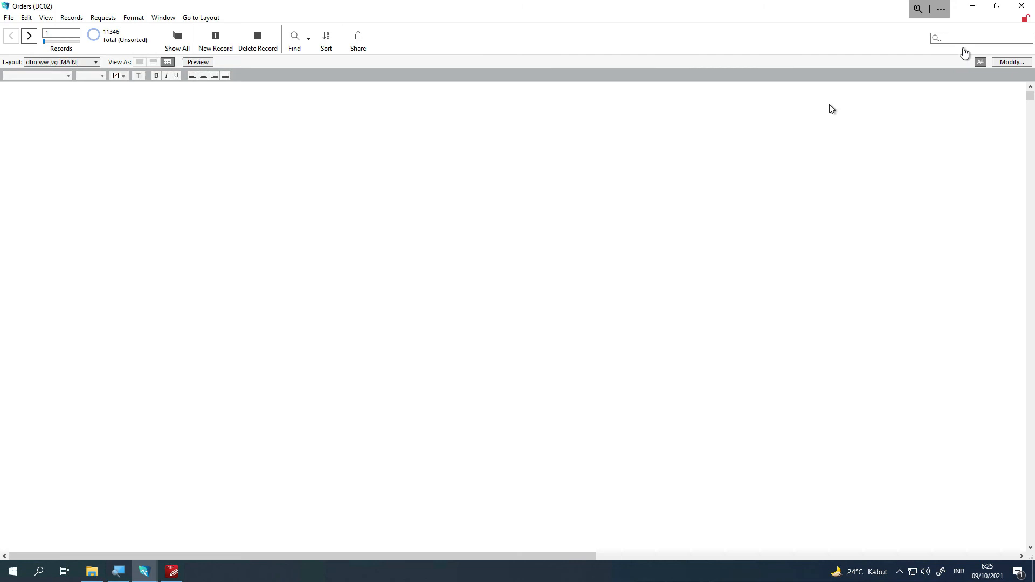
left_click(995, 6)
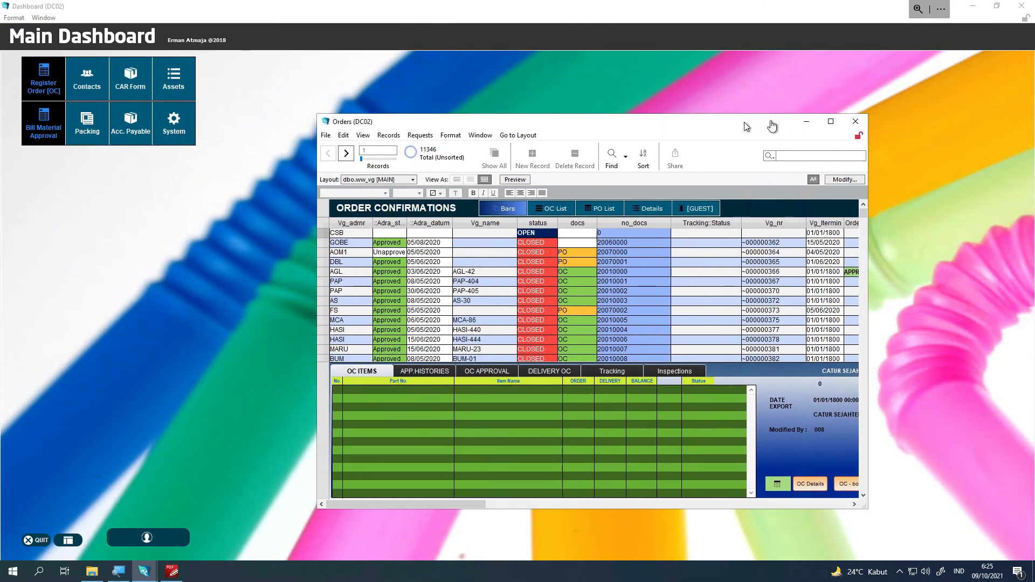
left_click_drag(744, 123, 772, 121)
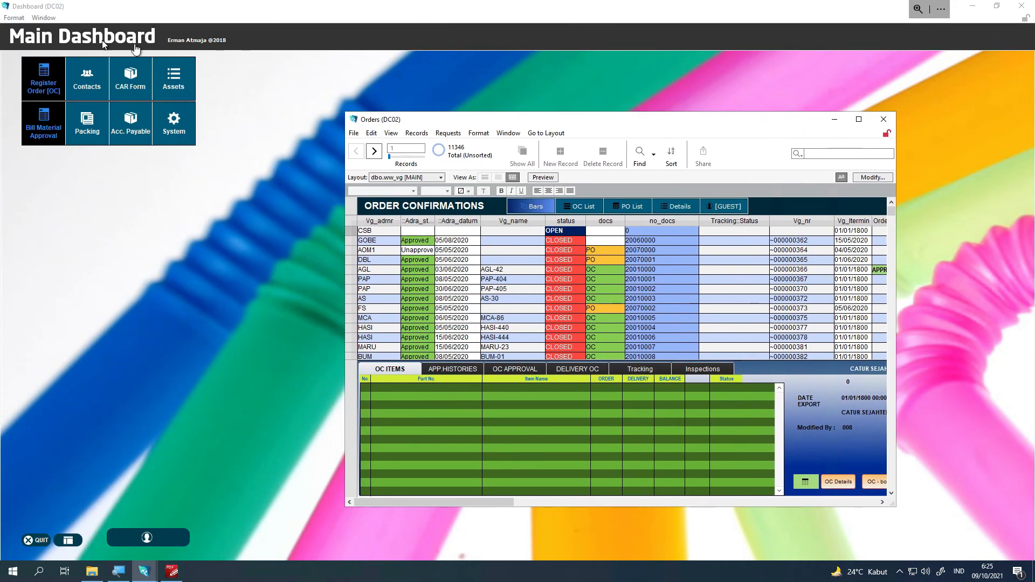
Step: View the dashboard's list of open windows, including Orders and BOM Approval, and dismiss it
left_click(45, 19)
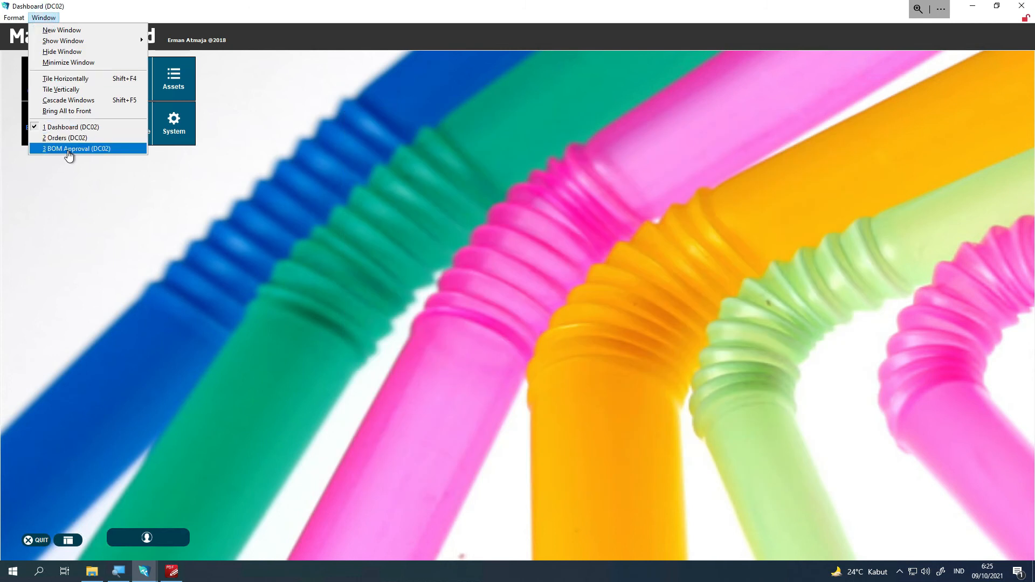
left_click(284, 244)
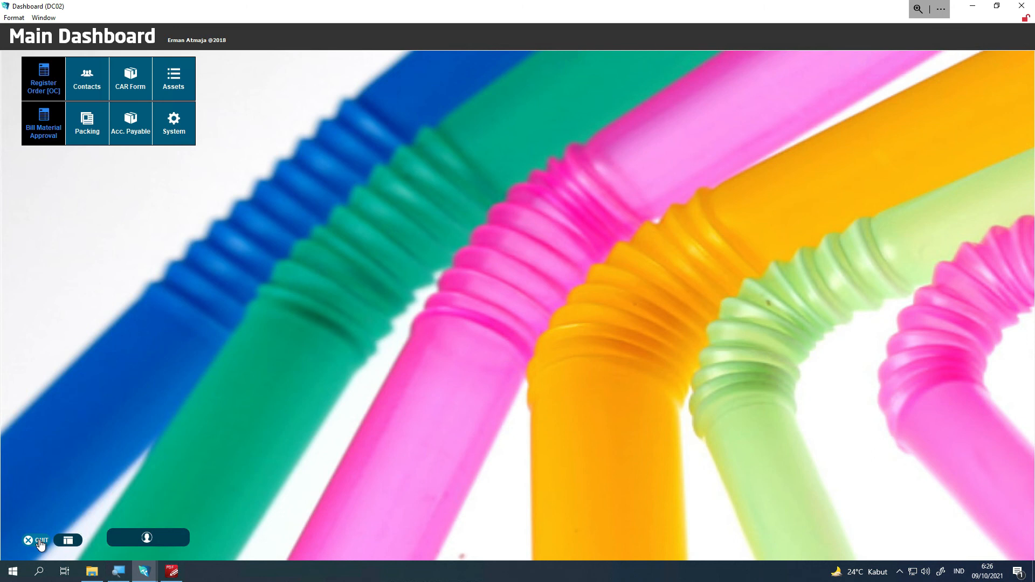
Step: Bring the Orders window to the front from the dashboard and close it, and do the same with BOM Approval
left_click(41, 18)
left_click(83, 133)
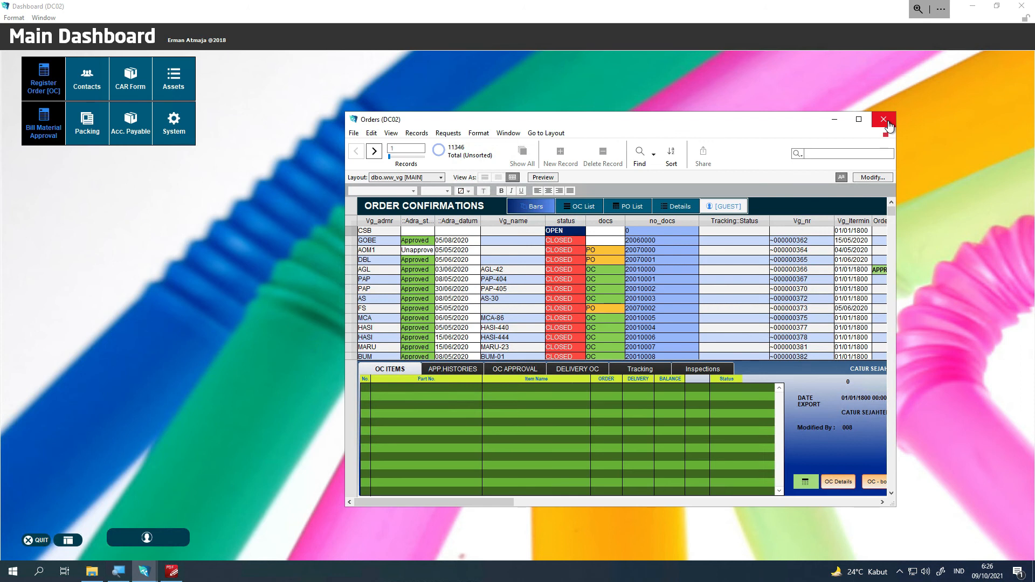
left_click(887, 123)
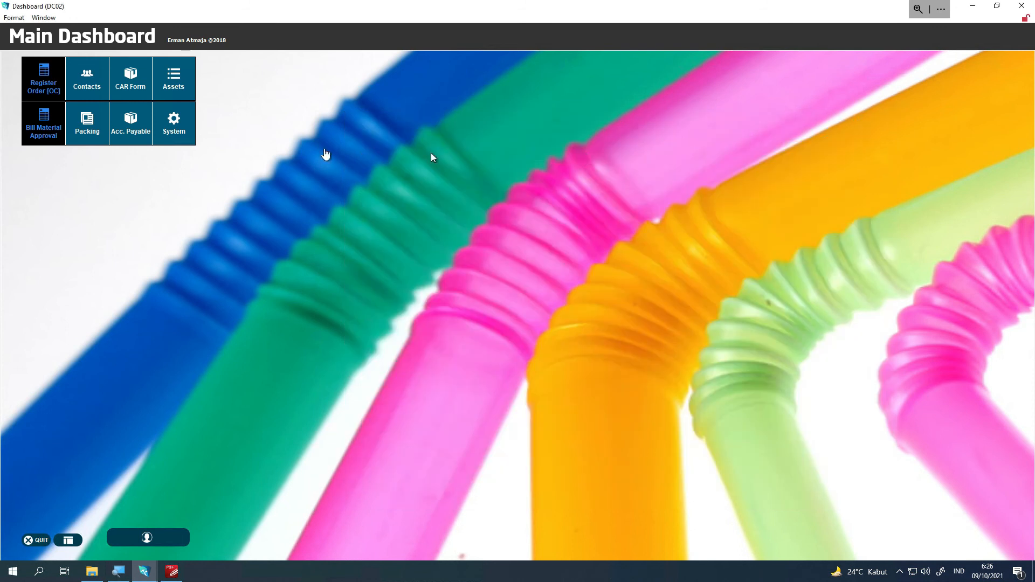
left_click(43, 17)
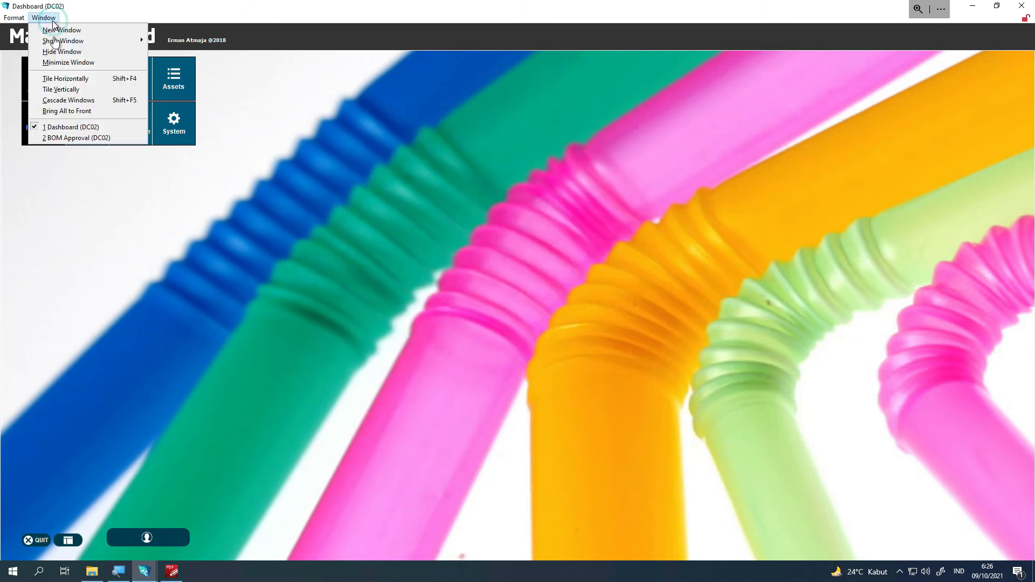
left_click(75, 138)
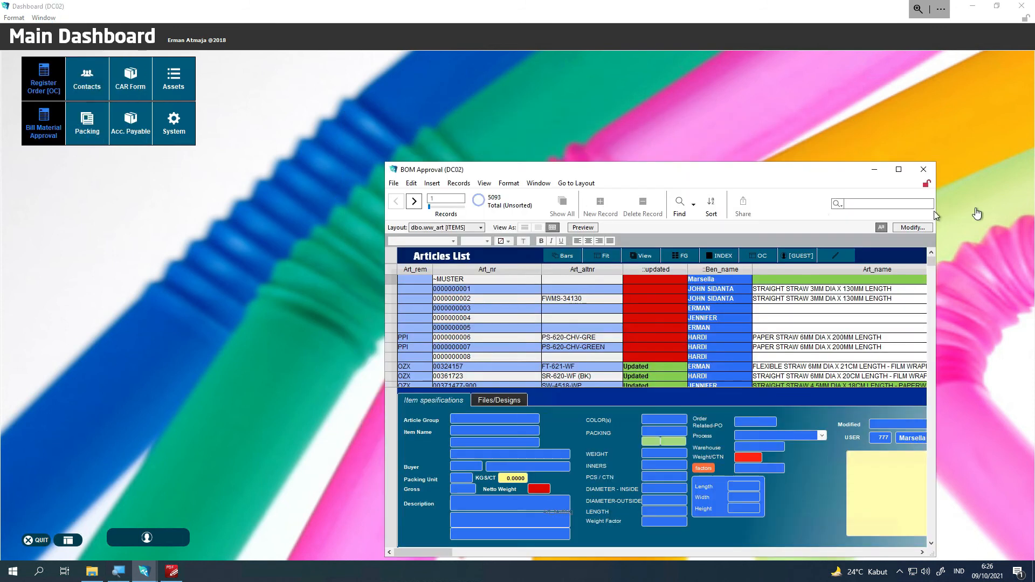
left_click(924, 169)
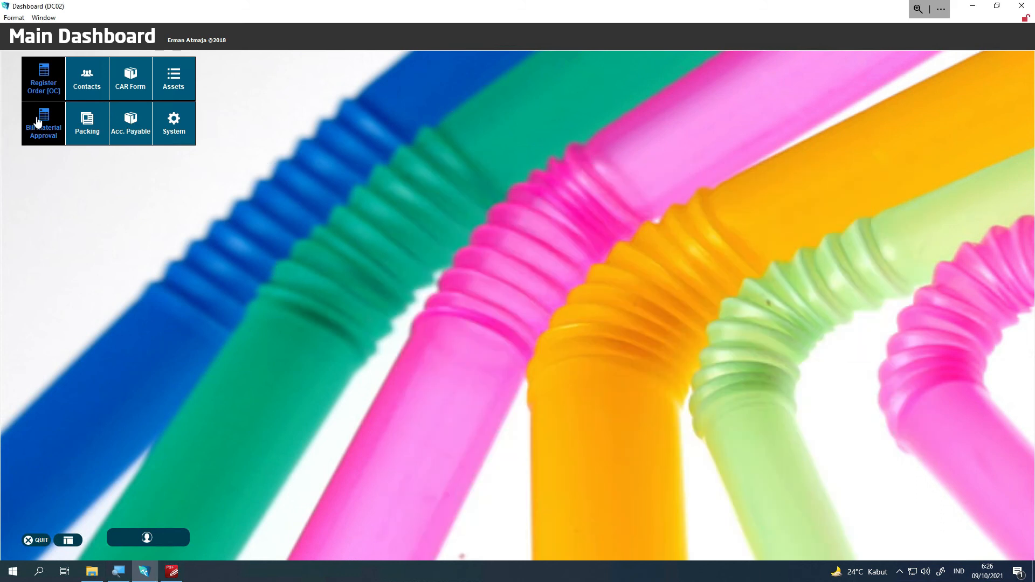
Step: Open the CAR Form from the dashboard and arrange it as a floating window clear of the dashboard buttons
left_click(123, 84)
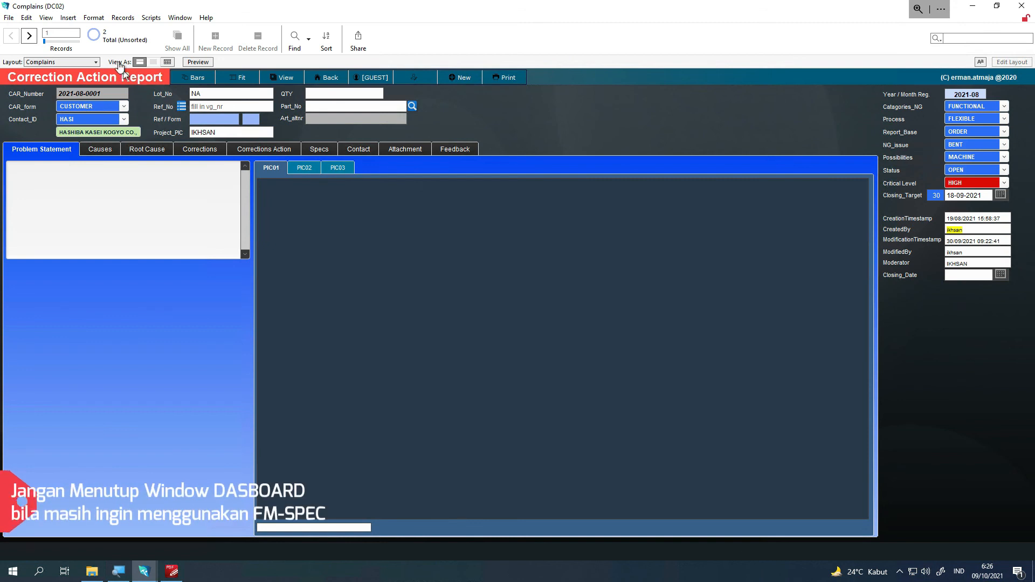
left_click(997, 7)
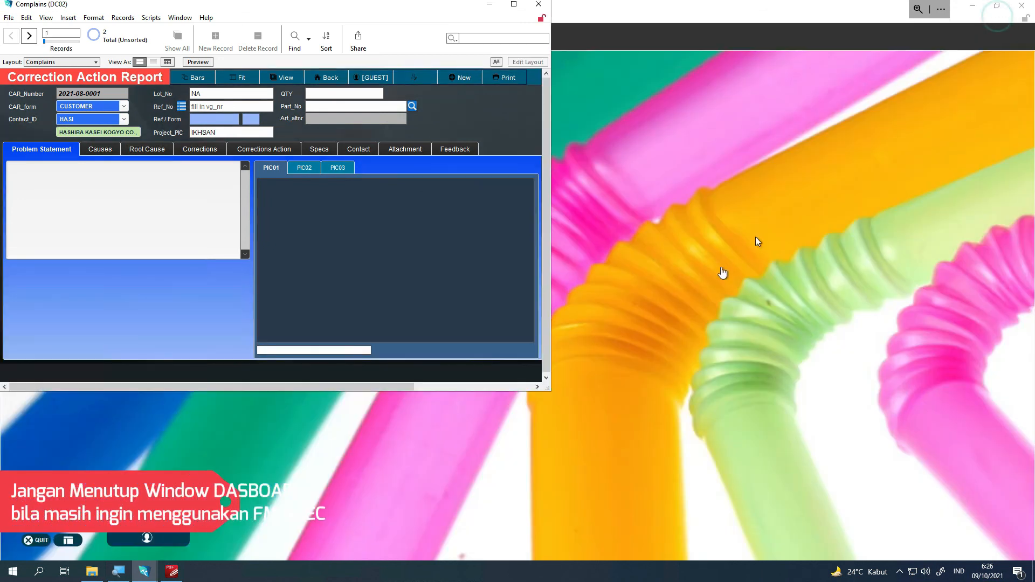
left_click(314, 10)
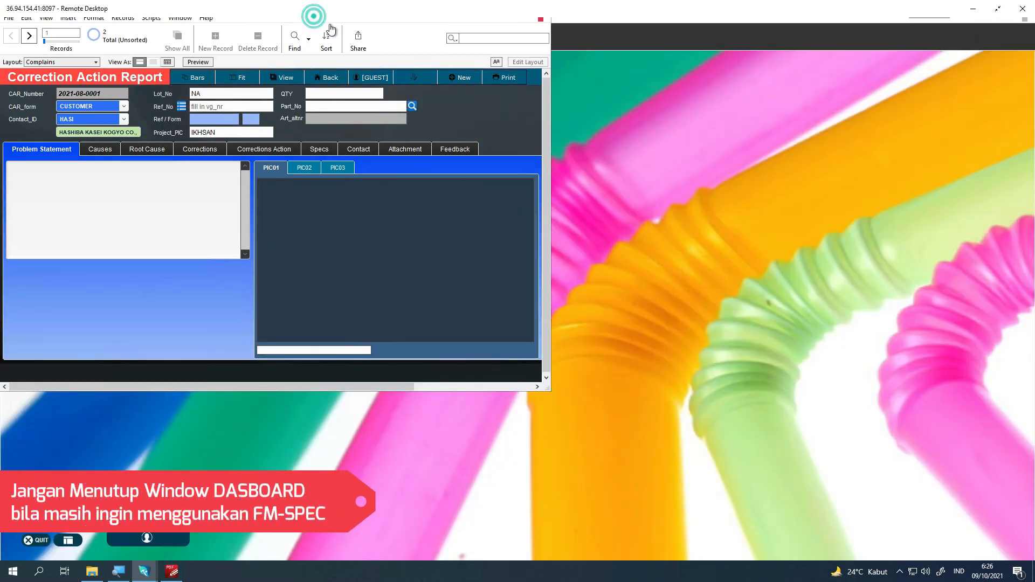
left_click_drag(426, 12, 770, 170)
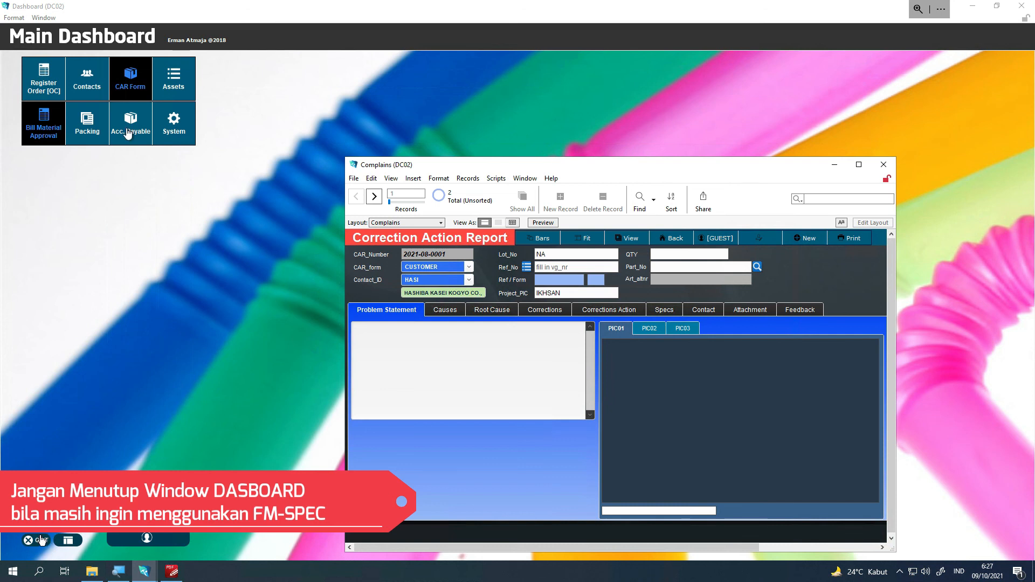
Step: Open Register Order [OC] from the dashboard and tile all open windows vertically
left_click(45, 85)
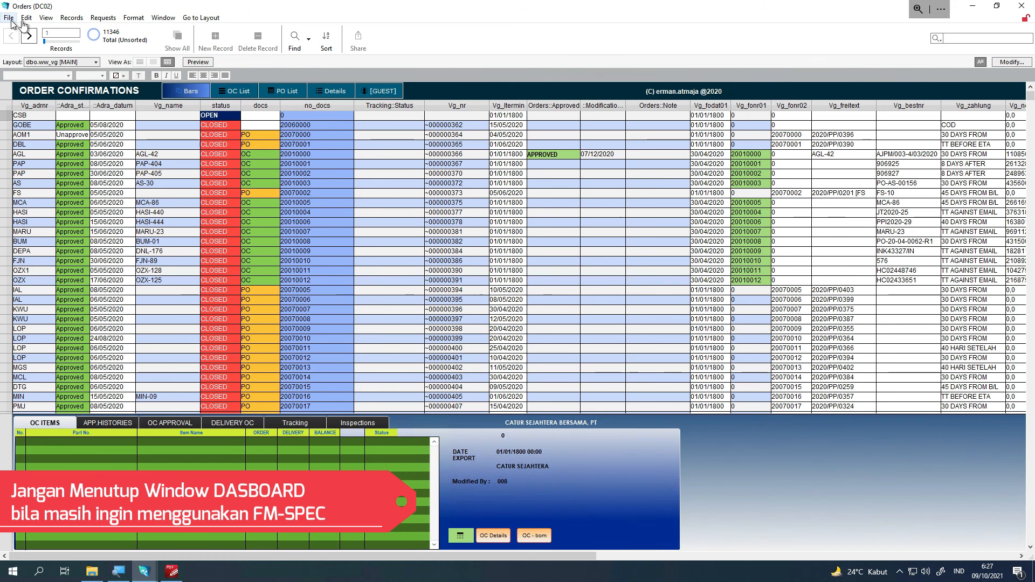
left_click(156, 17)
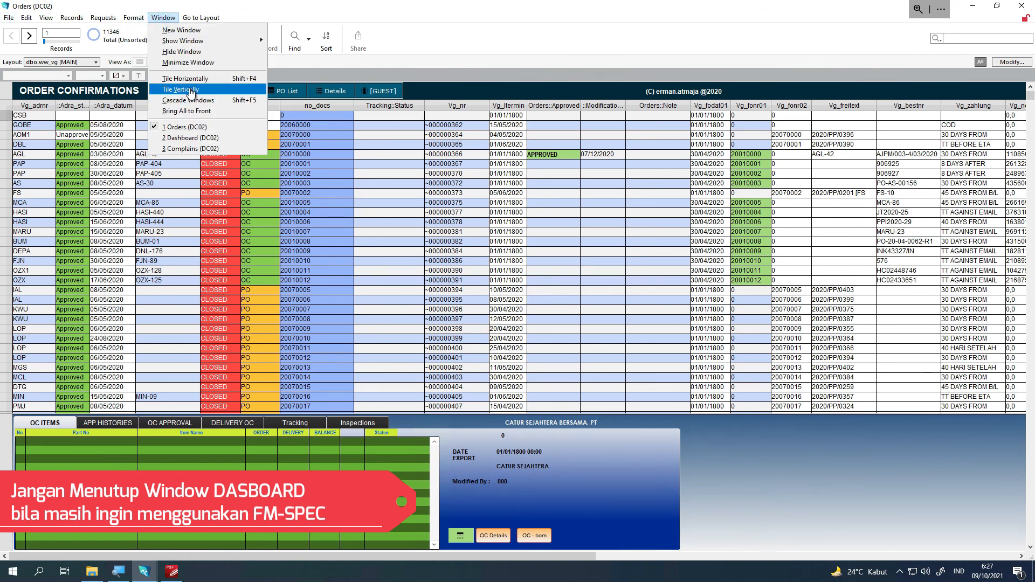
left_click(189, 90)
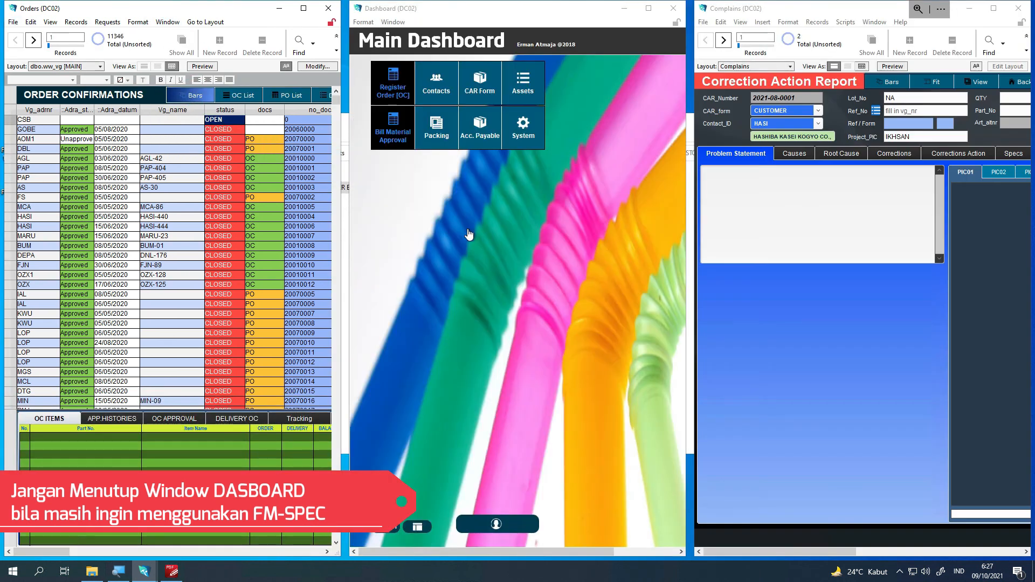
Step: Open Bill Material Approval from the dashboard and cascade all open windows
left_click(382, 137)
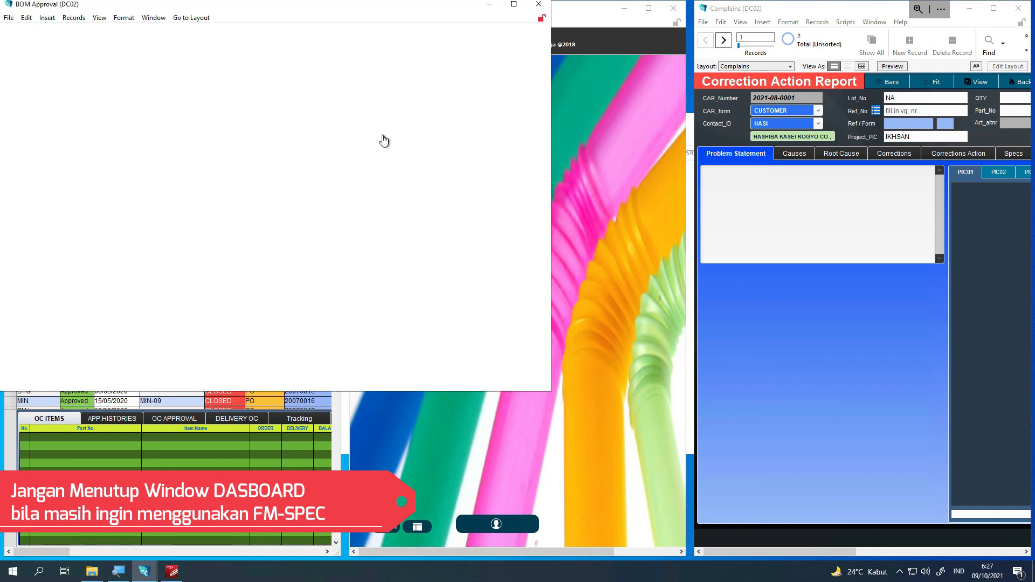
left_click(153, 18)
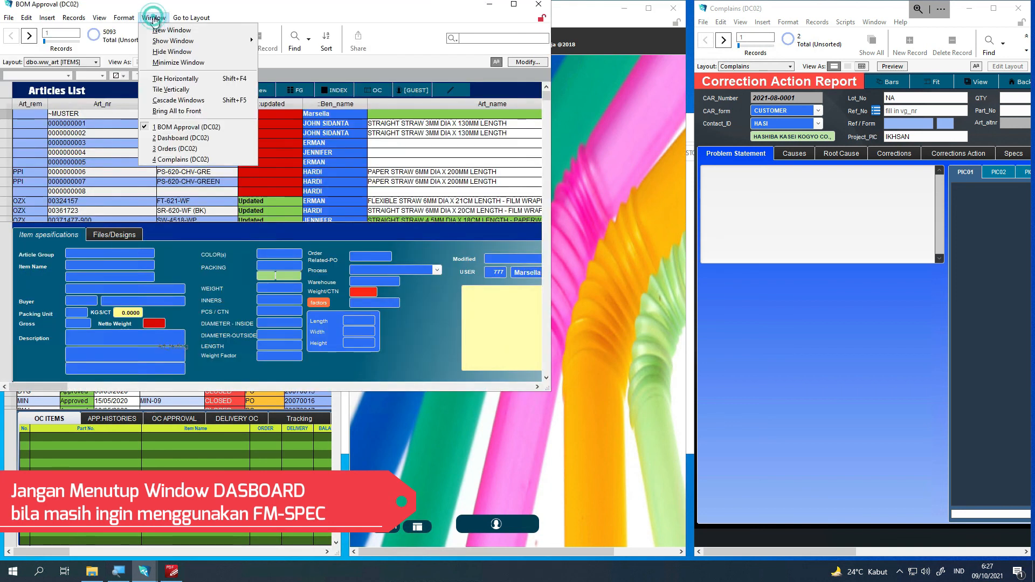
left_click(185, 105)
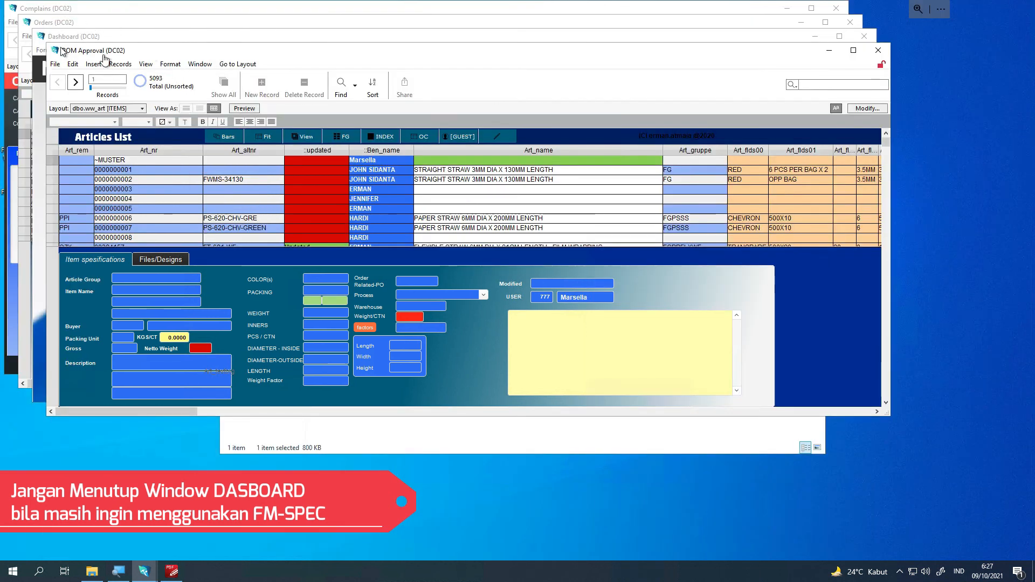
Step: Tile the BOM Approval, Orders, Dashboard and Complains windows horizontally
left_click(208, 72)
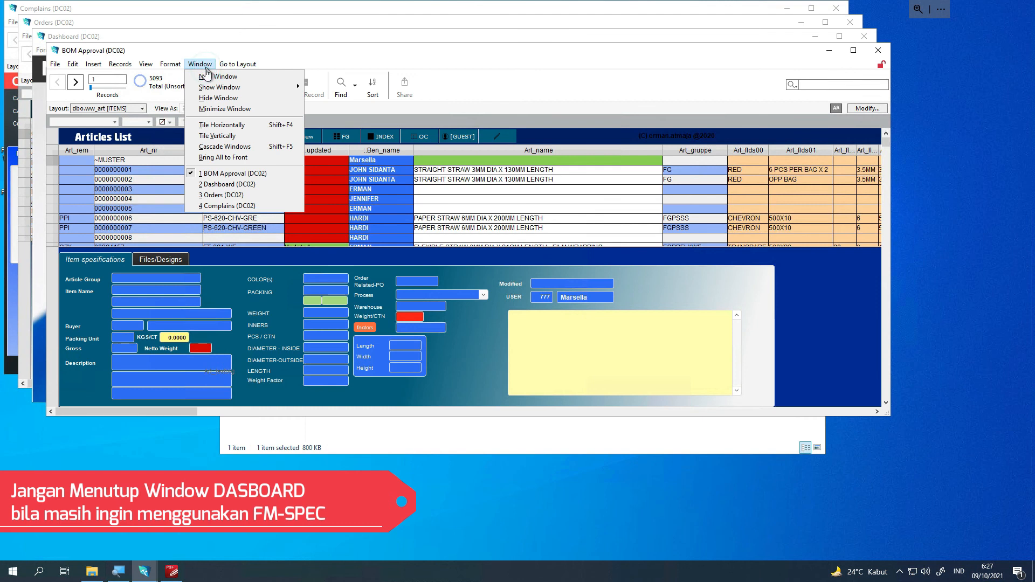
left_click(226, 125)
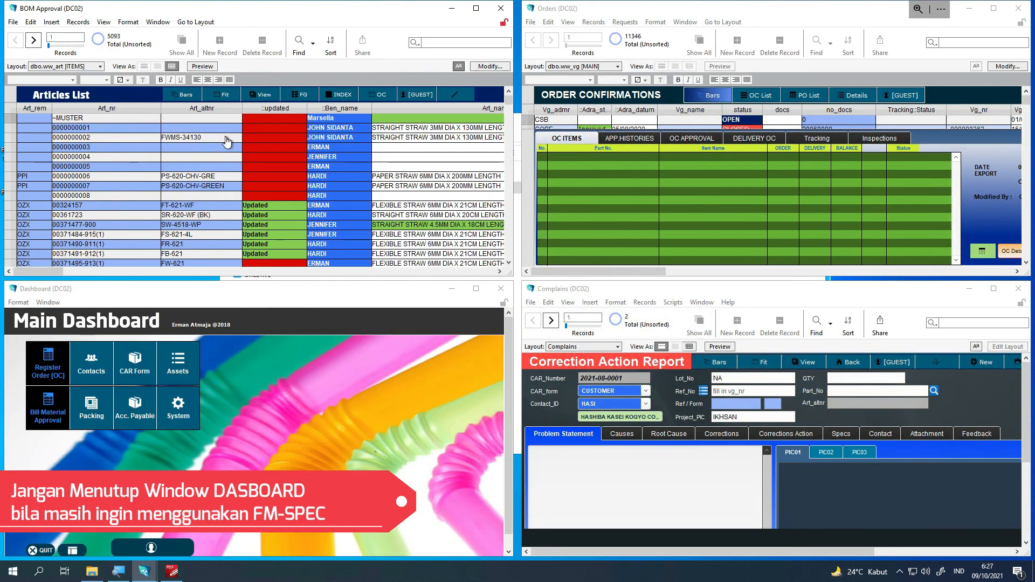
Step: Quit the system from the dashboard, relaunch FileMaker Pro 18 Advanced and reopen the Dashboard app from its favorites
left_click(37, 551)
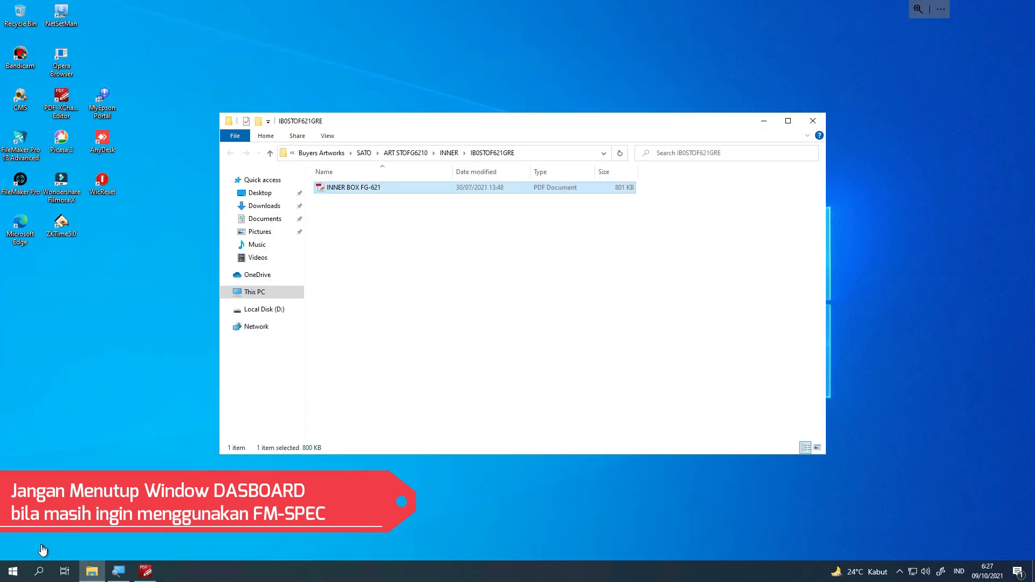
left_click(21, 143)
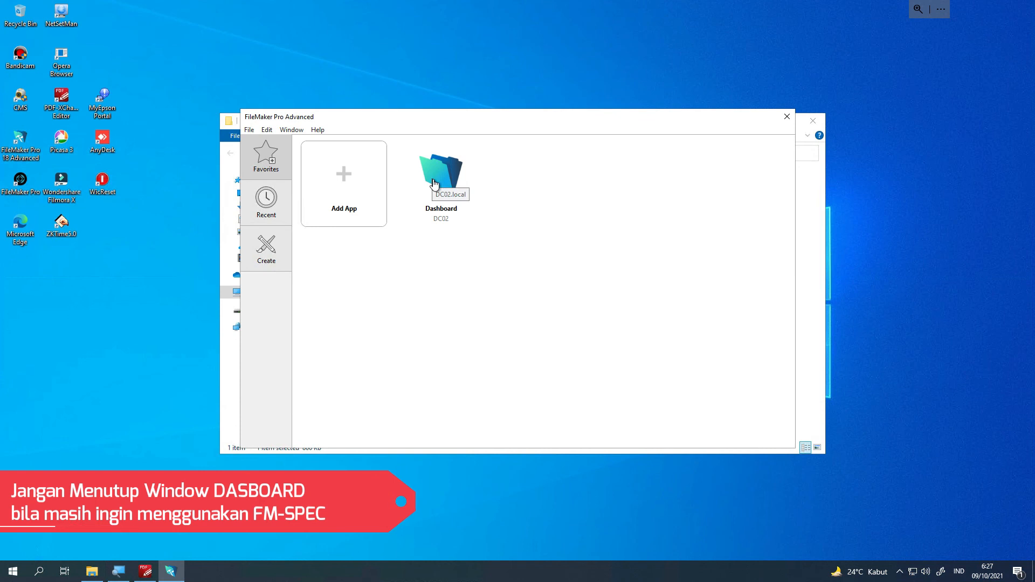
left_click(434, 184)
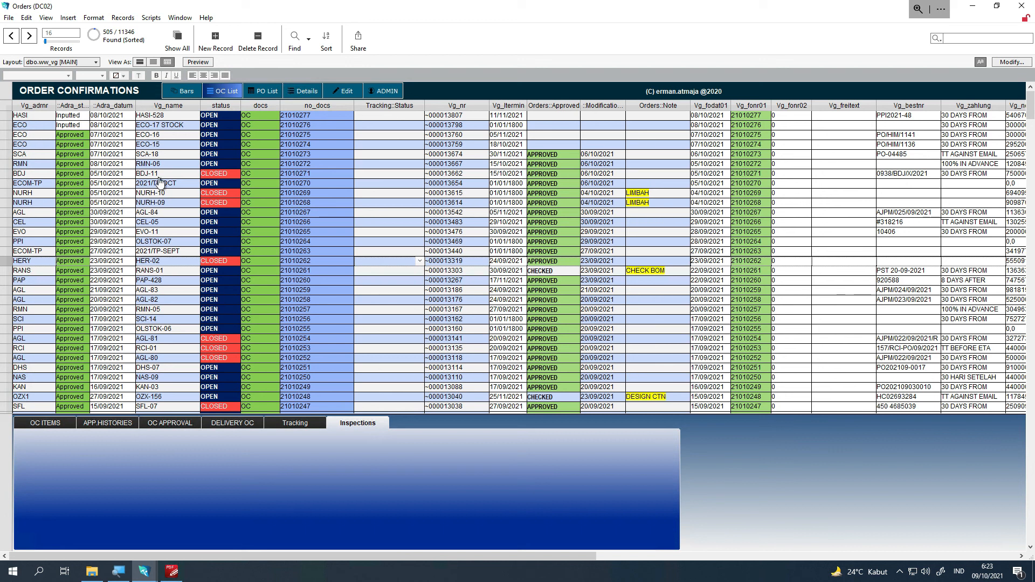
Step: Show the tracking of the selected HER-02 order and minimize the Orders window to reveal the dashboard
left_click(295, 424)
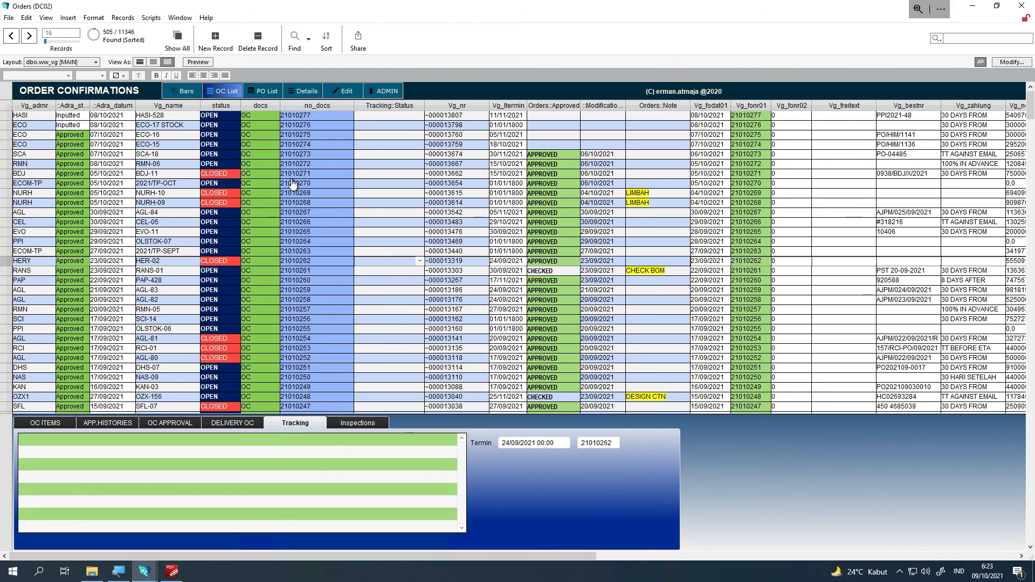
left_click(972, 6)
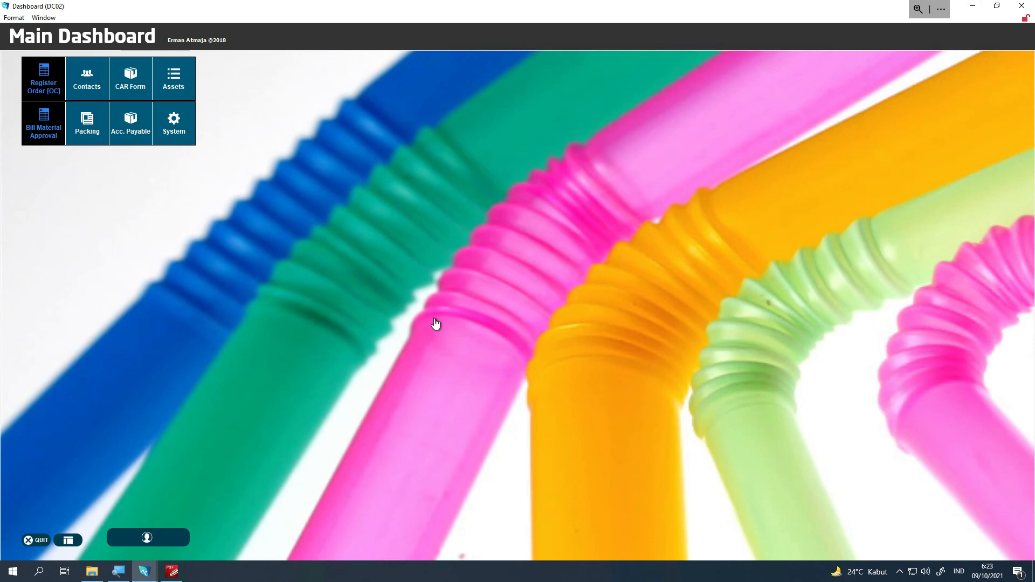